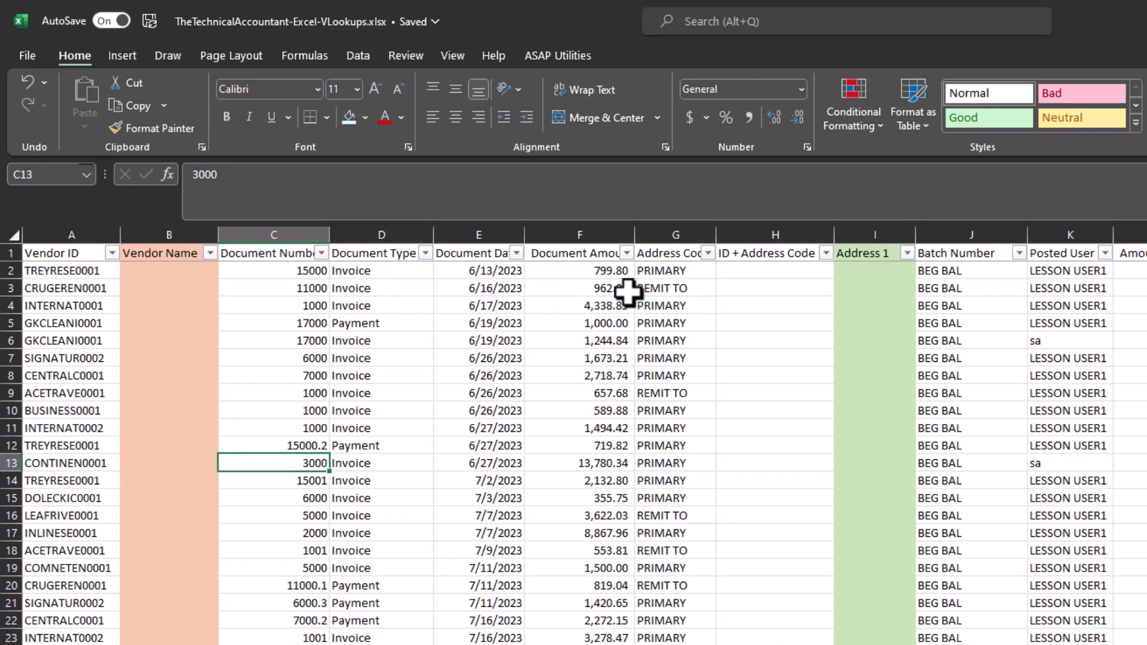
# - Start =VLOOKUP(A2, in Payables cell B2, using the Vendor ID as lookup value
pyautogui.click(194, 270)
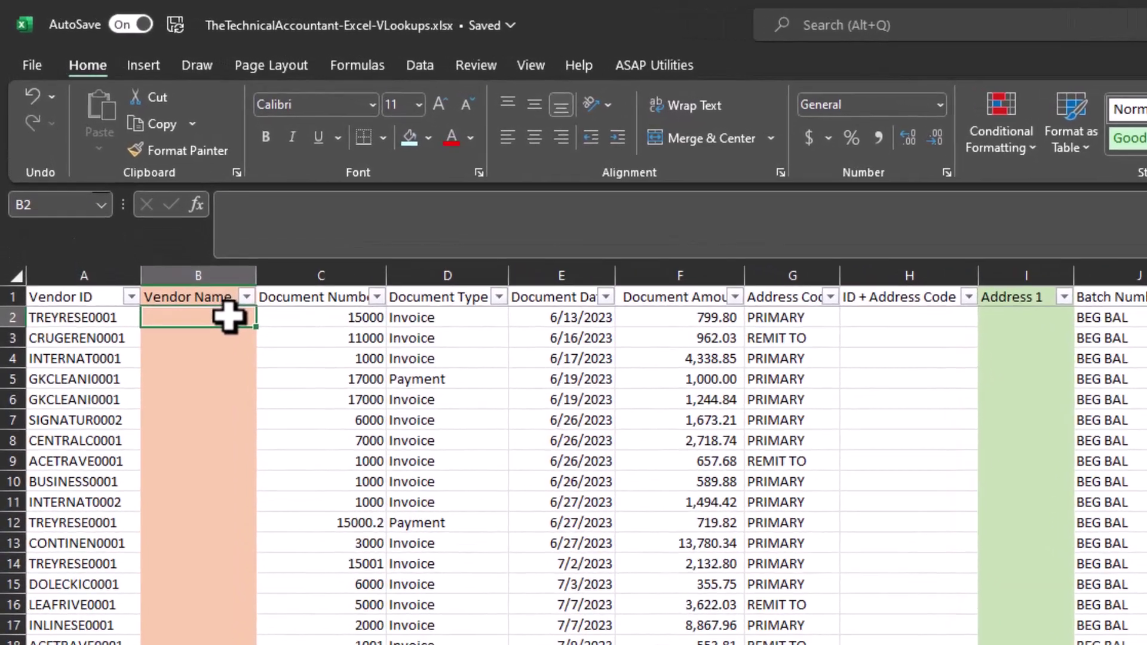
pyautogui.write('=vlo')
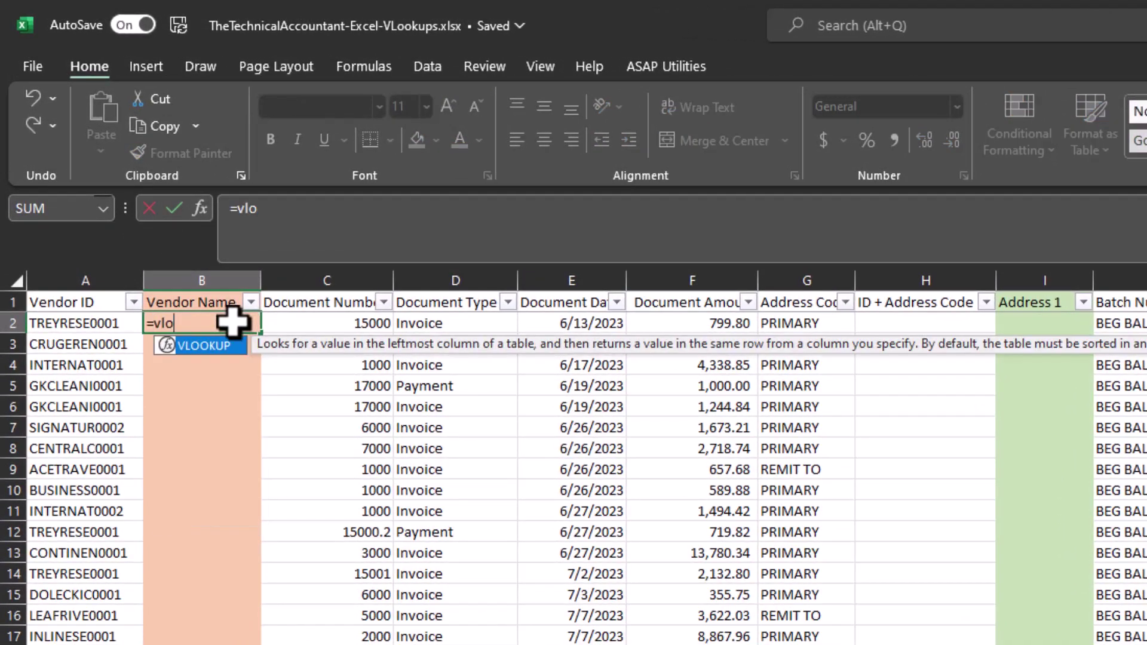
pyautogui.press('Tab')
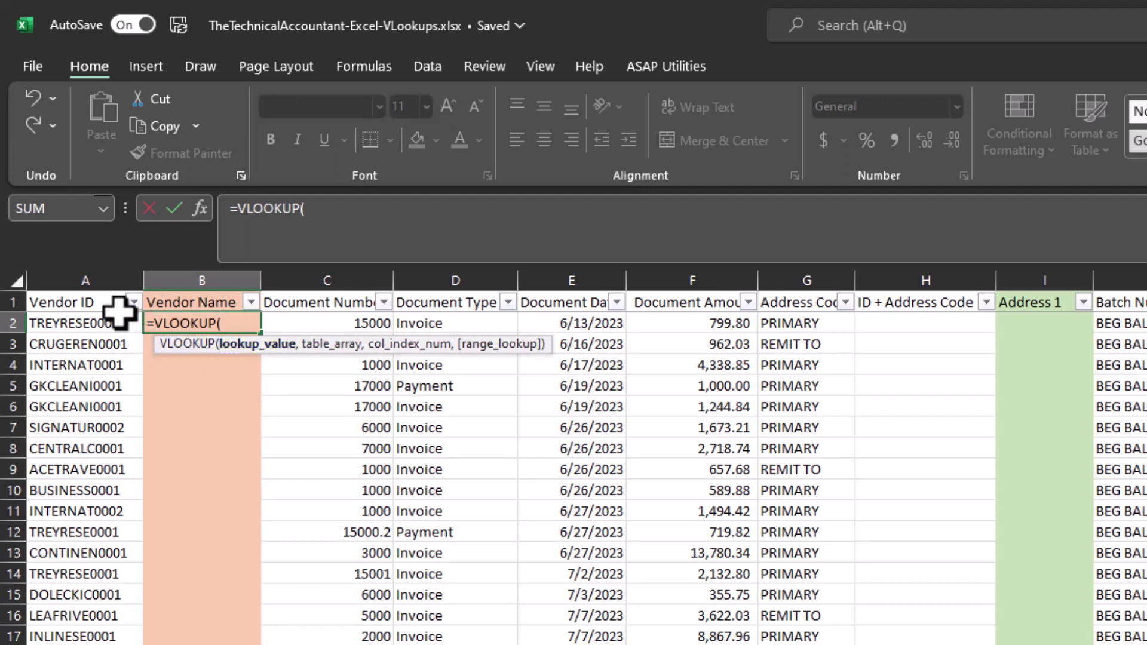
pyautogui.click(96, 323)
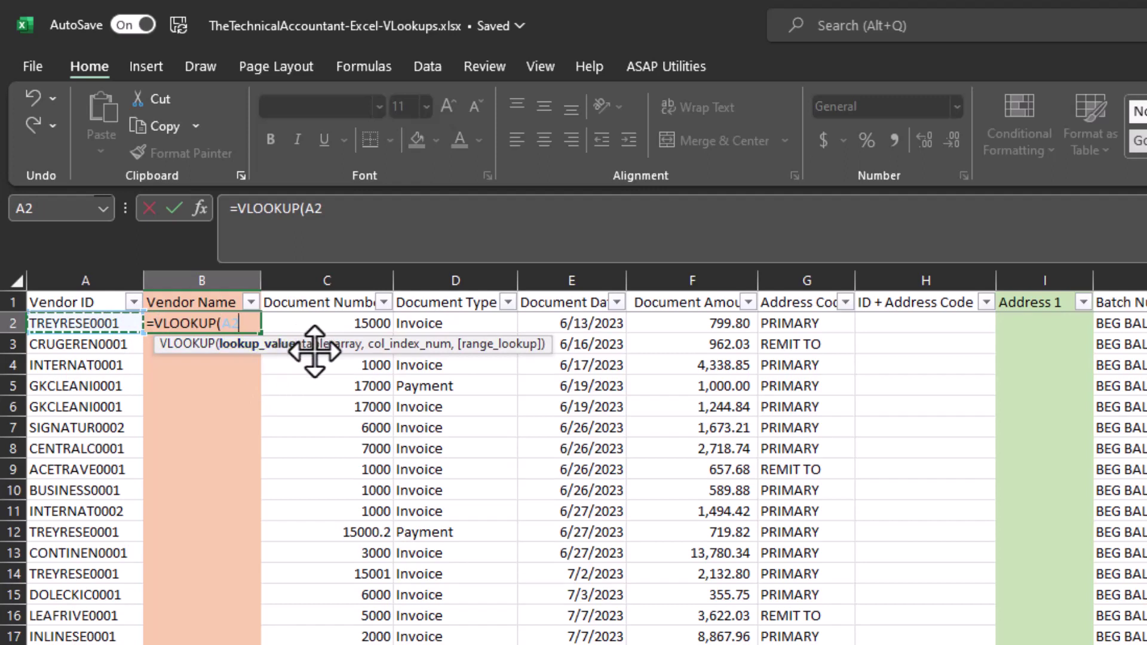
pyautogui.write(',')
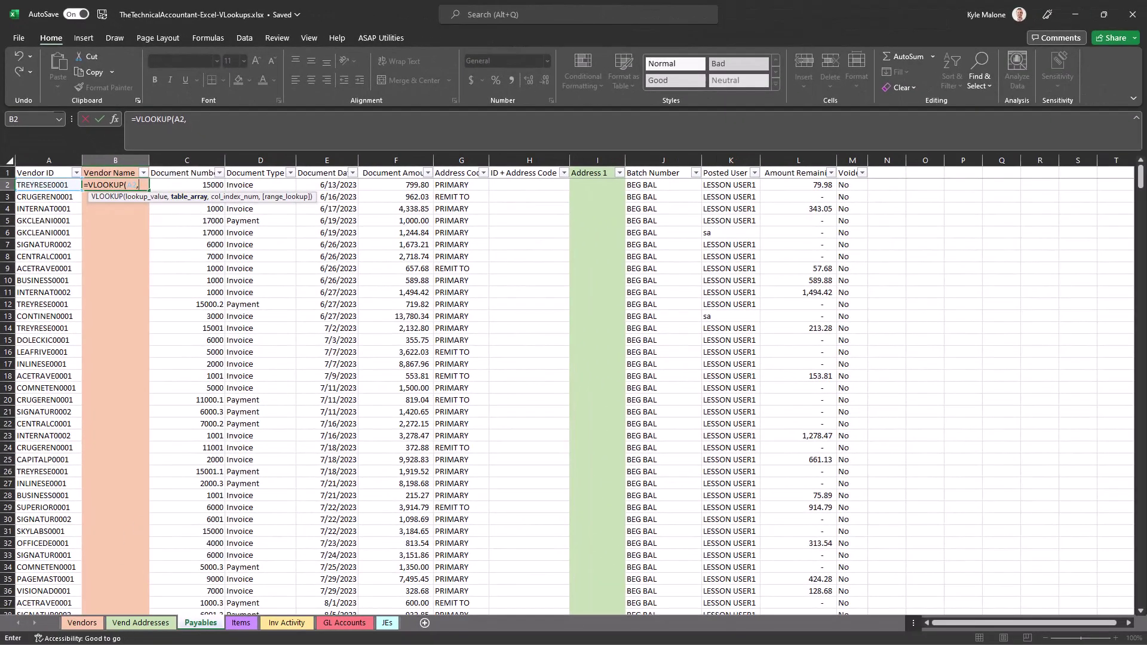
# - Complete B2 as =VLOOKUP(A2,Vendors!A:B,2,FALSE) so it returns Trey Research
pyautogui.click(82, 623)
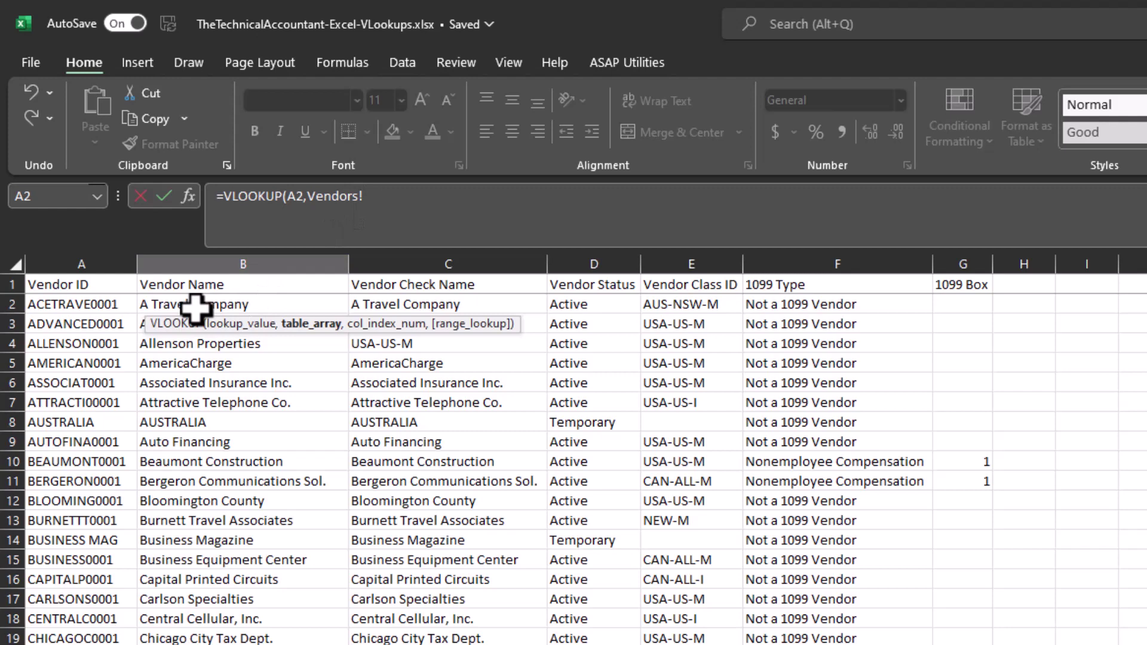
pyautogui.click(88, 249)
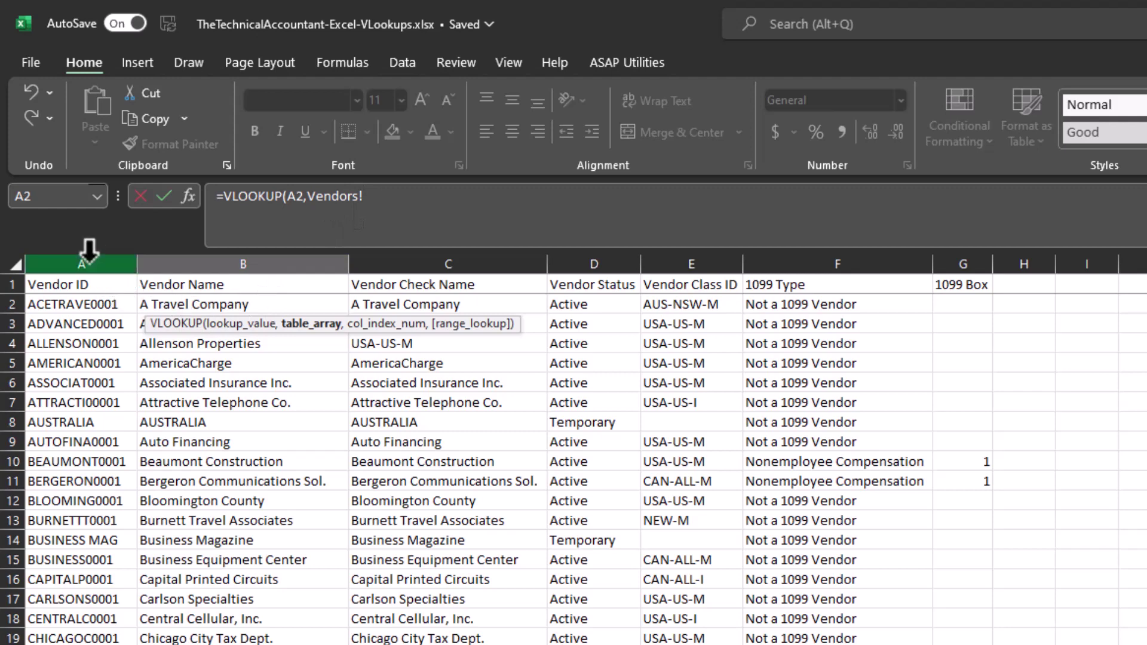
pyautogui.click(89, 249)
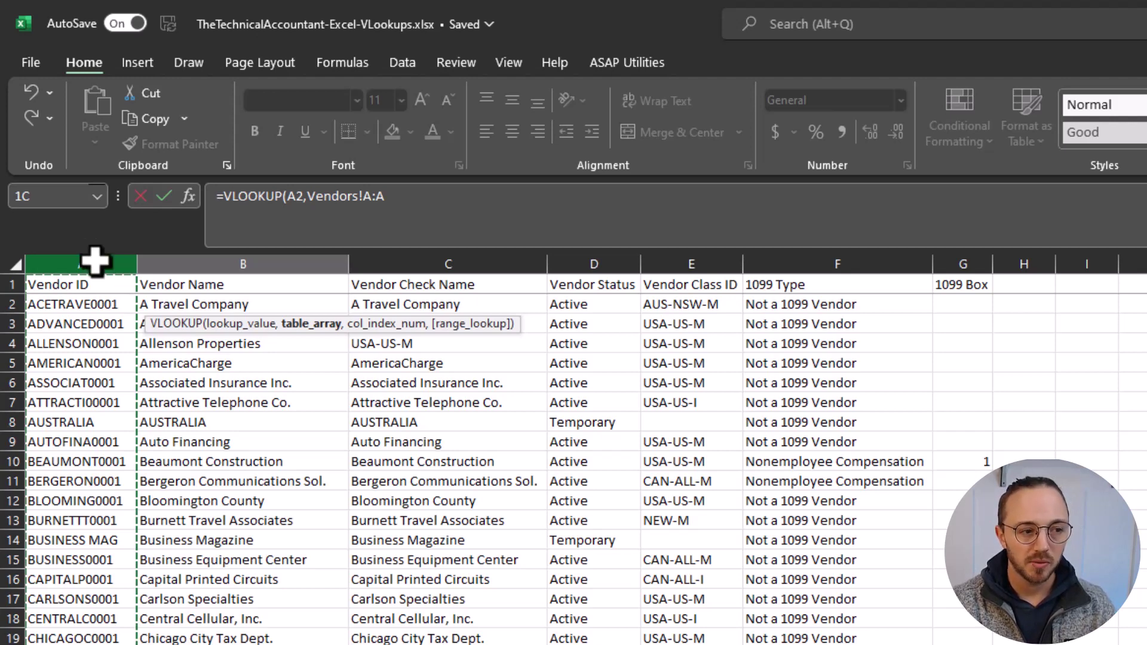
pyautogui.moveTo(94, 261); pyautogui.dragTo(162, 264)
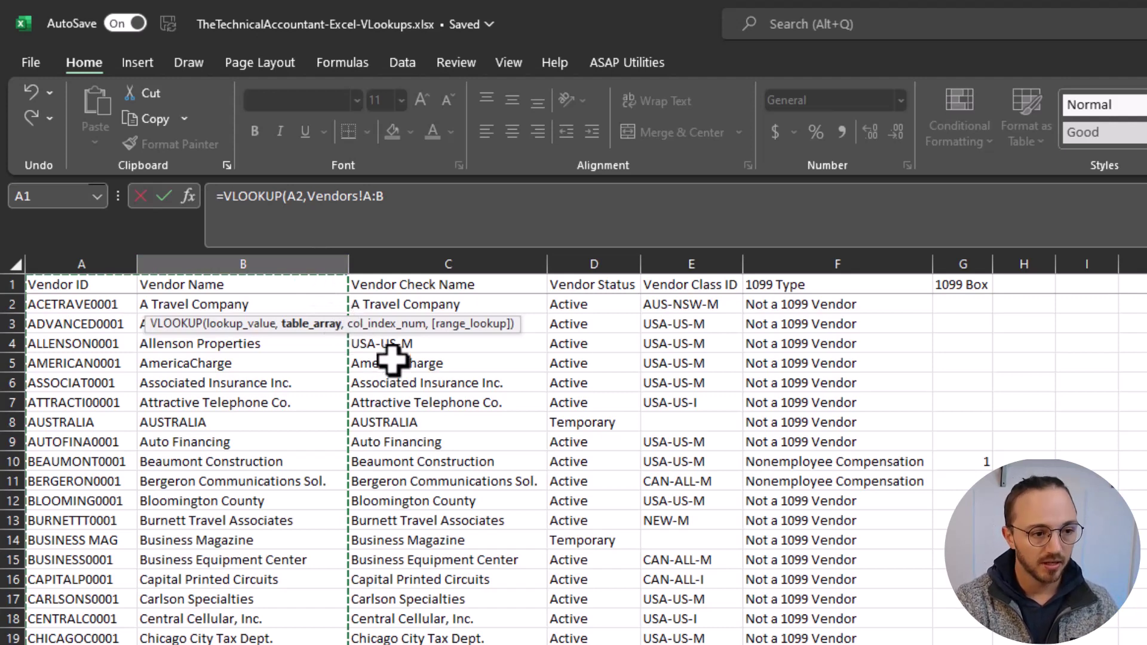
pyautogui.write(',')
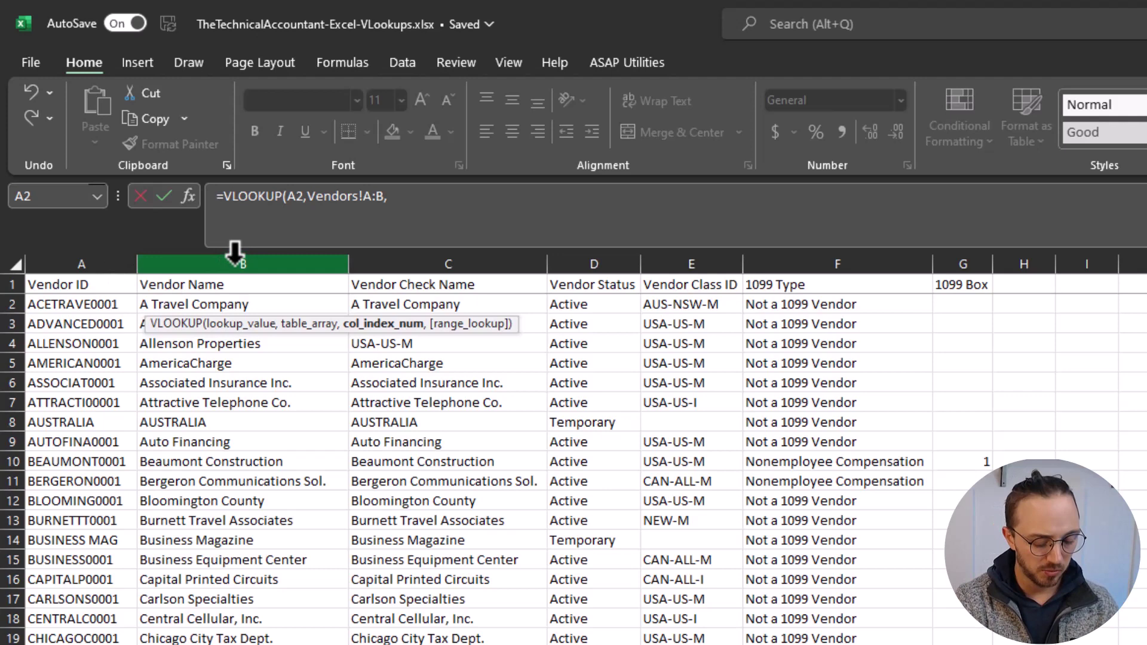
pyautogui.write('2')
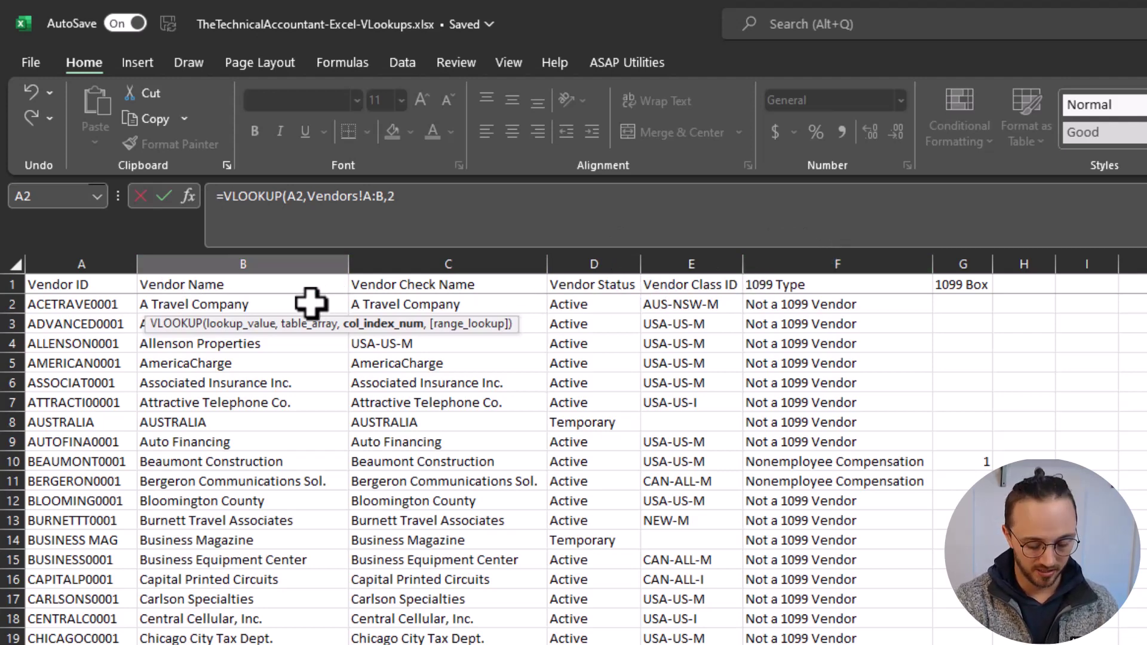
pyautogui.write(',')
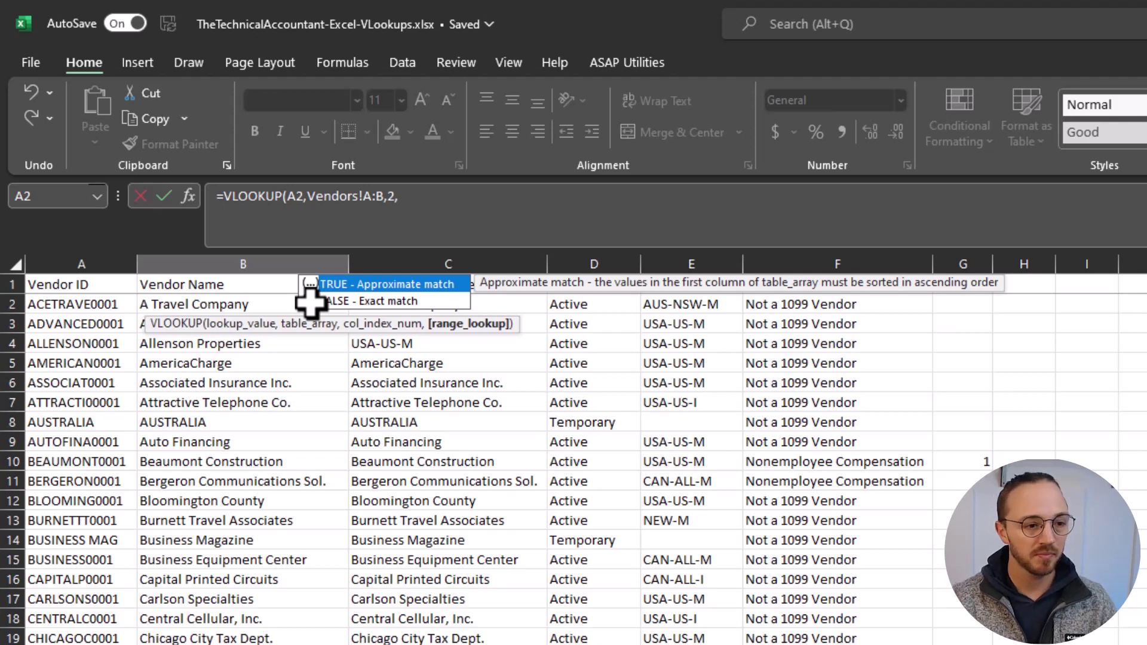
pyautogui.press('Down')
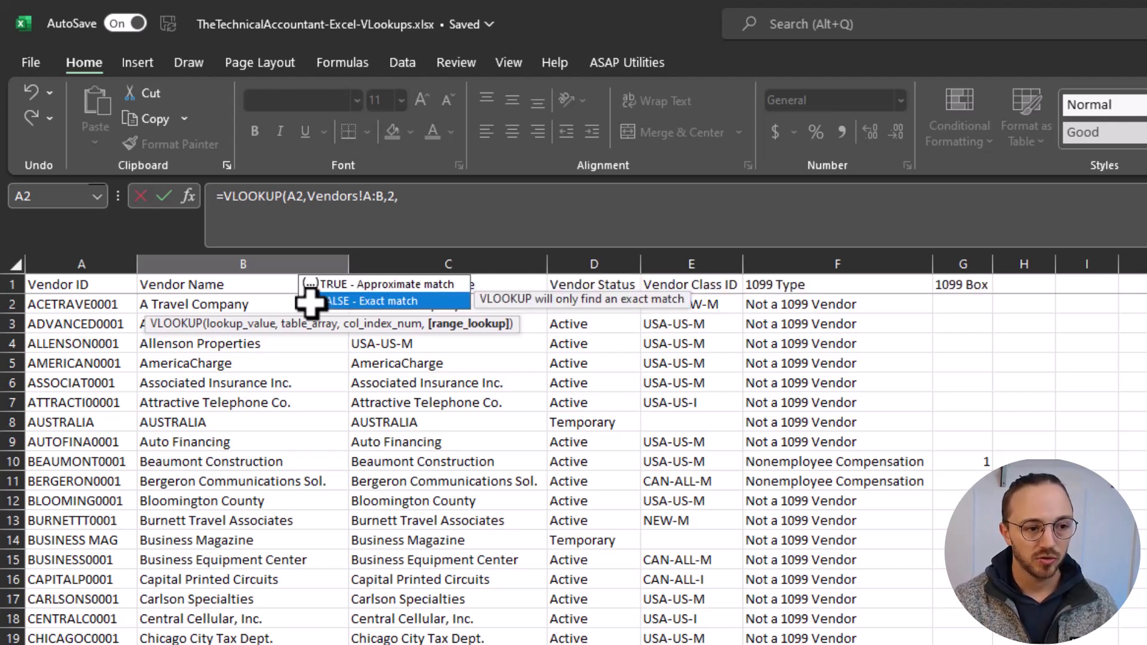
pyautogui.press('Tab')
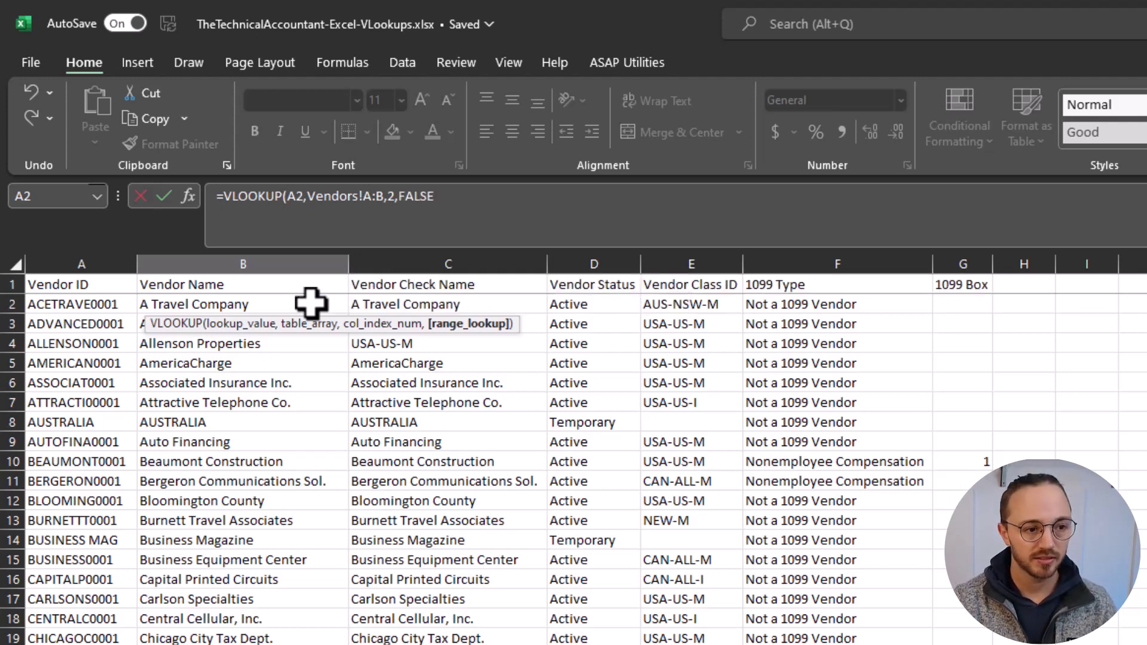
pyautogui.press('Return')
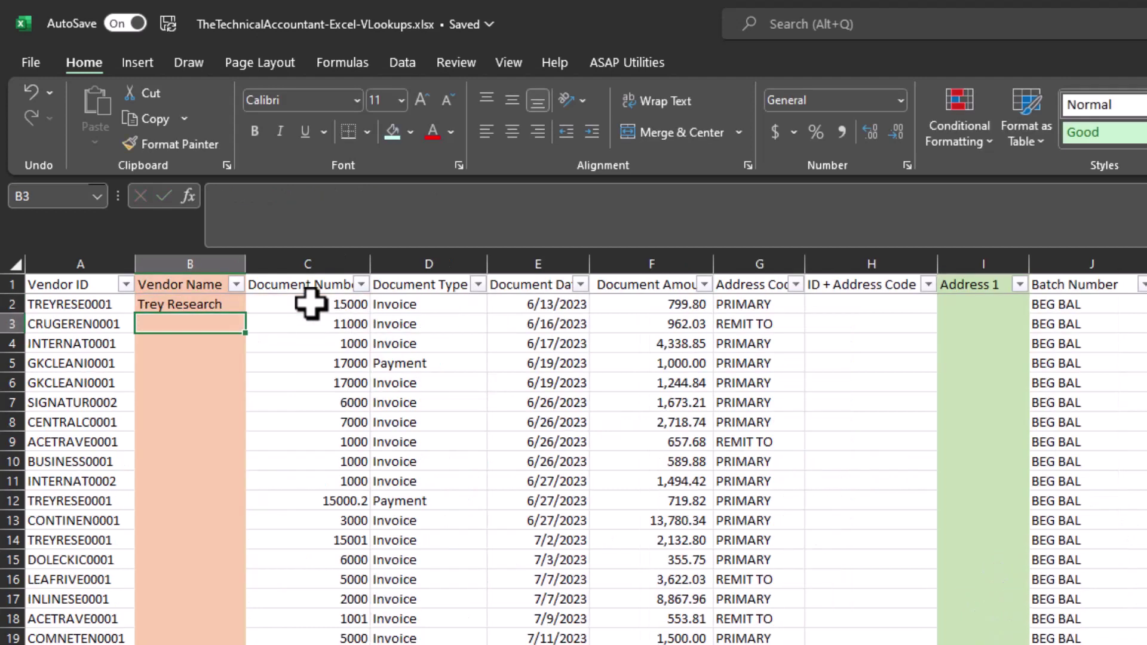
# - Verify on the Vendors sheet that Trey Research matches the vendor ID in A2
pyautogui.click(95, 302)
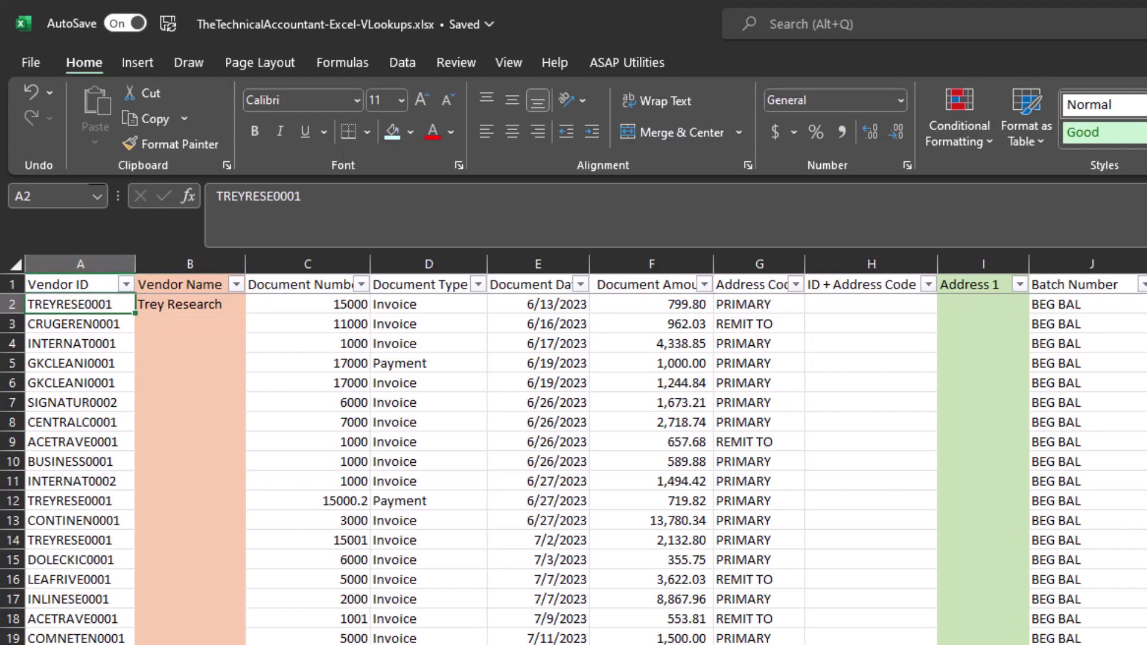
pyautogui.hotkey('ctrl', 'pagedown')
pyautogui.scroll(-20, 106, 495)
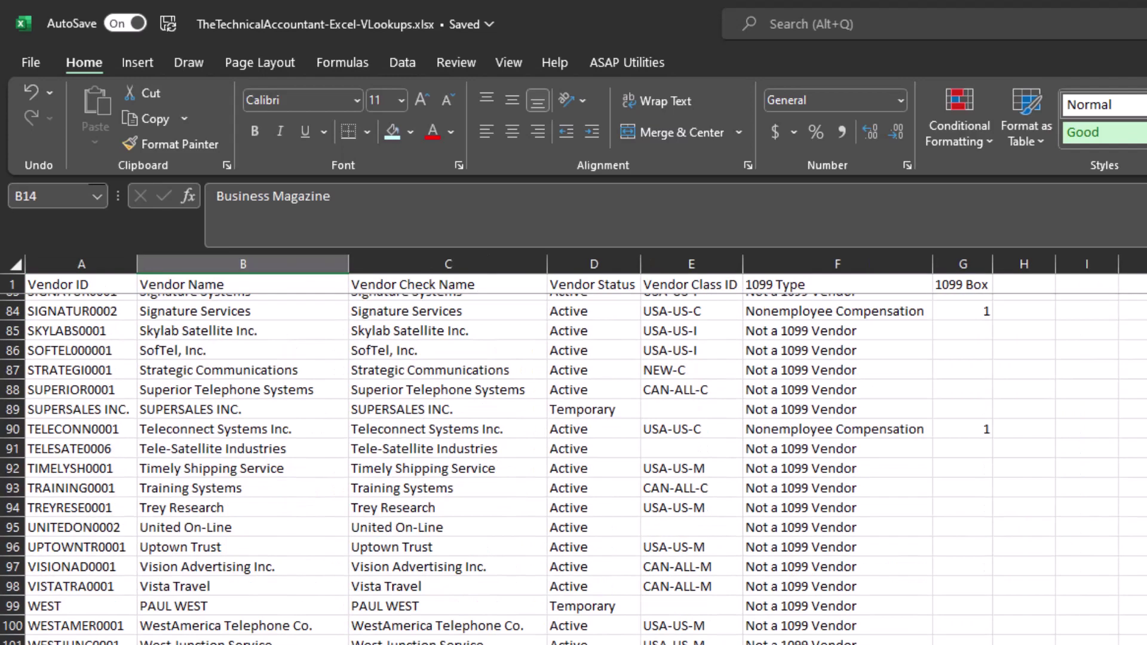
pyautogui.click(160, 507)
pyautogui.hotkey('ctrl', 'pagedown')
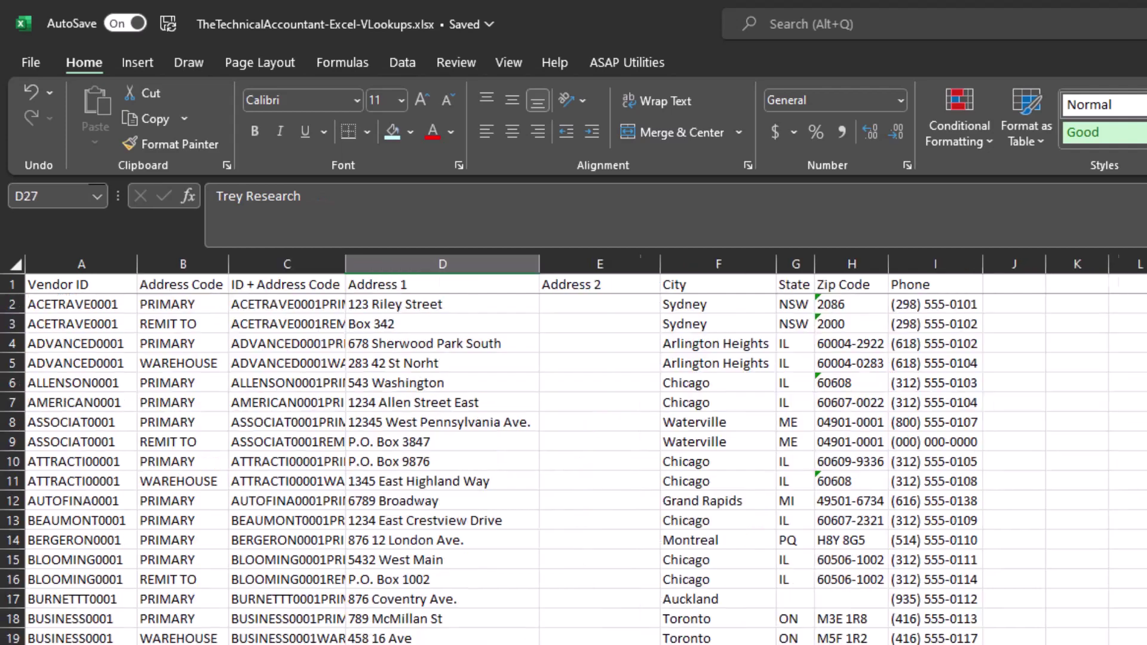
pyautogui.hotkey('ctrl', 'pageup')
pyautogui.hotkey('ctrl', 'pageup')
# - Fill the B2 lookup down the Vendor Name column and autofit column B
pyautogui.click(192, 306)
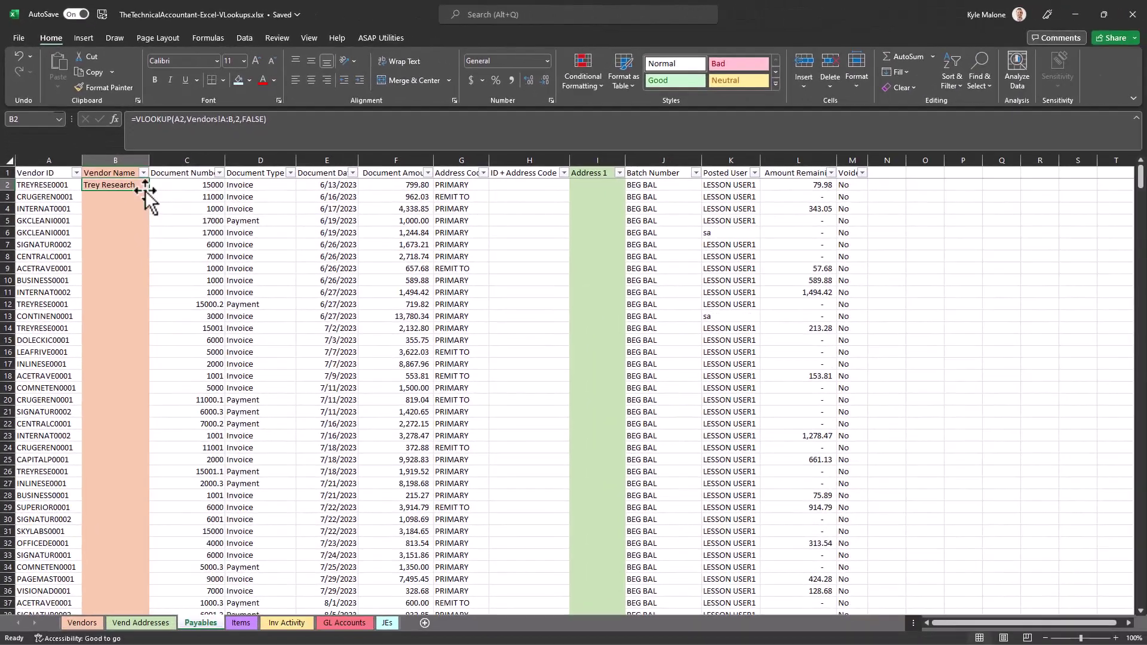
pyautogui.doubleClick(151, 190)
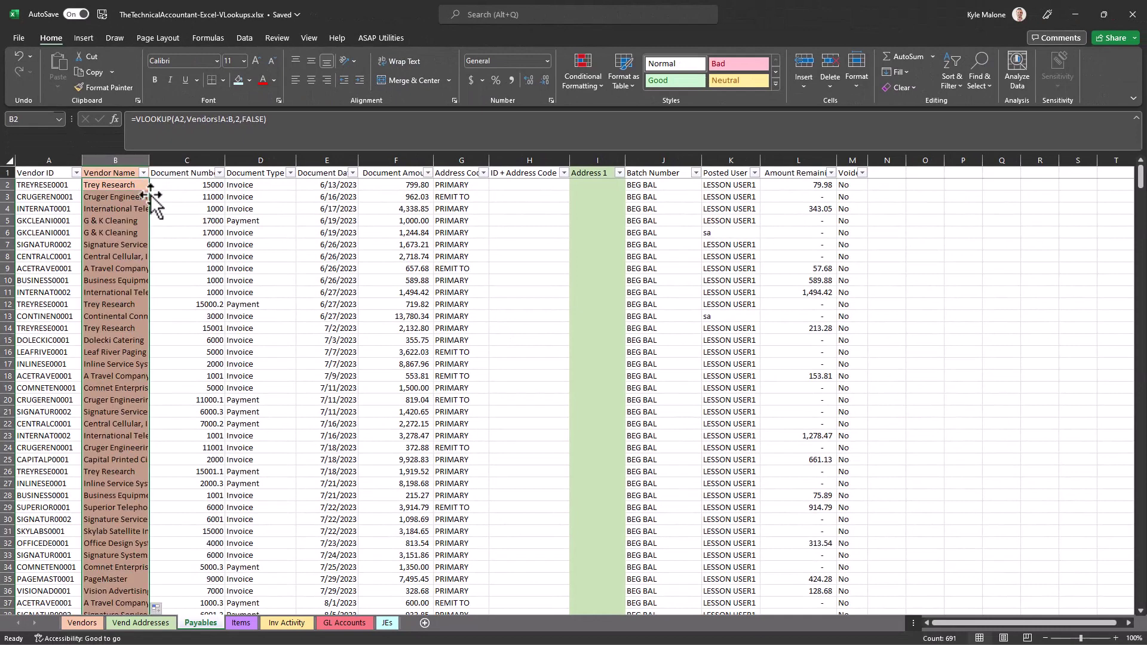
pyautogui.doubleClick(151, 160)
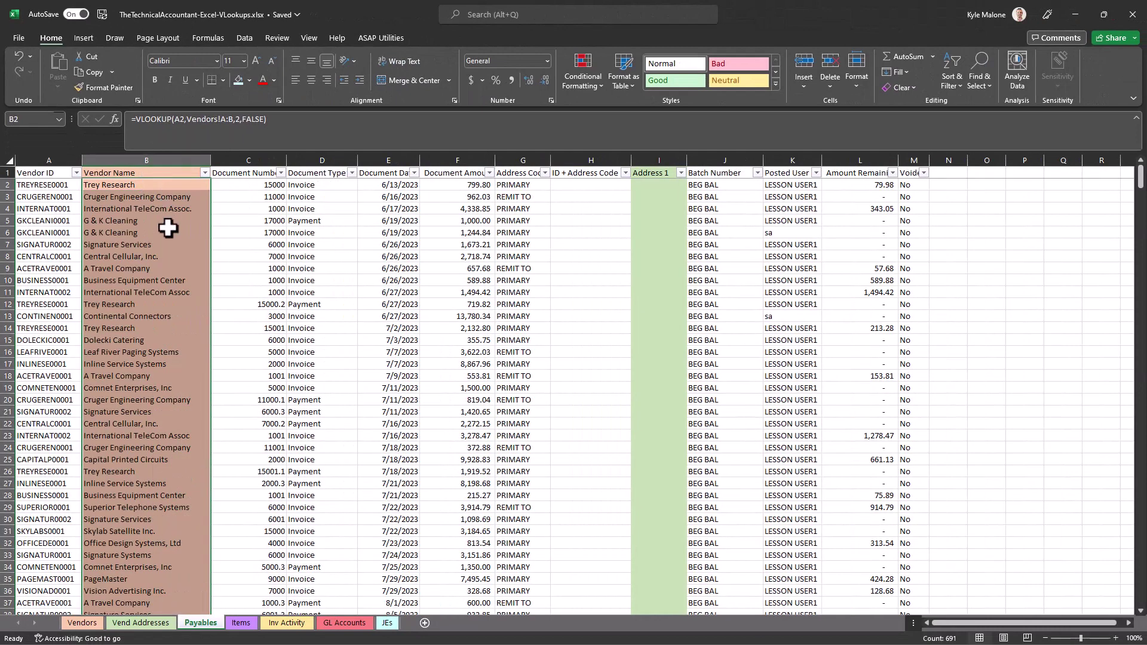
pyautogui.click(166, 276)
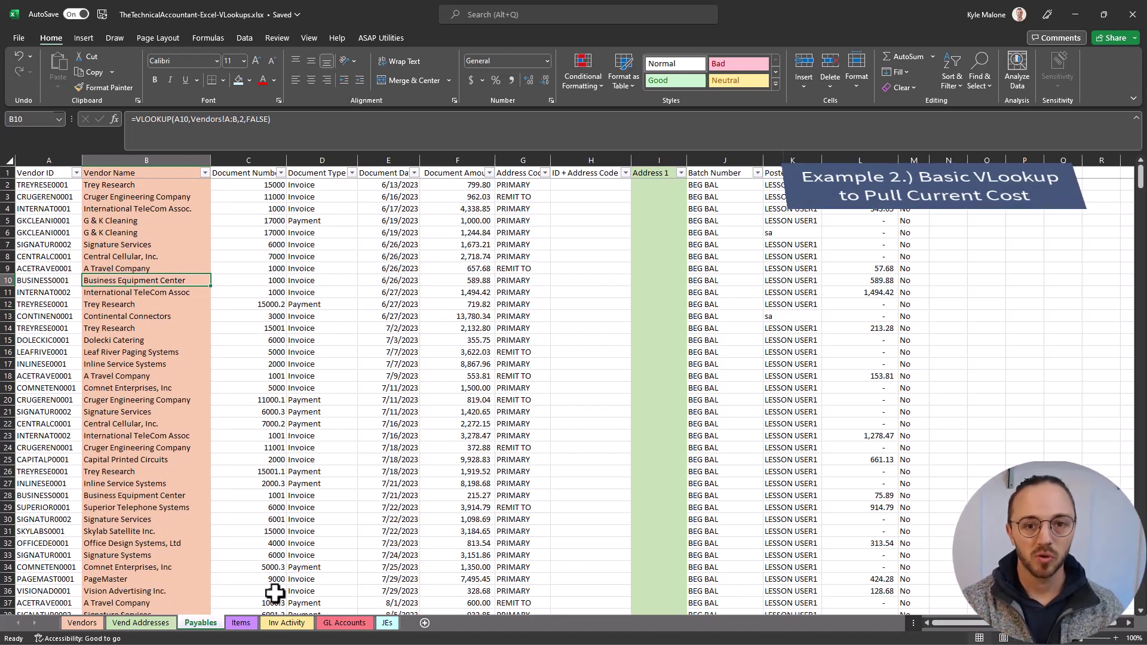
# - Start =VLOOKUP('Inv Activity'!A2, in Inv Activity cell H2 for the Current Inventory Cost
pyautogui.click(286, 622)
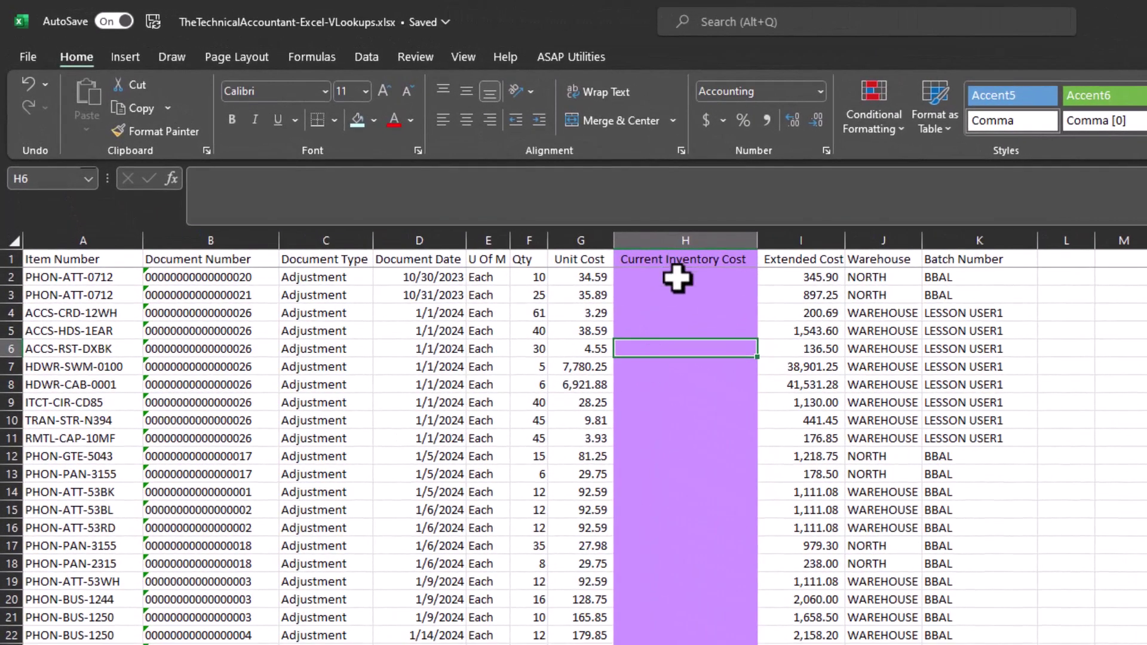
pyautogui.click(677, 280)
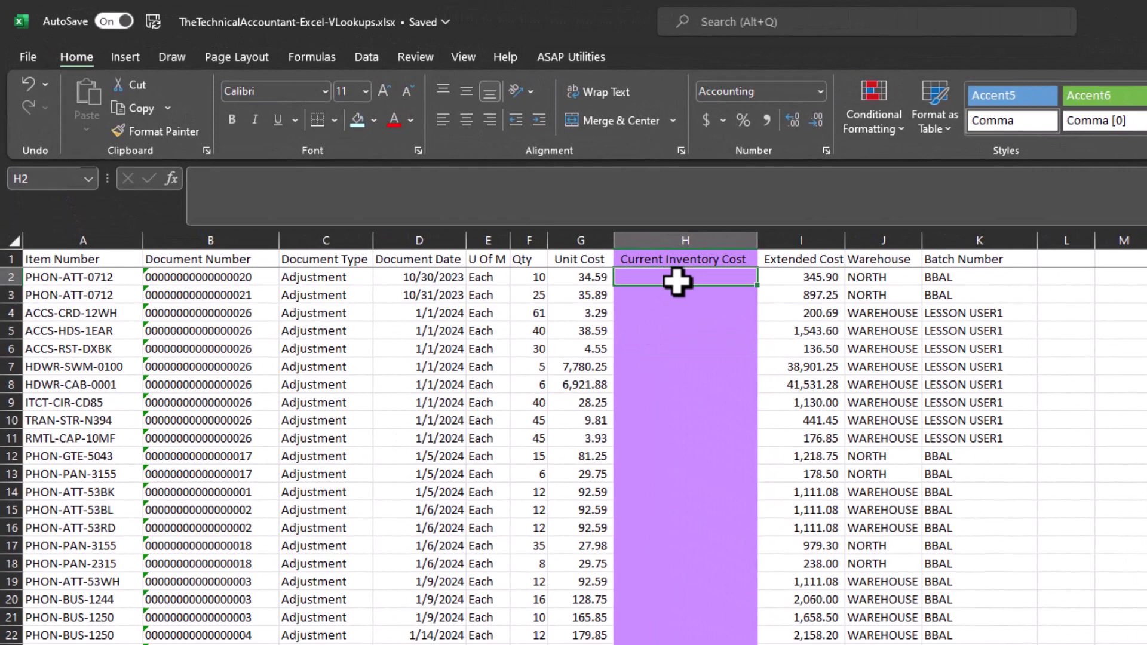
pyautogui.write('=')
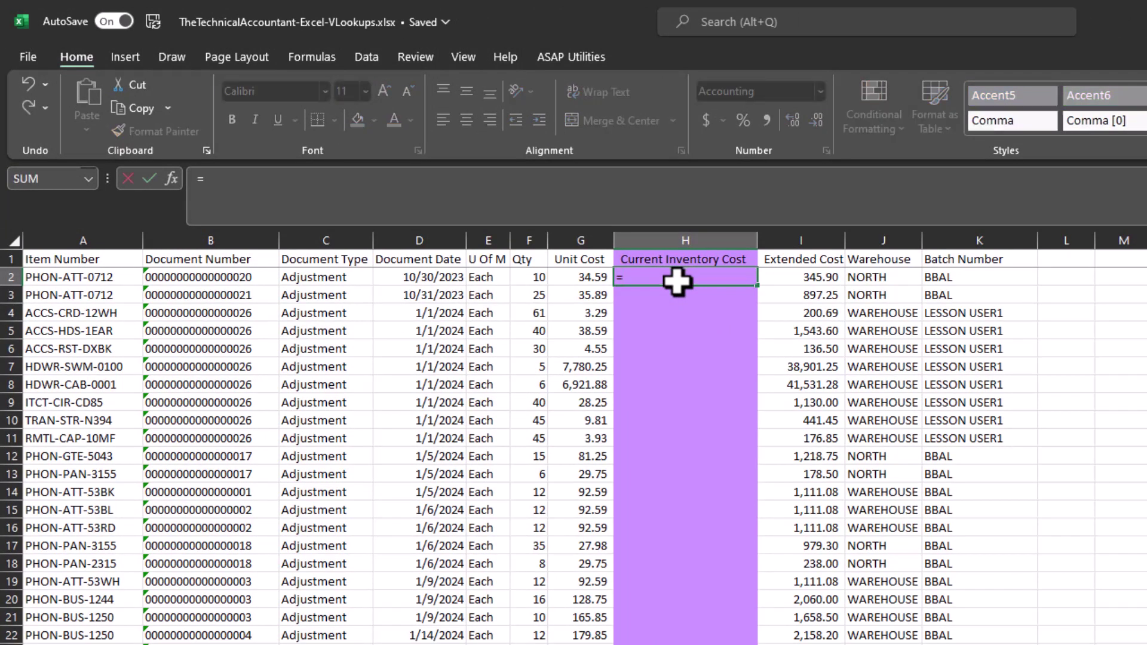
pyautogui.write('vlo')
pyautogui.press('Tab')
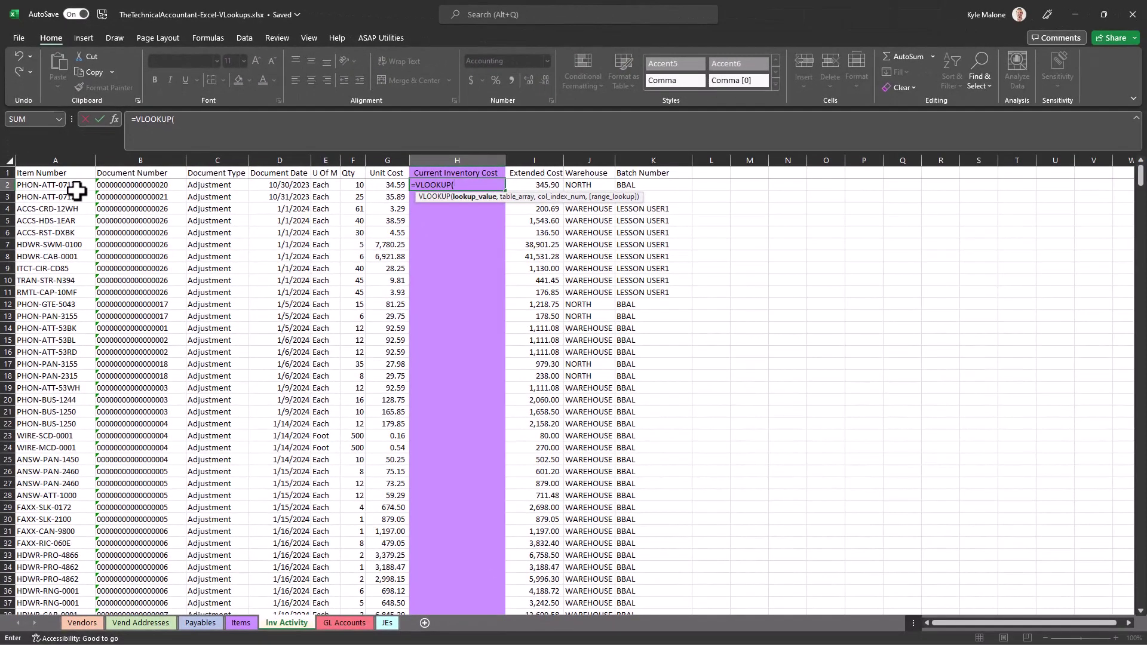
pyautogui.click(236, 623)
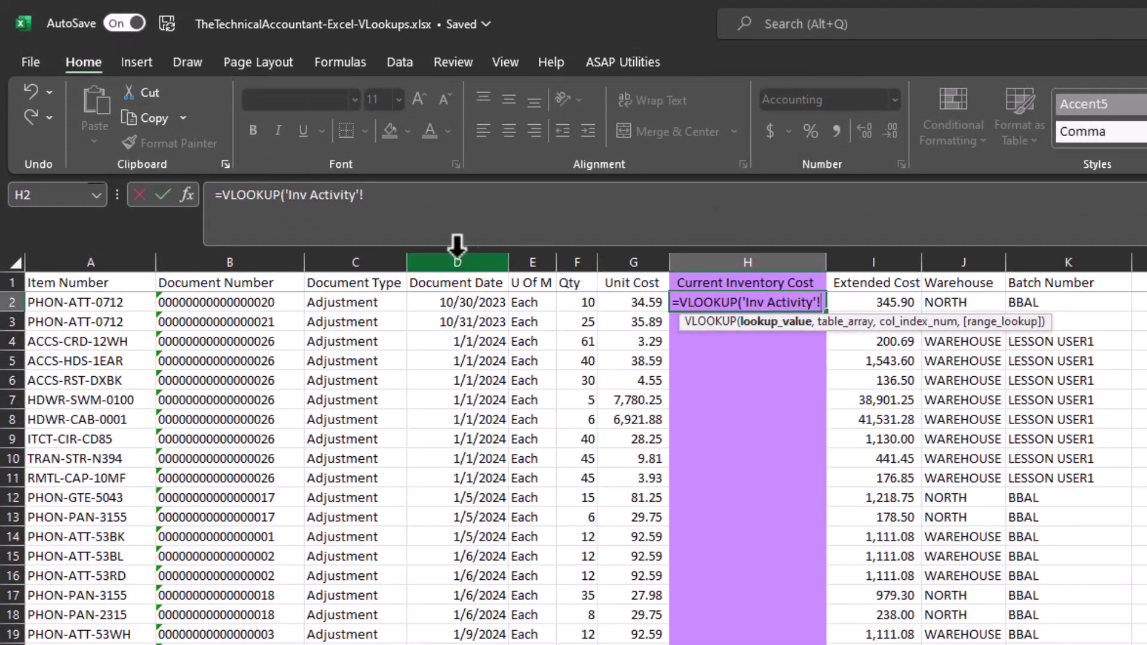
pyautogui.click(100, 303)
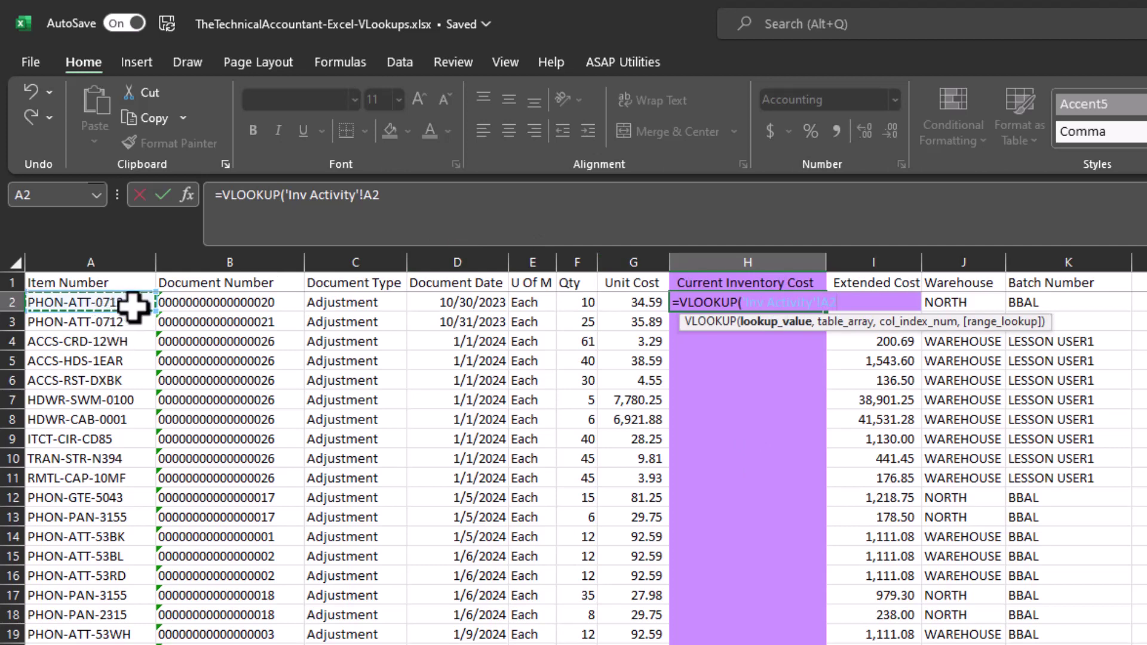
pyautogui.write(',')
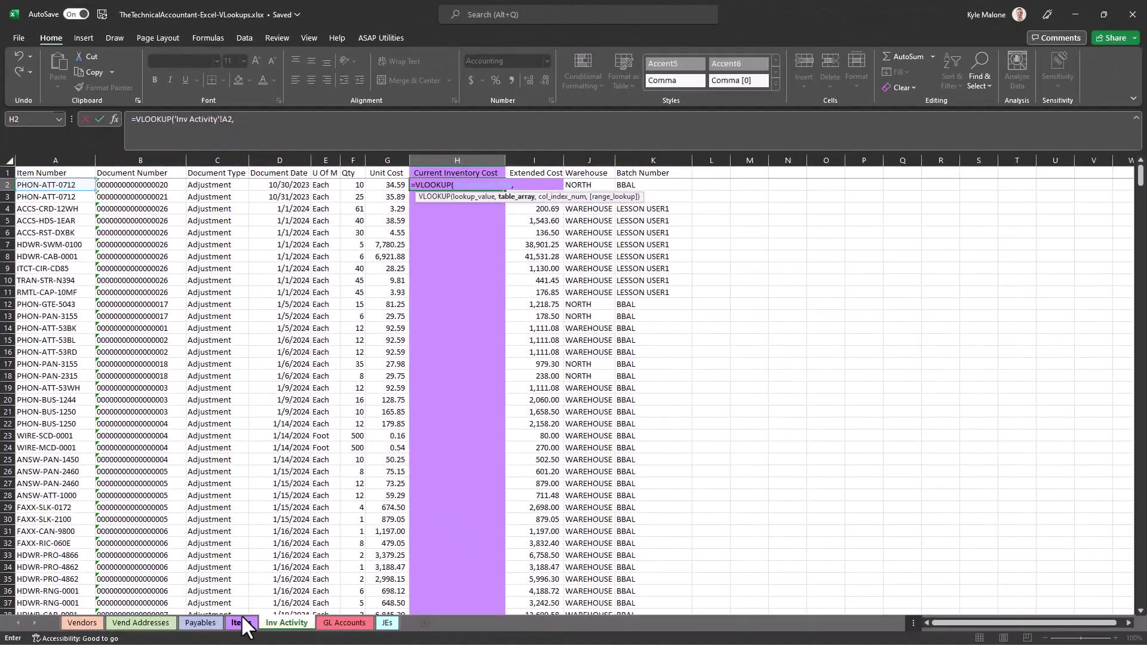
# - Finish H2 as =VLOOKUP('Inv Activity'!A2,Items!A:F,6,FALSE), returning 35.89
pyautogui.click(242, 623)
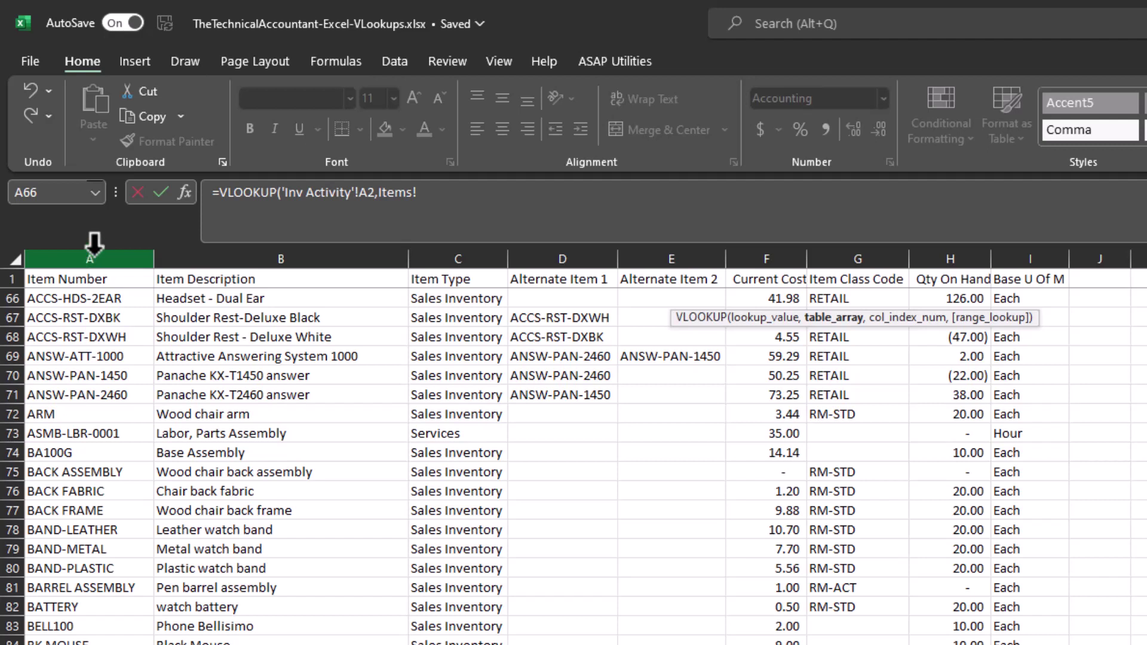
pyautogui.click(94, 245)
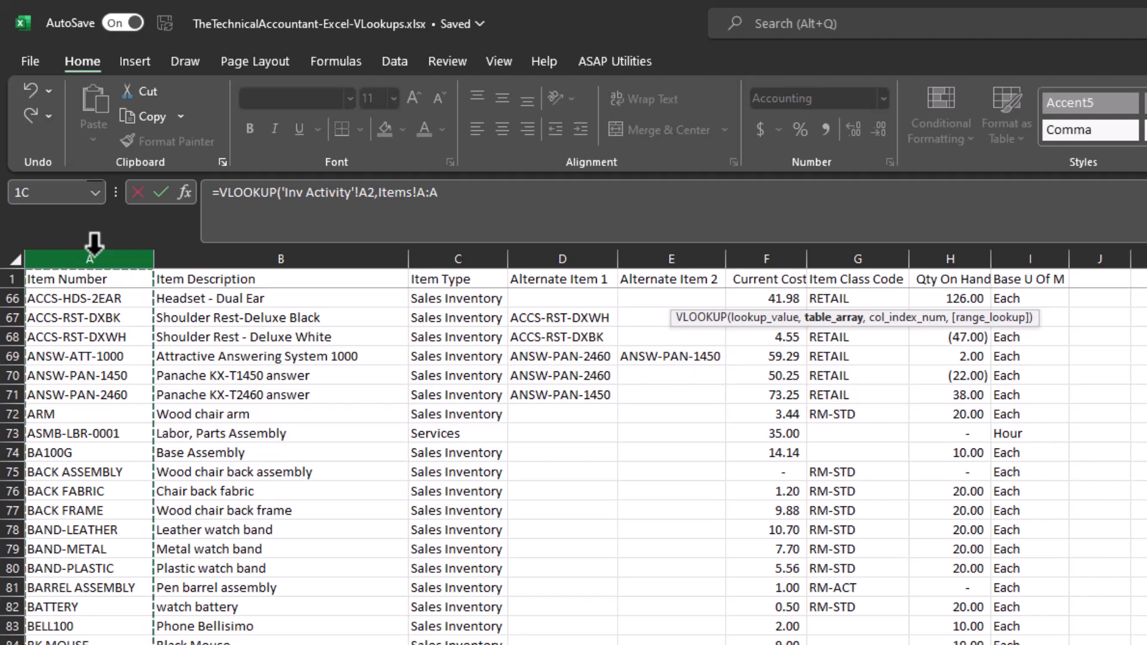
pyautogui.moveTo(94, 245); pyautogui.dragTo(737, 259)
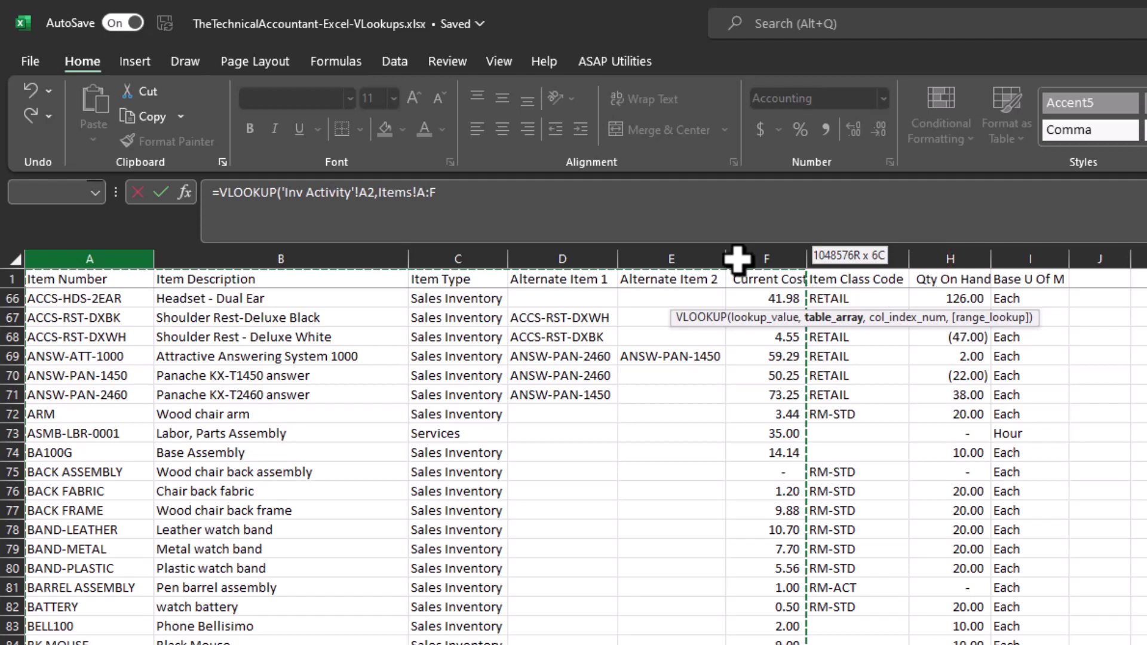
pyautogui.moveTo(737, 258); pyautogui.dragTo(737, 258)
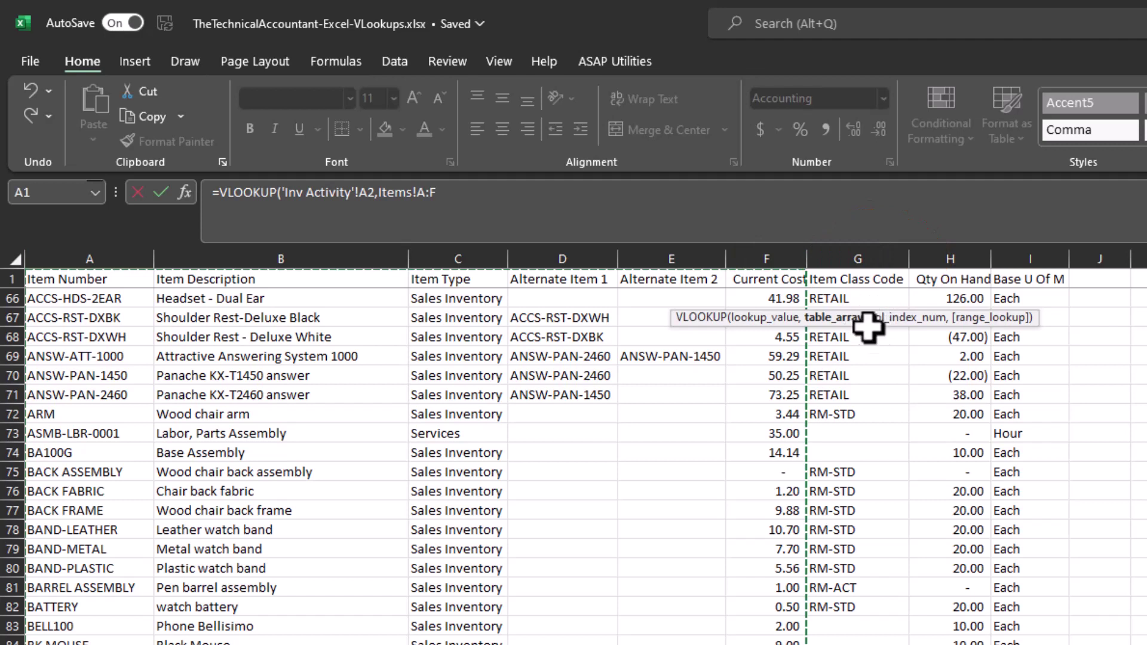
pyautogui.write(',')
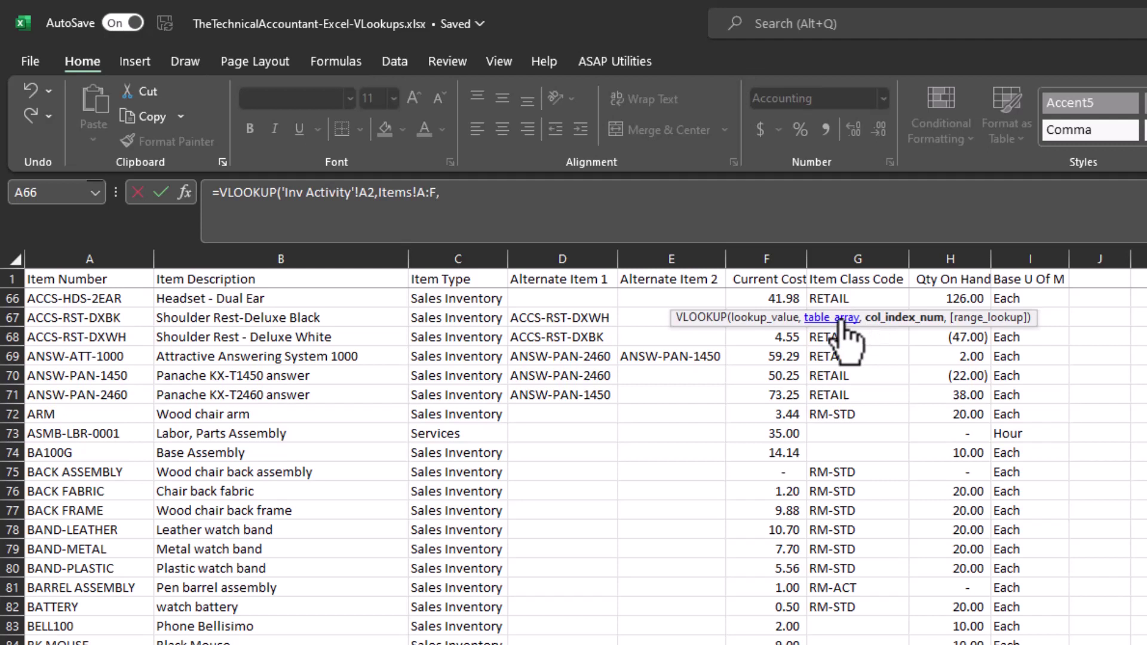
pyautogui.click(469, 194)
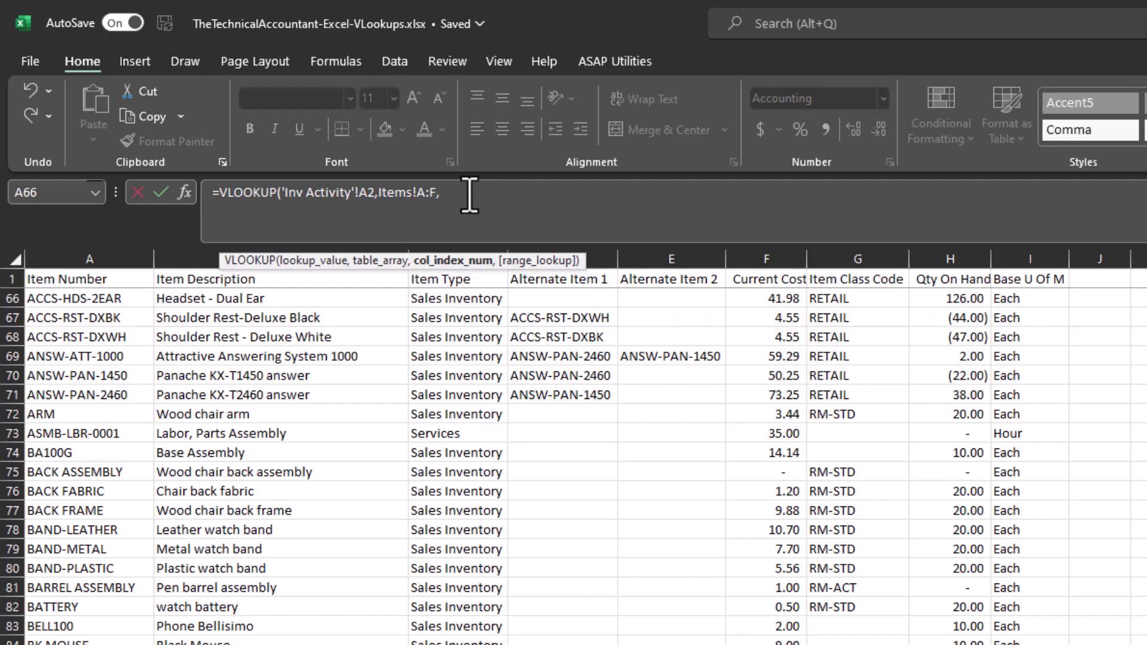
pyautogui.write('6,')
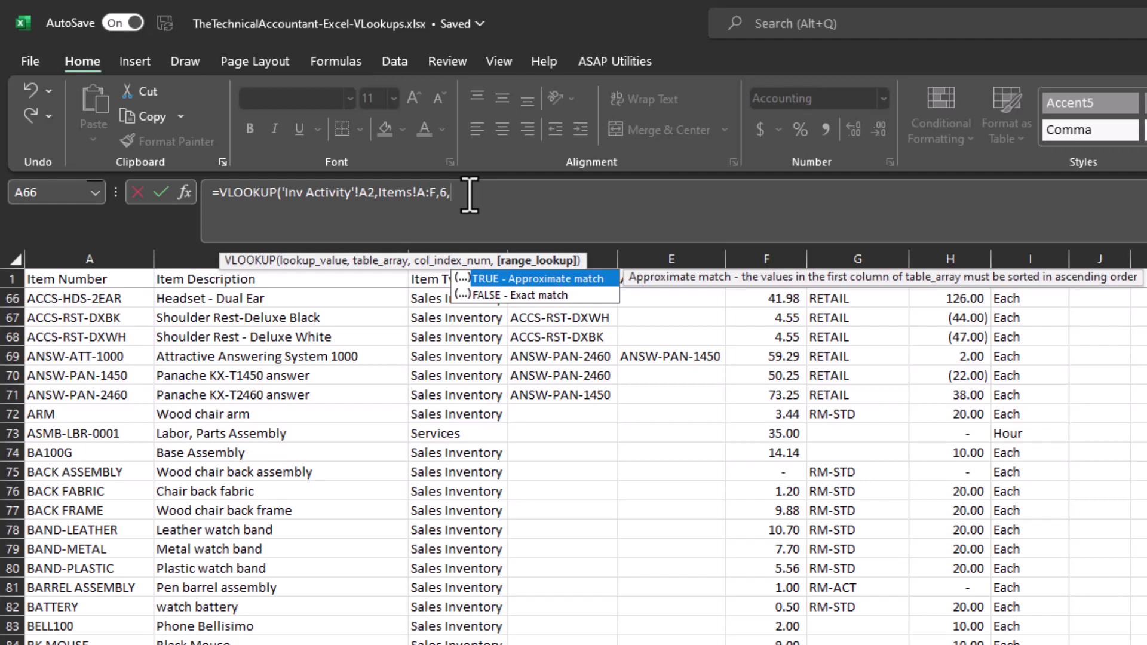
pyautogui.press('Down')
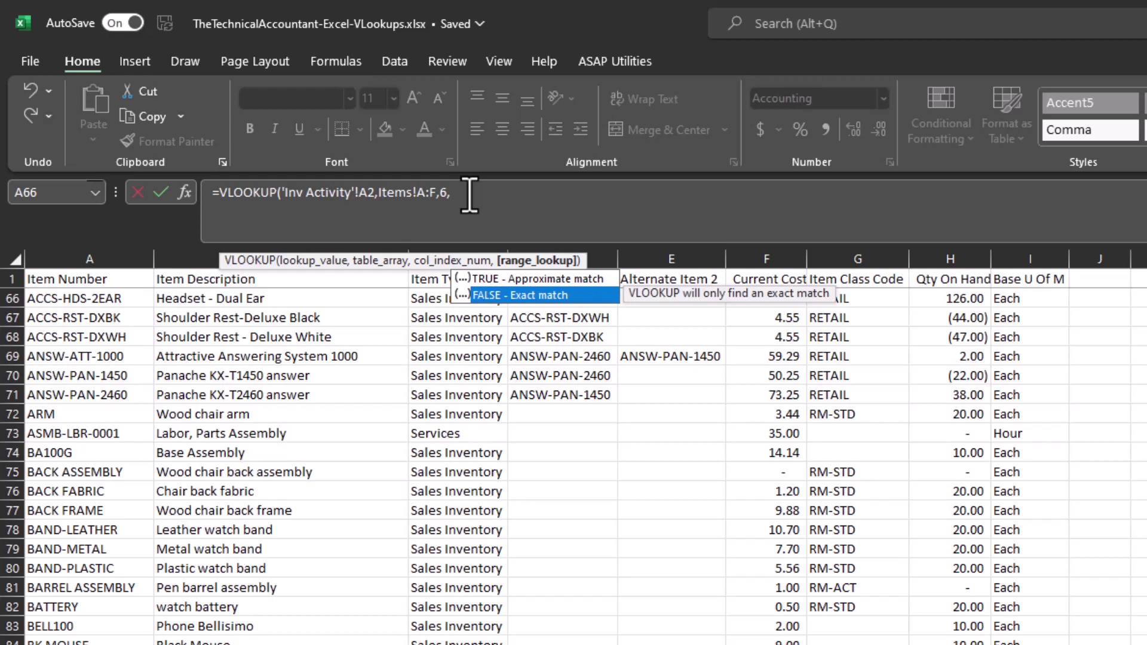
pyautogui.press('Tab')
pyautogui.write(')')
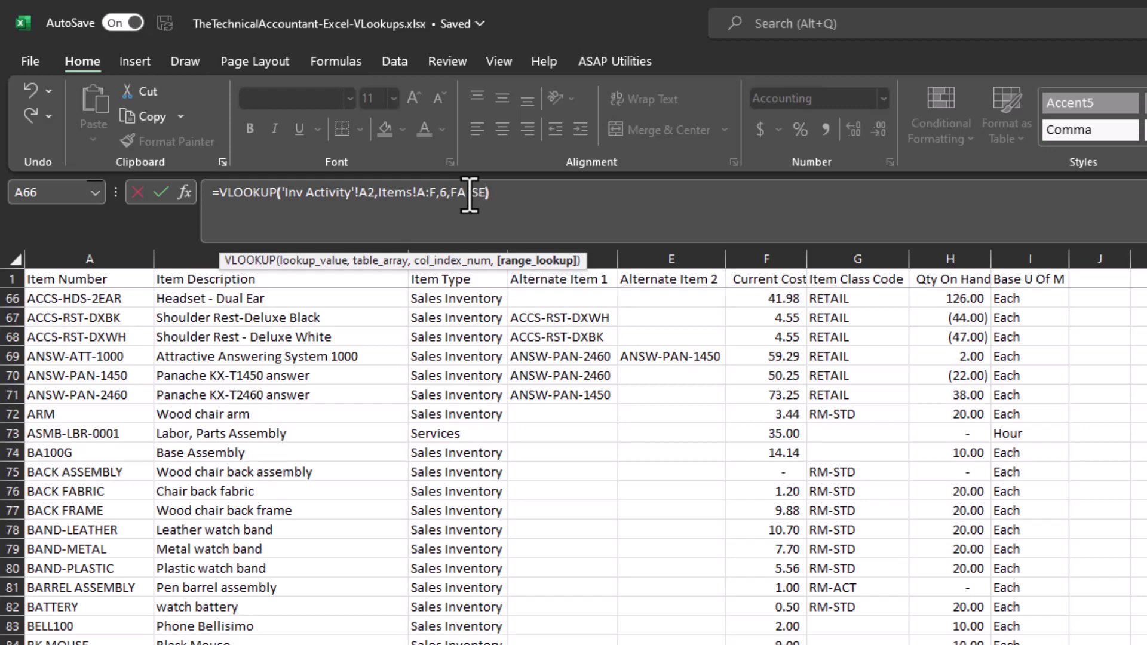
pyautogui.press('Return')
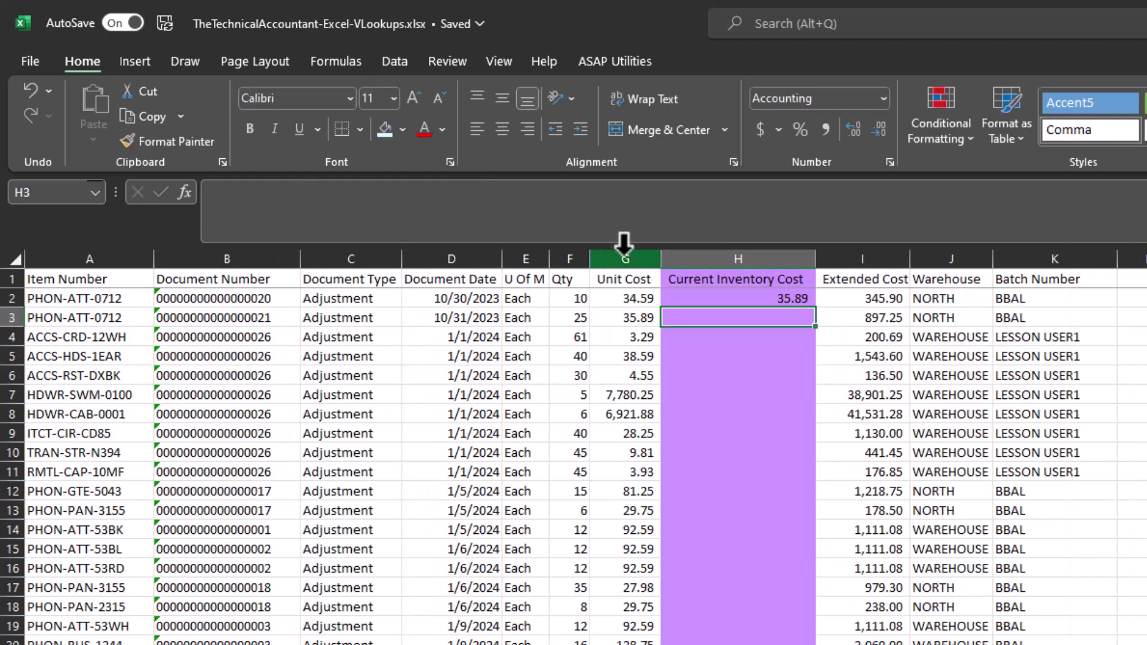
# - Fill the H2 lookup down column H and insert a blank column before Extended Cost
pyautogui.click(794, 295)
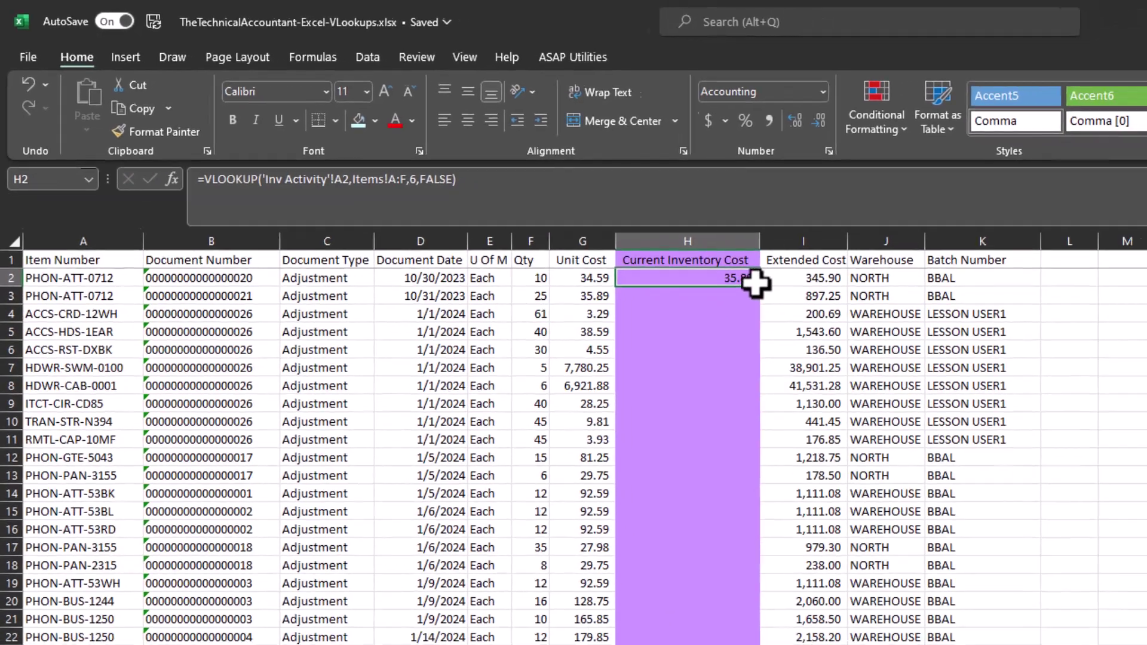
pyautogui.doubleClick(759, 287)
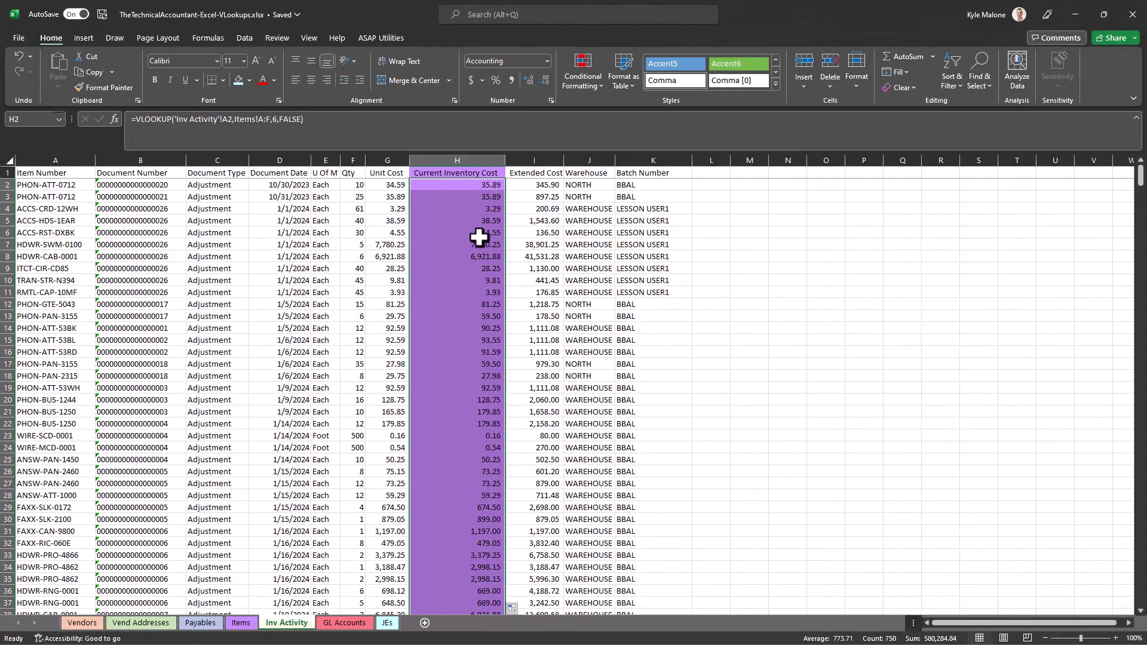
pyautogui.click(535, 159)
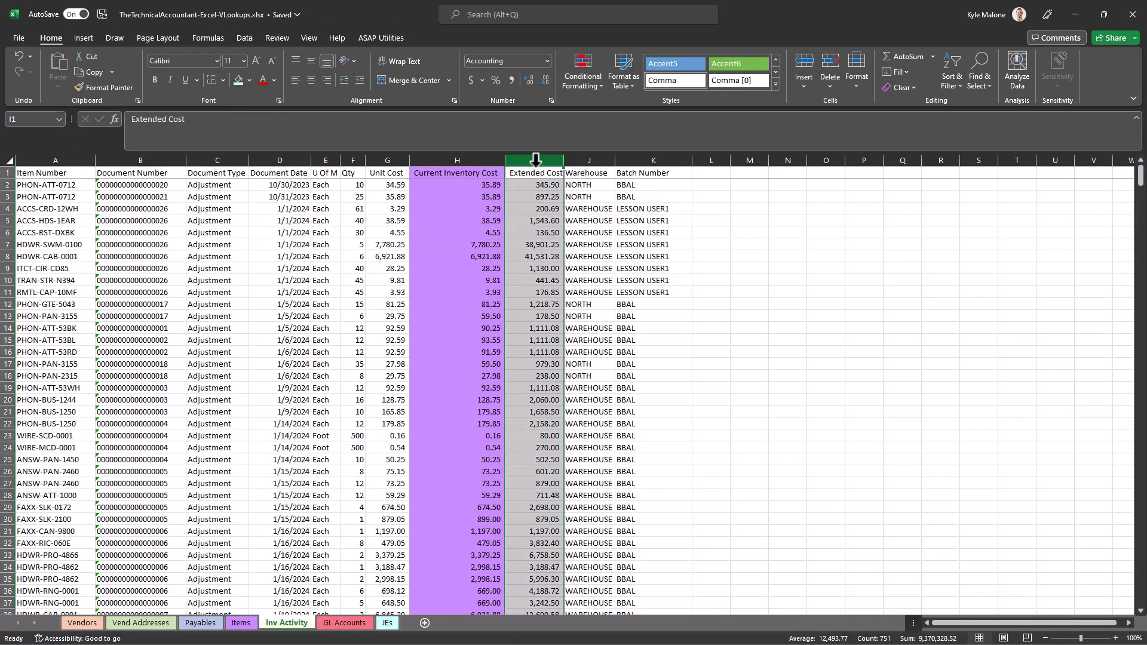
pyautogui.rightClick(535, 160)
pyautogui.click(567, 285)
# - Enter =G2-H2 in I2 to subtract Current Inventory Cost from Unit Cost
pyautogui.click(537, 185)
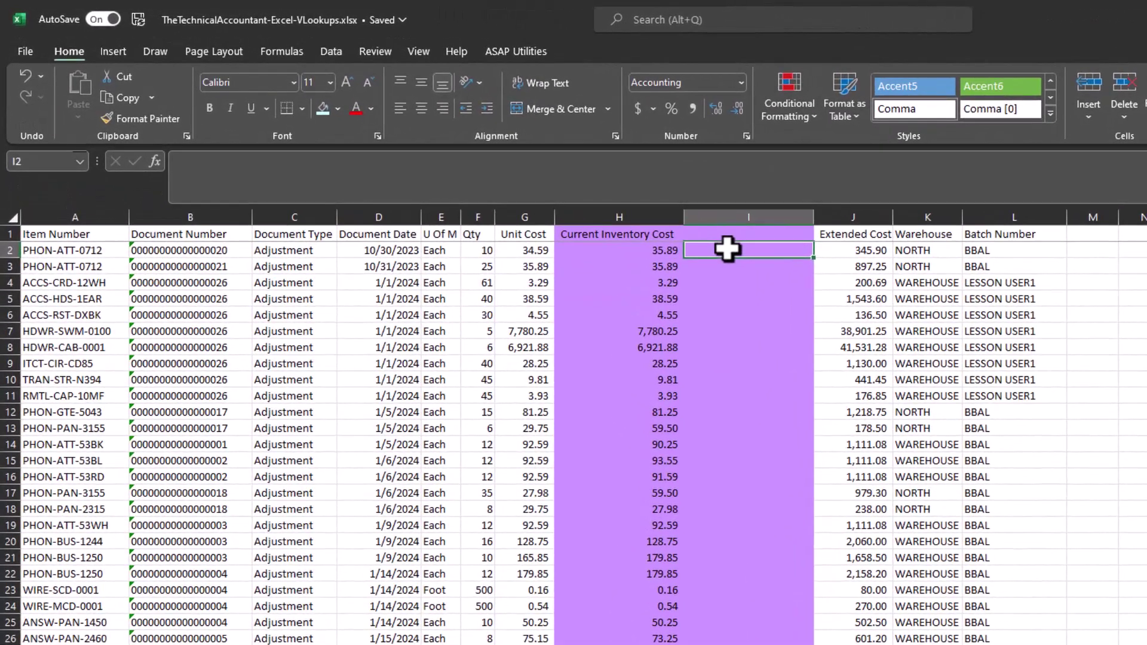
pyautogui.write('=')
pyautogui.press('Left')
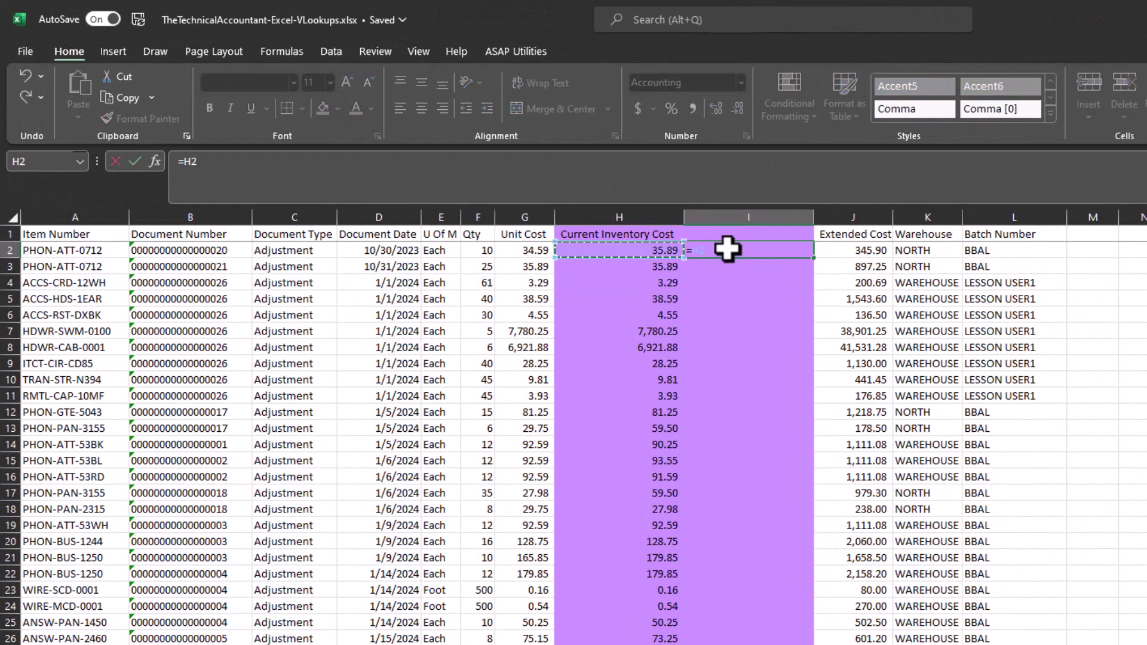
pyautogui.press('Left')
pyautogui.write('-')
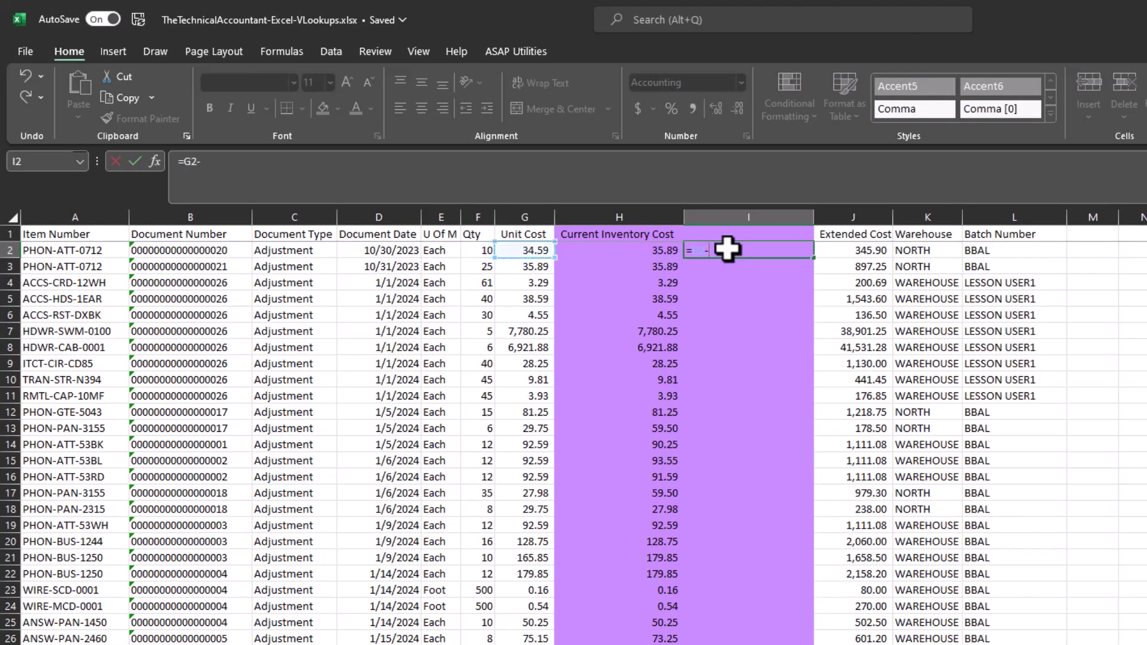
pyautogui.press('Right')
pyautogui.press('Return')
# - Fill the difference formula down column I and review the G2, H2 and I2 values
pyautogui.click(731, 249)
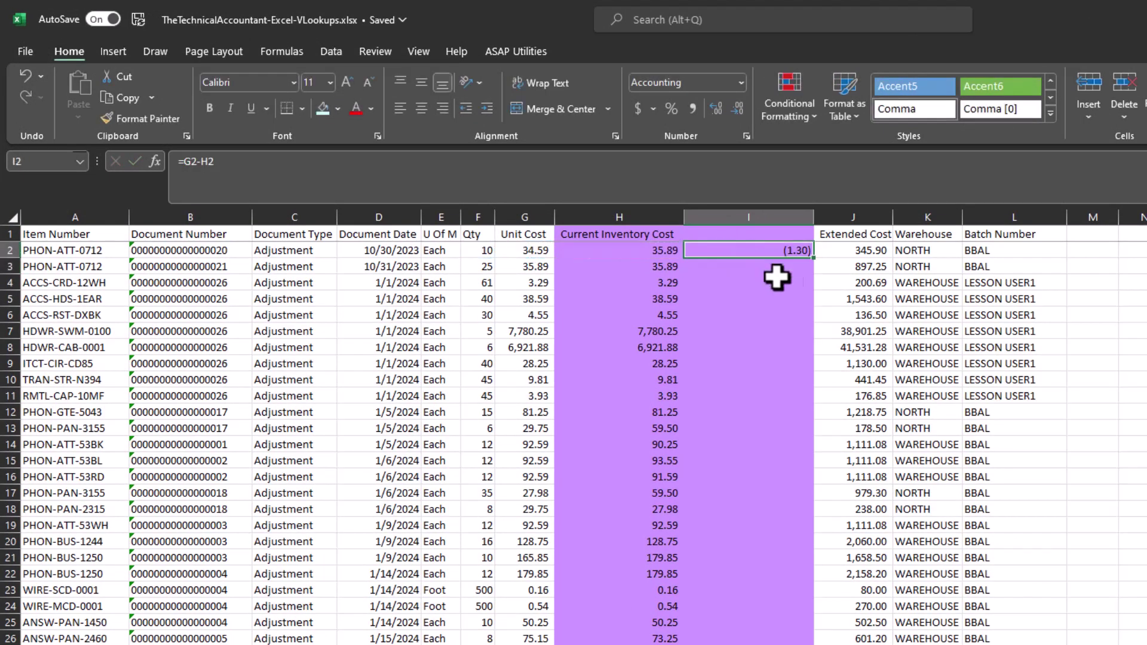
pyautogui.doubleClick(813, 258)
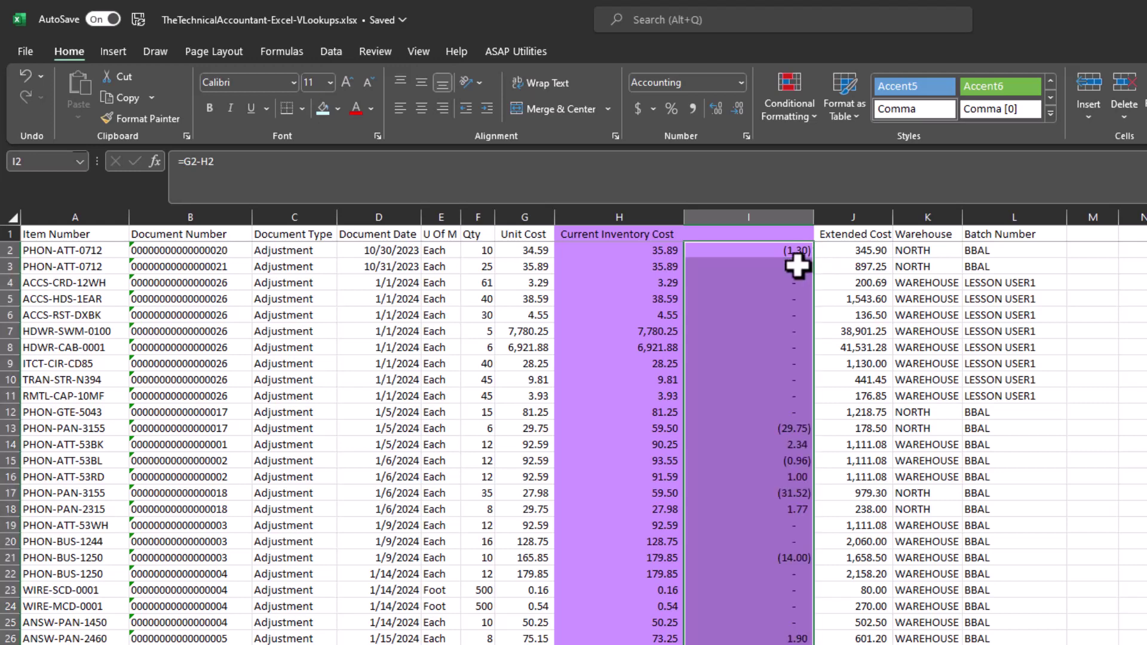
pyautogui.click(781, 253)
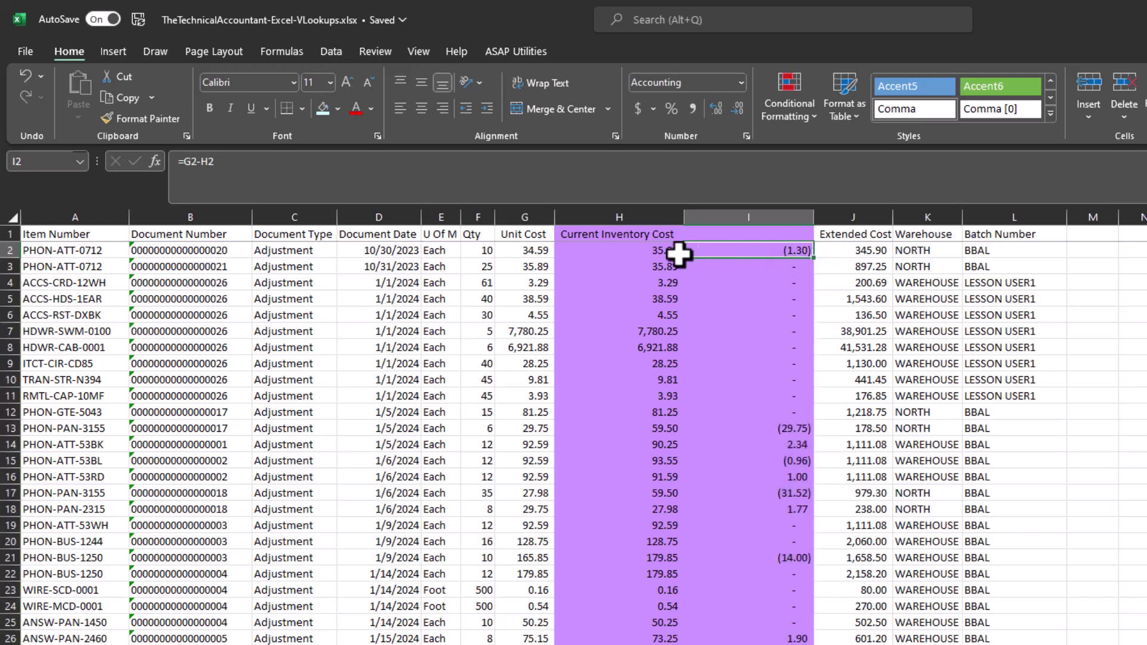
pyautogui.click(533, 253)
pyautogui.click(601, 253)
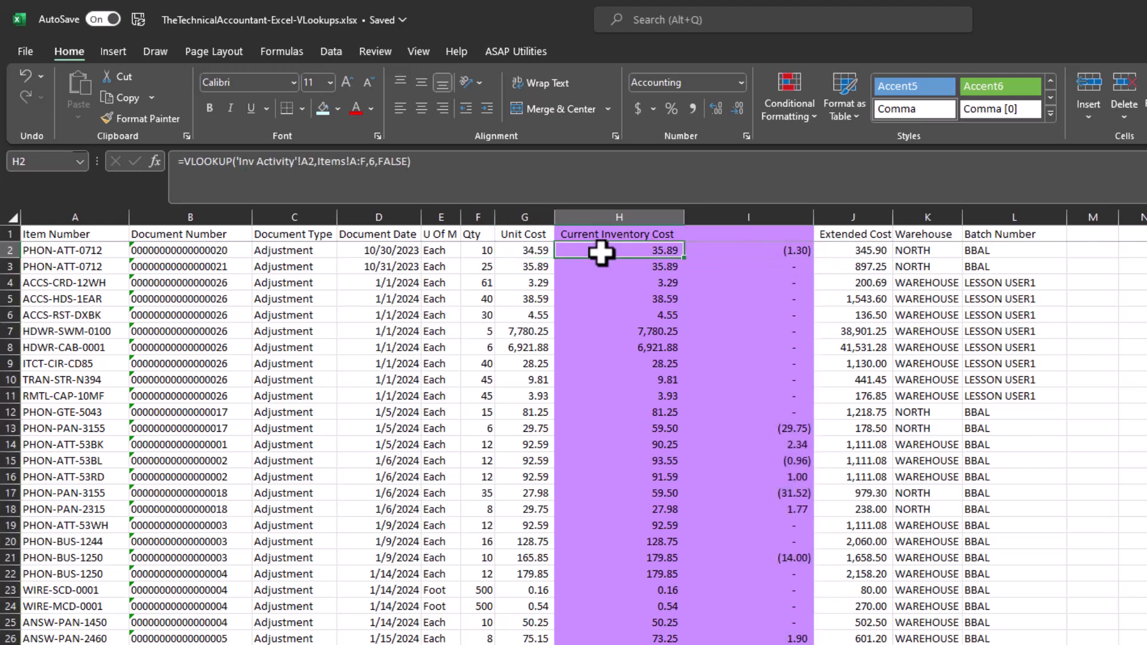
pyautogui.click(769, 253)
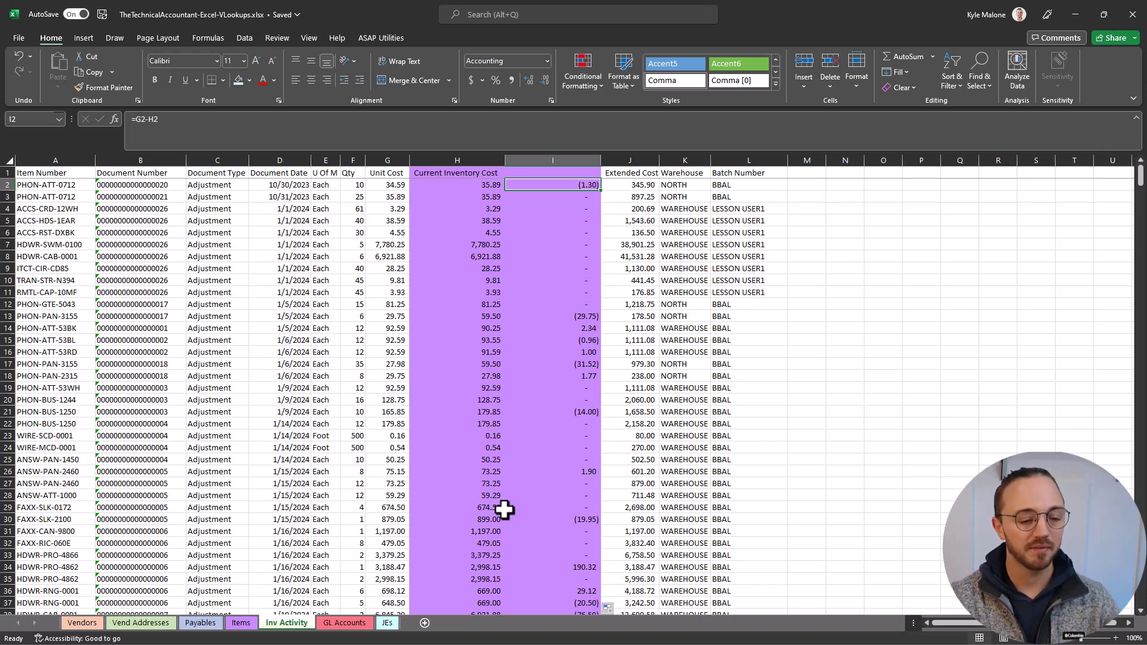
# - On GL Accounts, start =VLOOKUP(A2, in Has Activity? cell B2
pyautogui.click(345, 622)
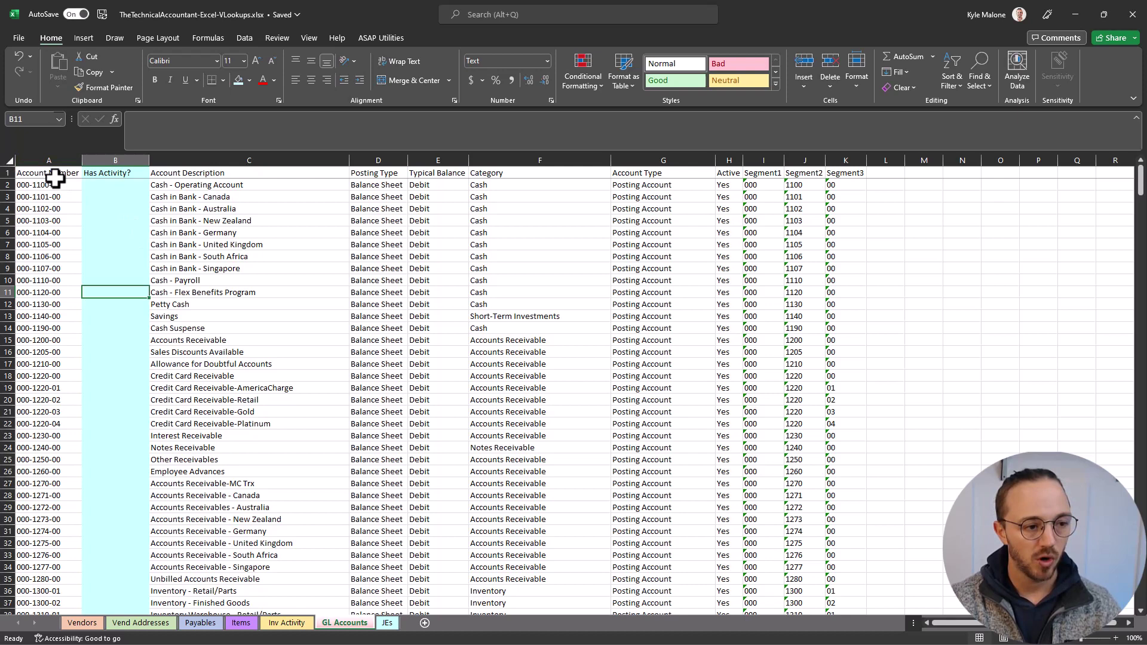
pyautogui.click(49, 160)
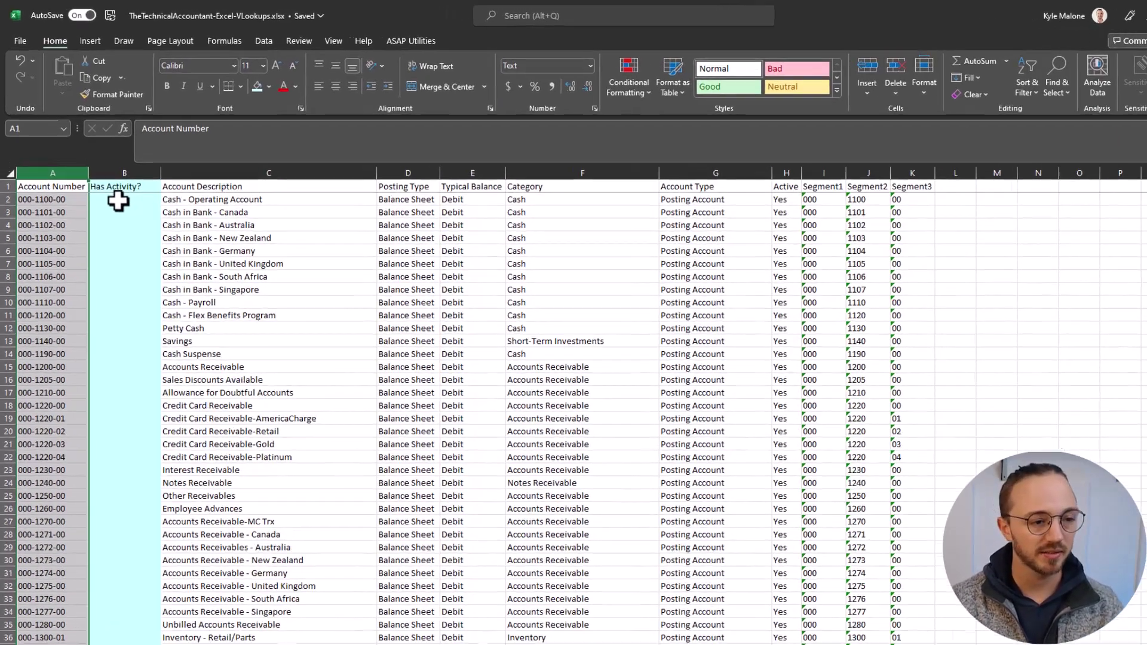
pyautogui.click(110, 177)
pyautogui.click(110, 187)
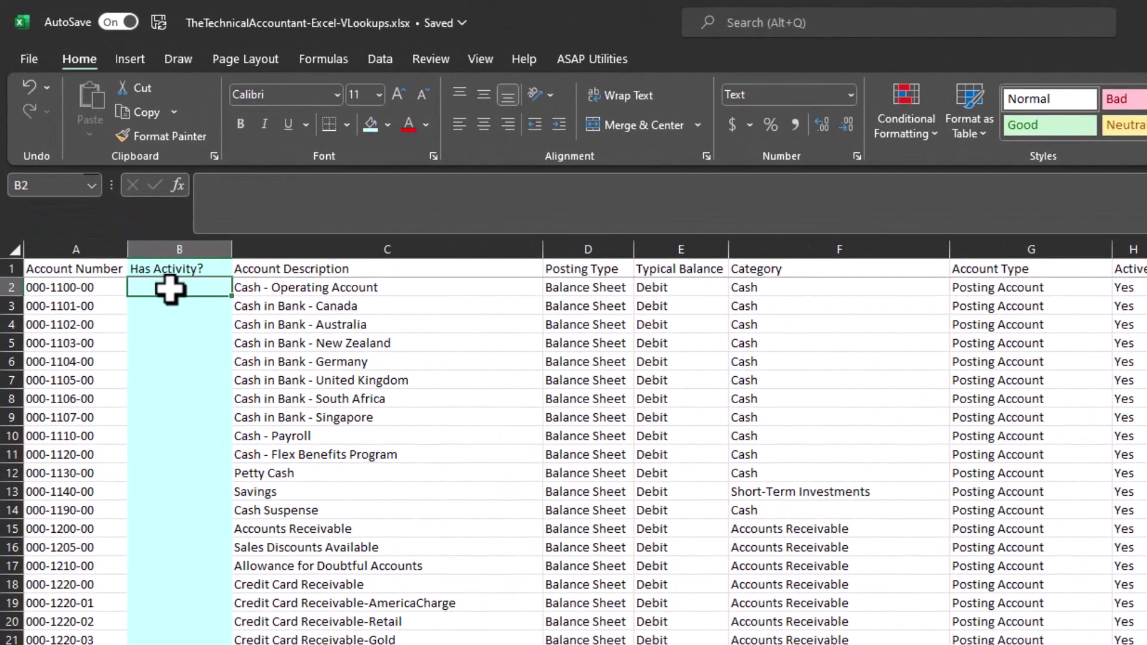
pyautogui.write('=vlo')
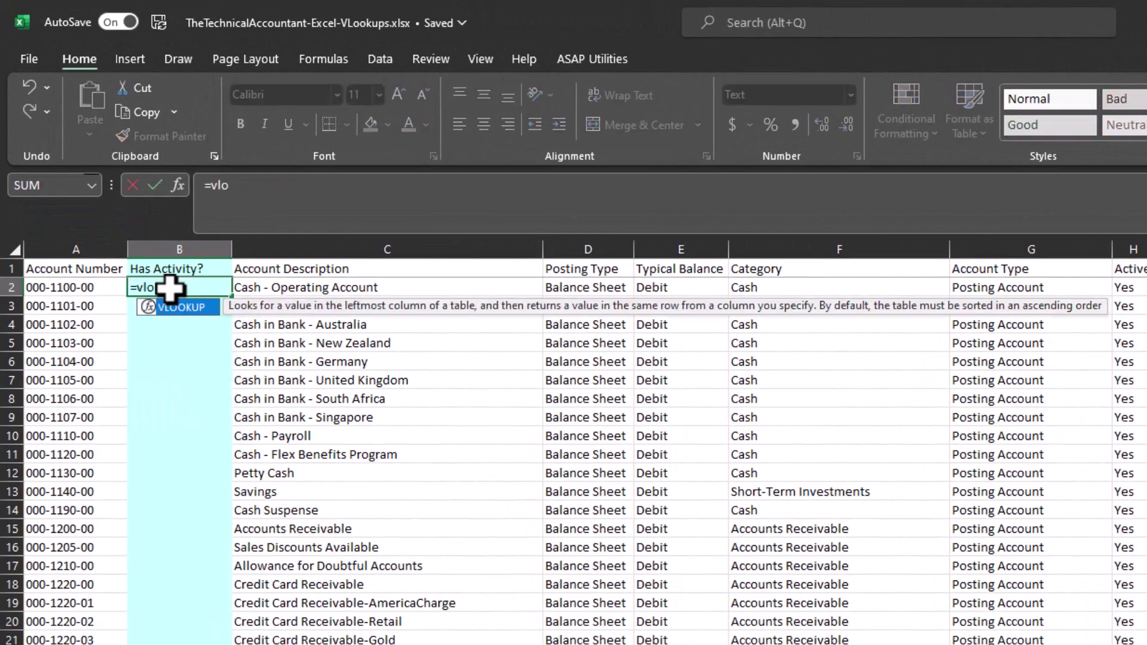
pyautogui.press('Tab')
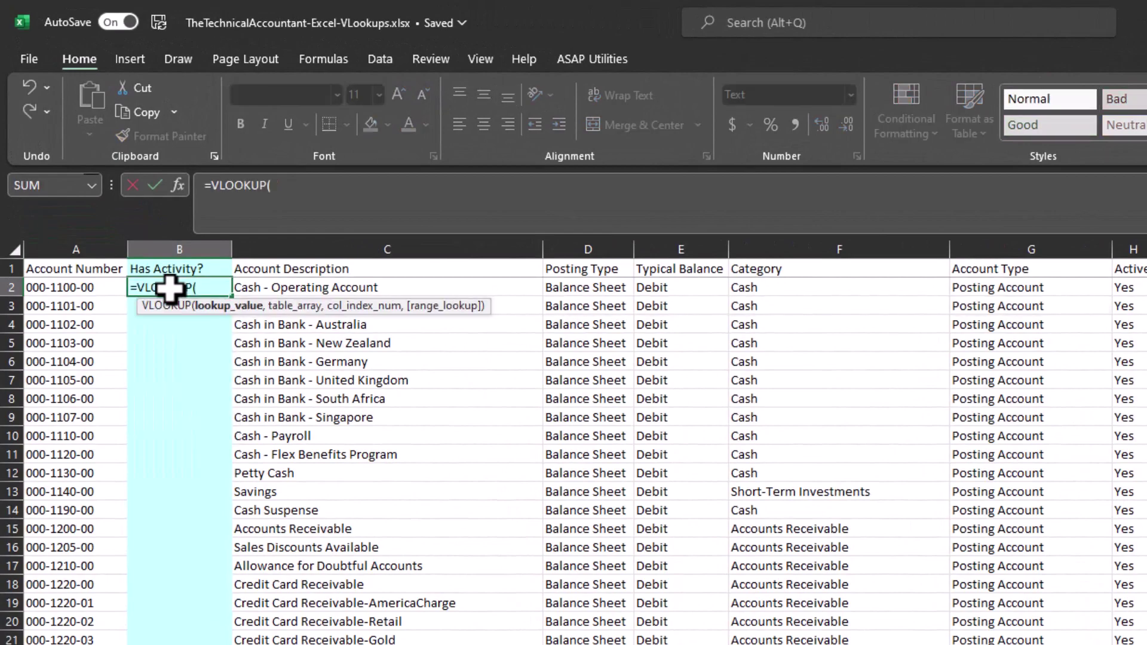
pyautogui.click(80, 289)
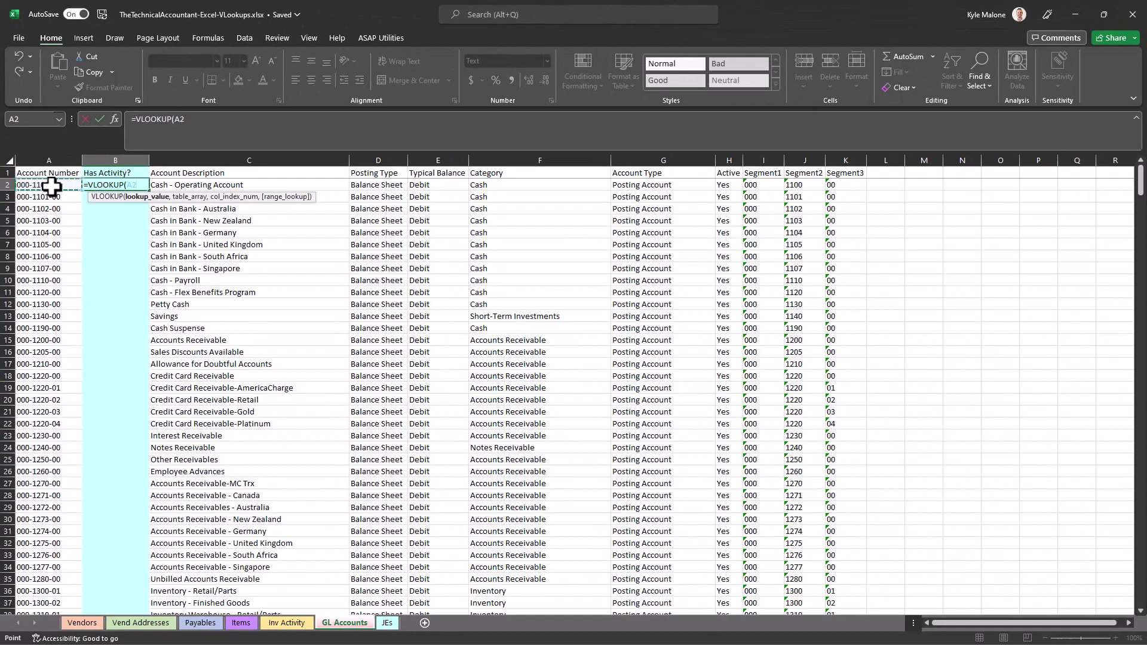
pyautogui.write(',')
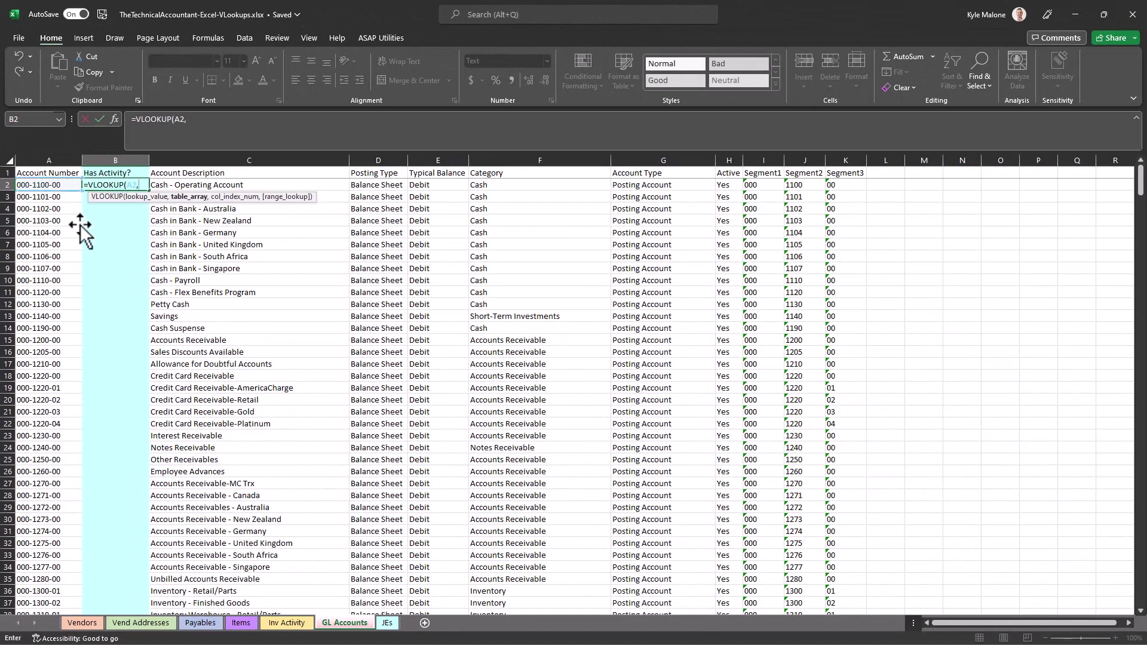
# - Complete it as =VLOOKUP(A2,JEs!A:A,1,FALSE), returning 000-1100-00
pyautogui.click(385, 623)
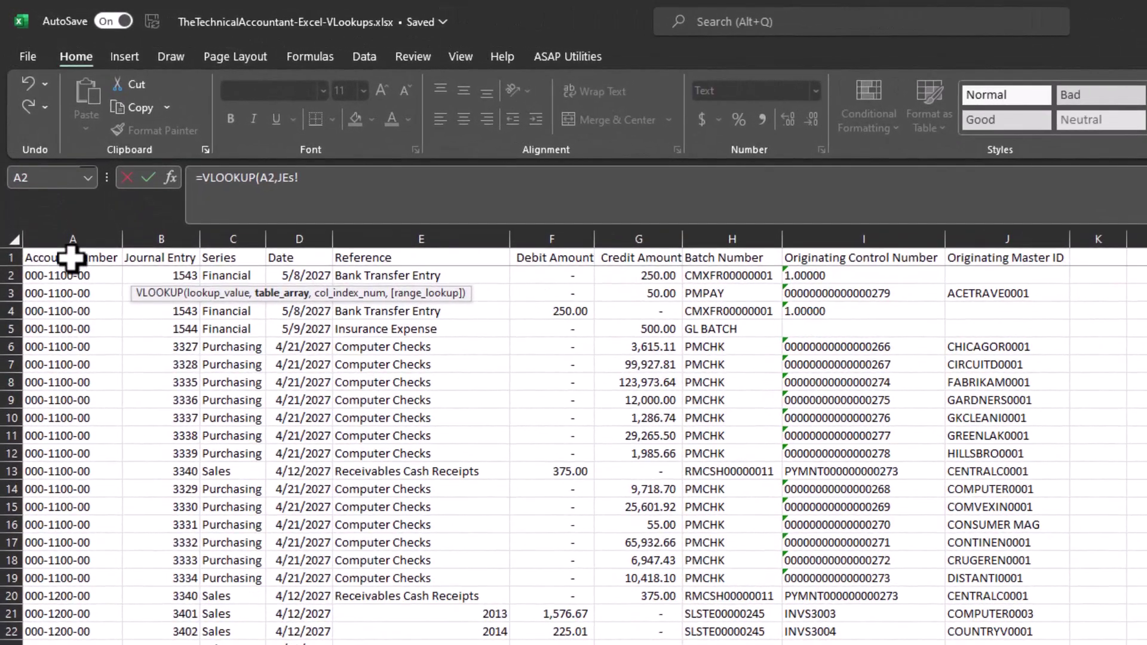
pyautogui.click(79, 227)
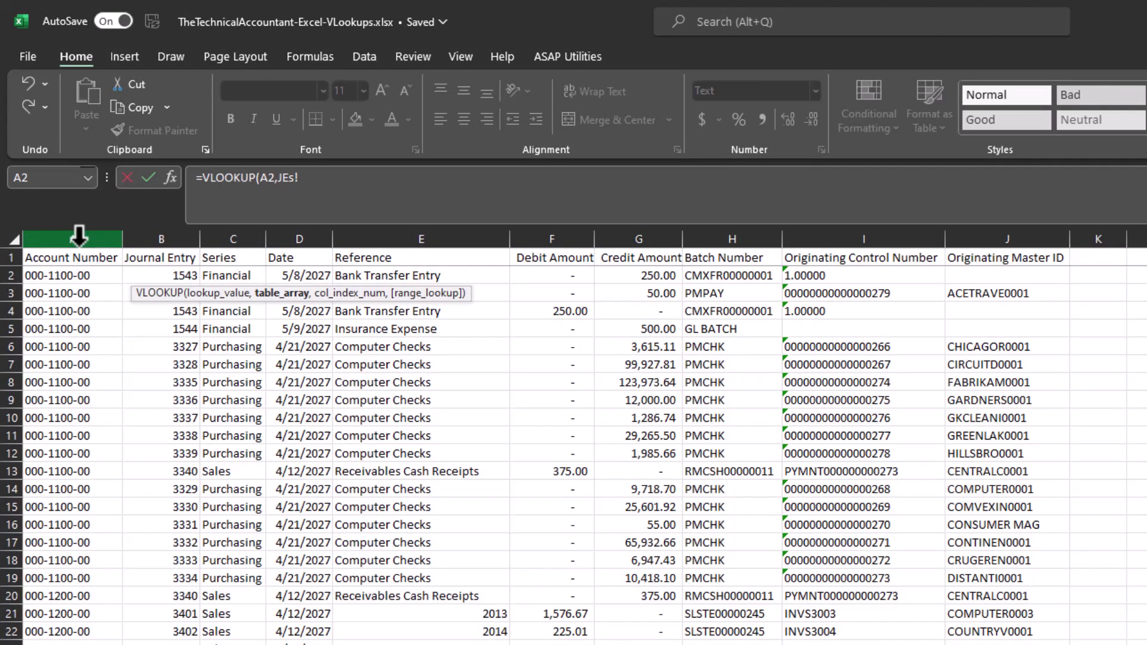
pyautogui.click(78, 239)
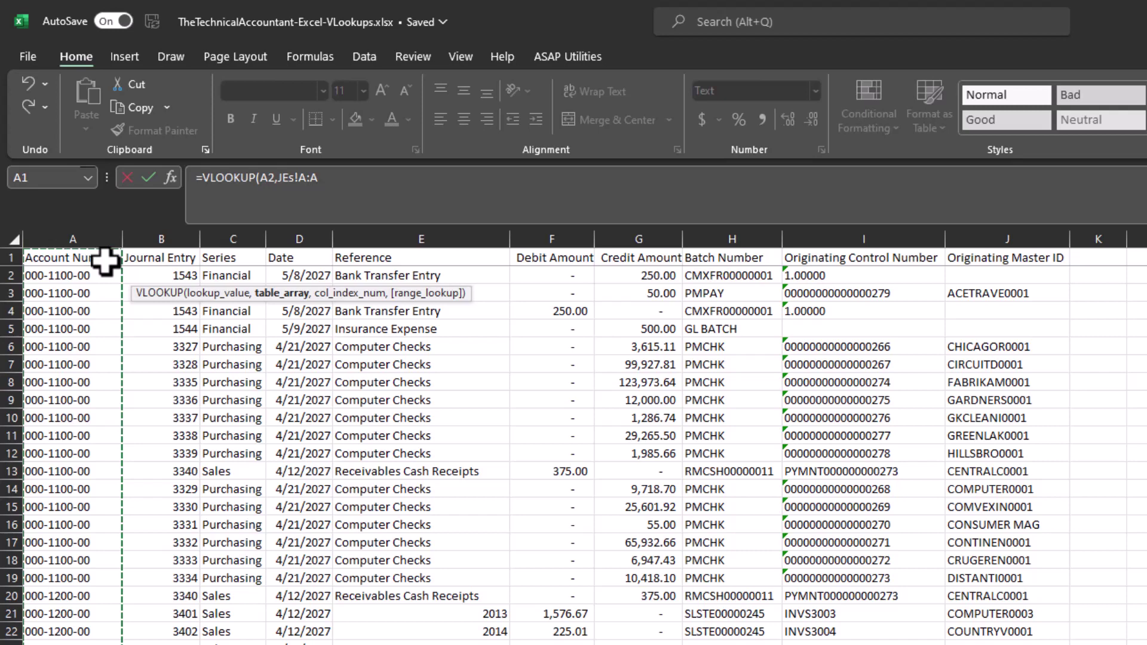
pyautogui.write(',')
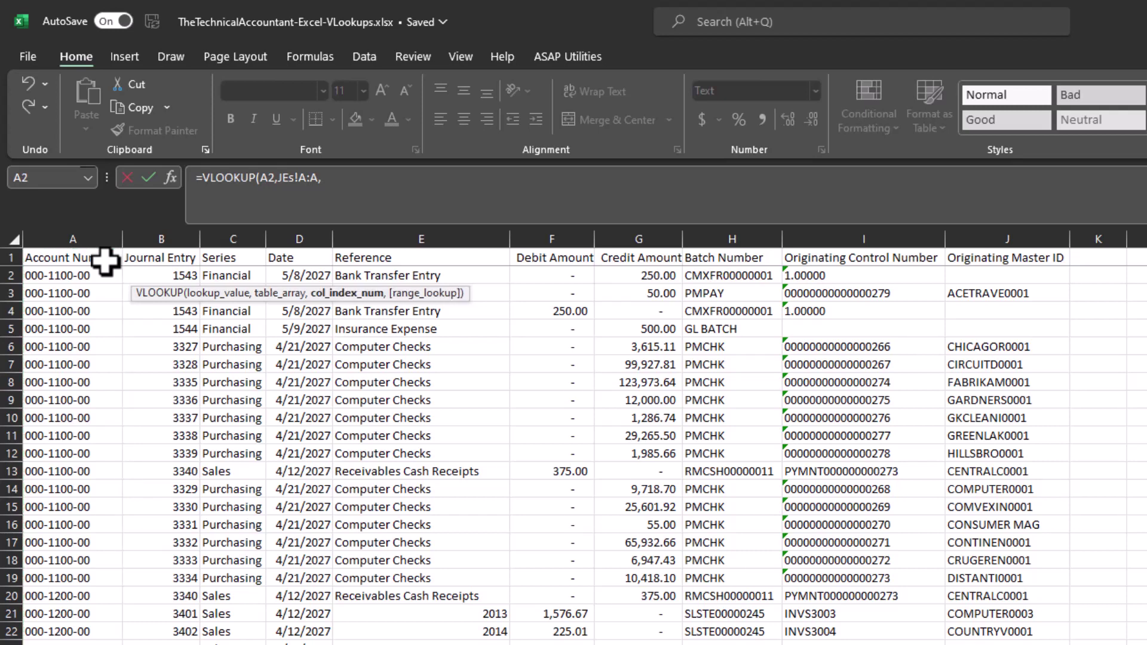
pyautogui.write('1,')
pyautogui.press('Down')
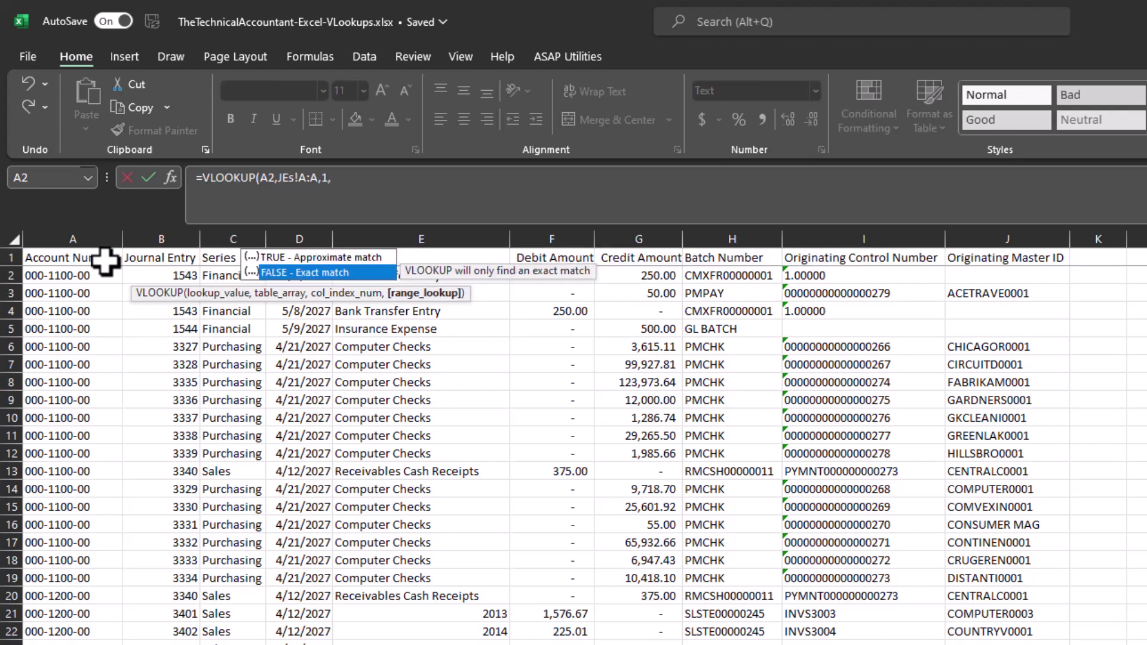
pyautogui.press('Tab')
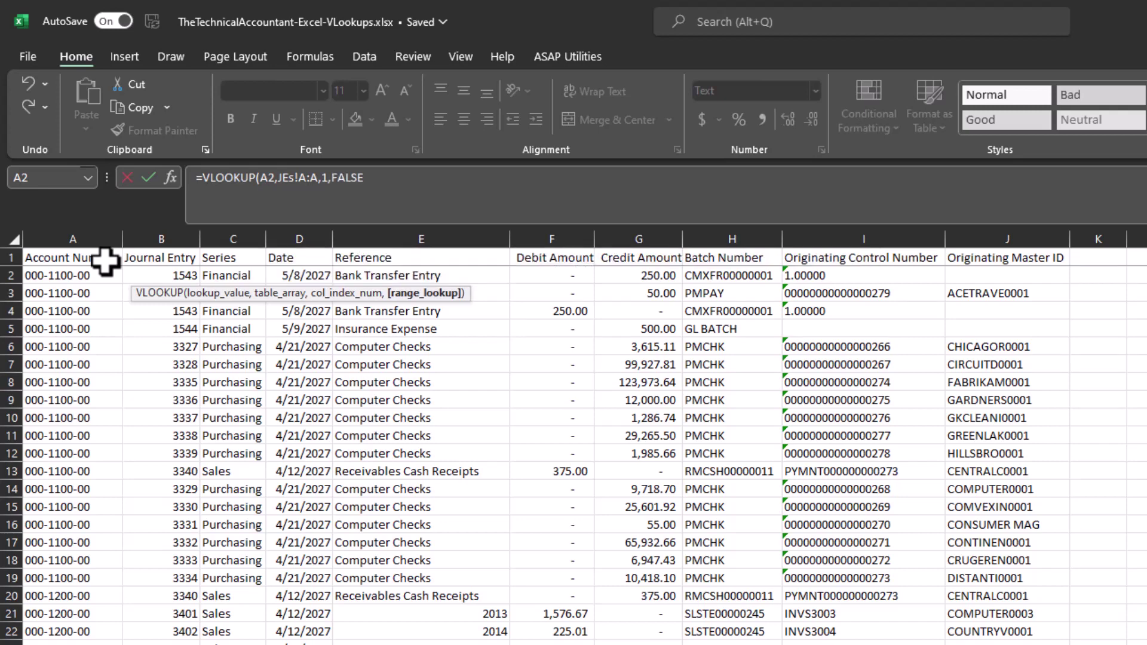
pyautogui.write(')')
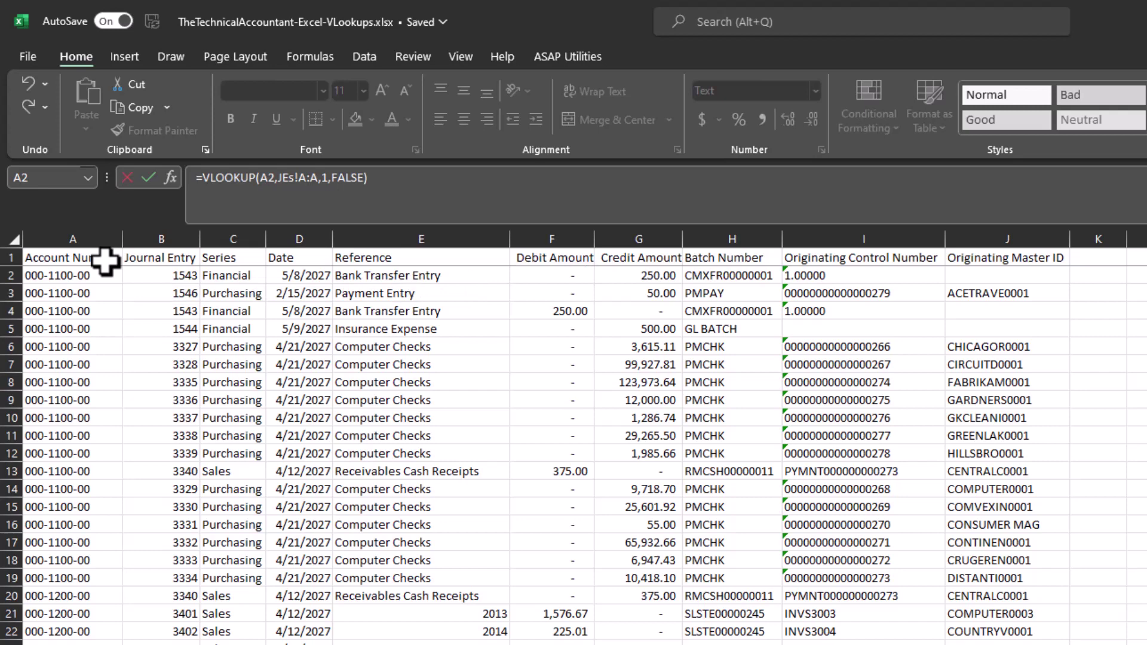
pyautogui.press('Return')
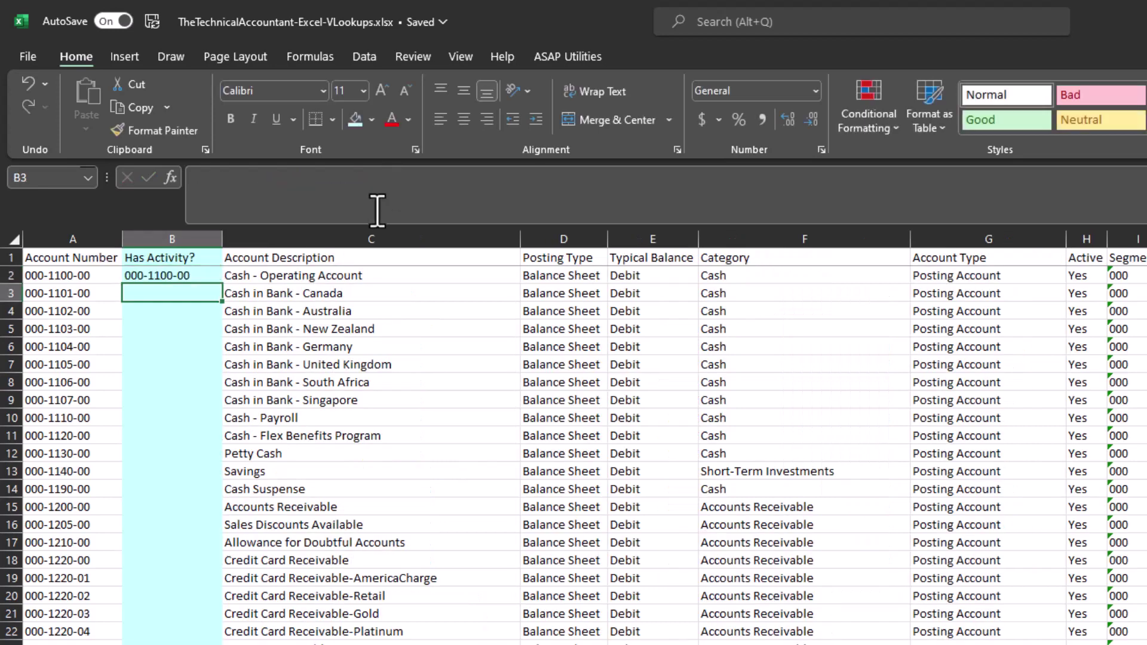
# - Fill the B2 lookup down Has Activity? and inspect results such as the #N/A in B6
pyautogui.click(73, 276)
pyautogui.click(152, 275)
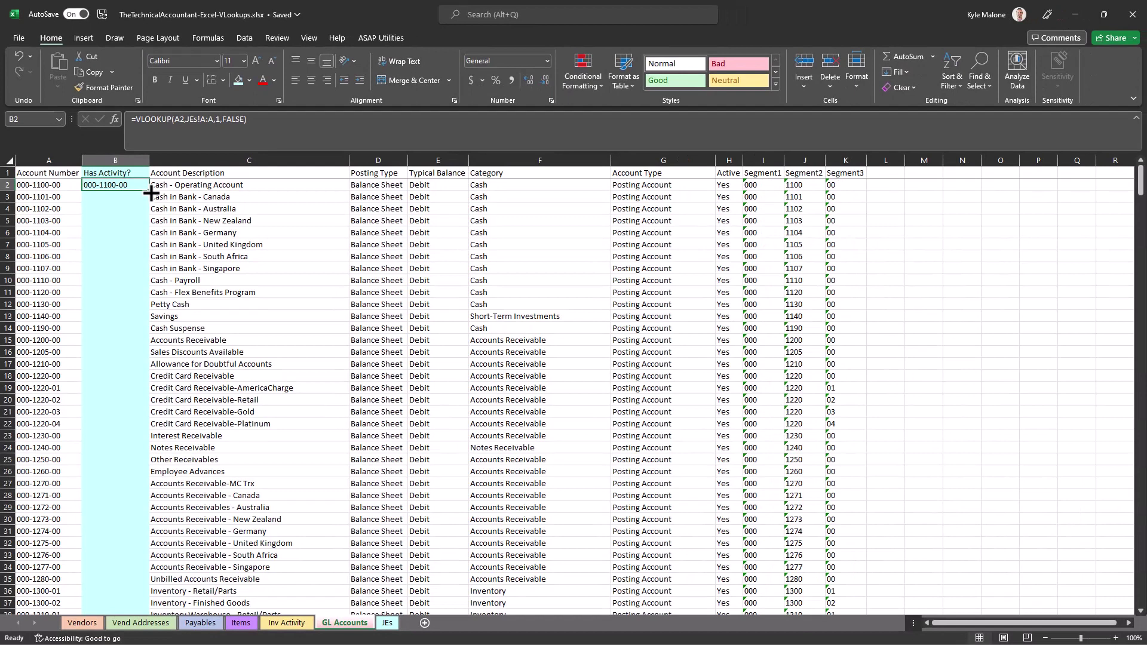
pyautogui.doubleClick(150, 192)
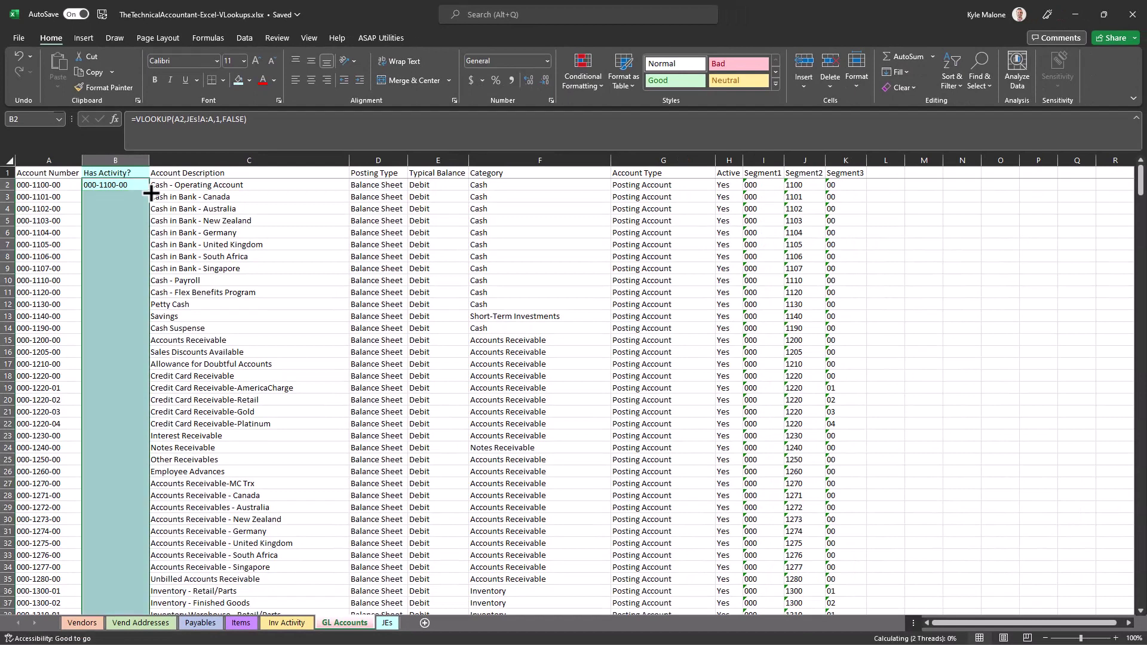
pyautogui.click(128, 231)
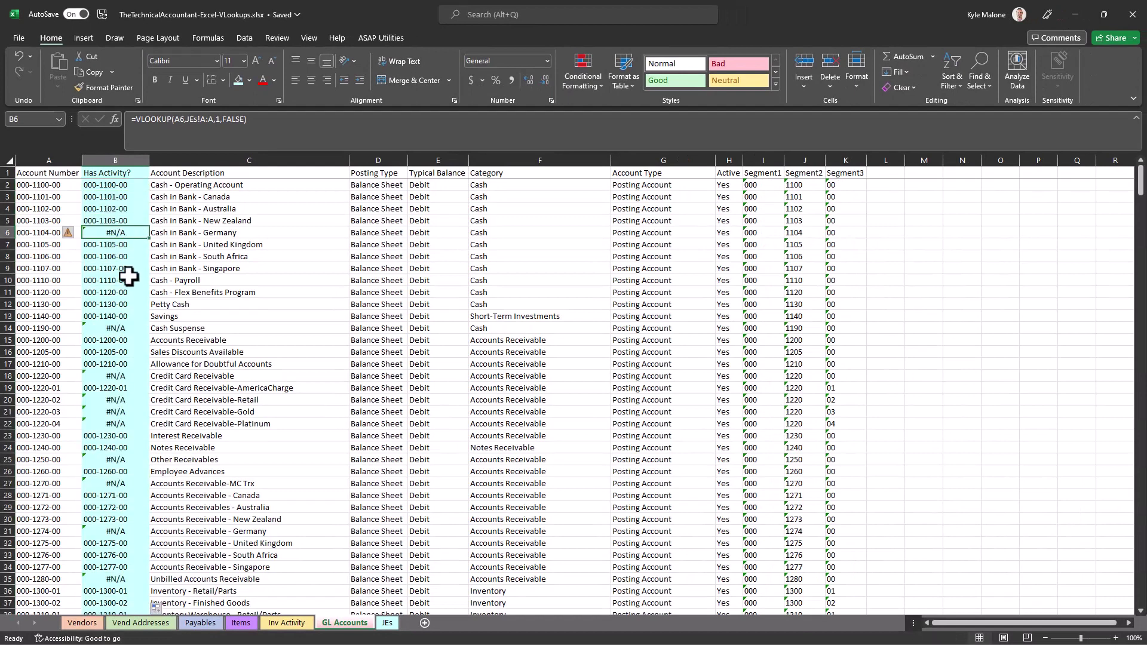
pyautogui.click(127, 329)
pyautogui.click(115, 375)
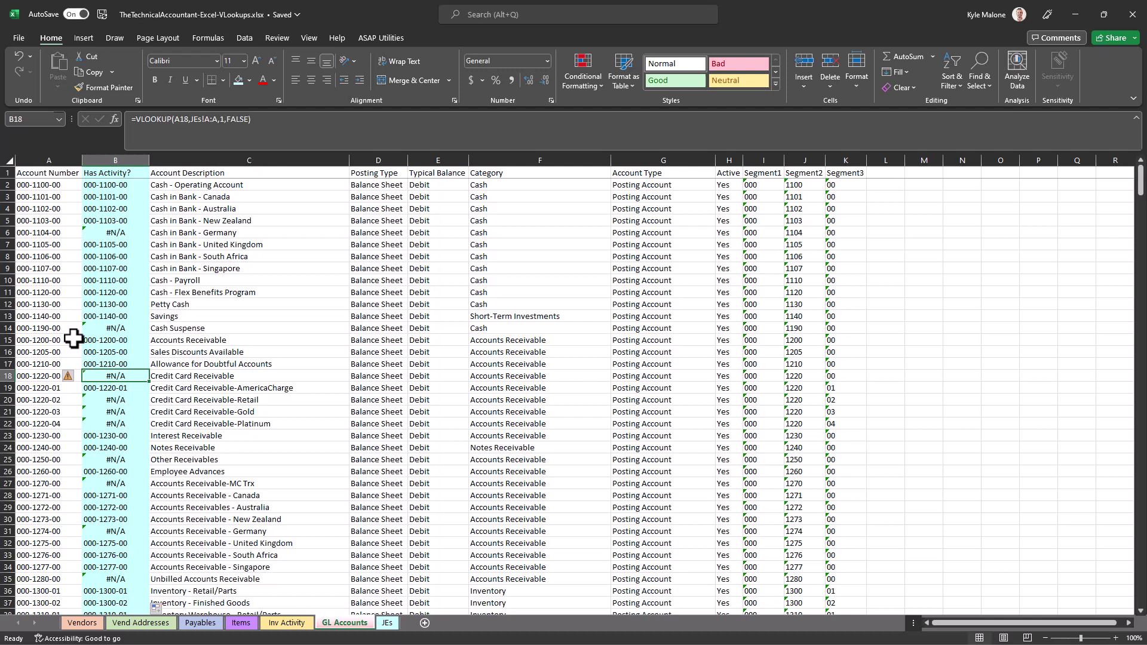
# - Confirm on the JEs sheet that account 000-1104-00 has no journal entries
pyautogui.click(52, 234)
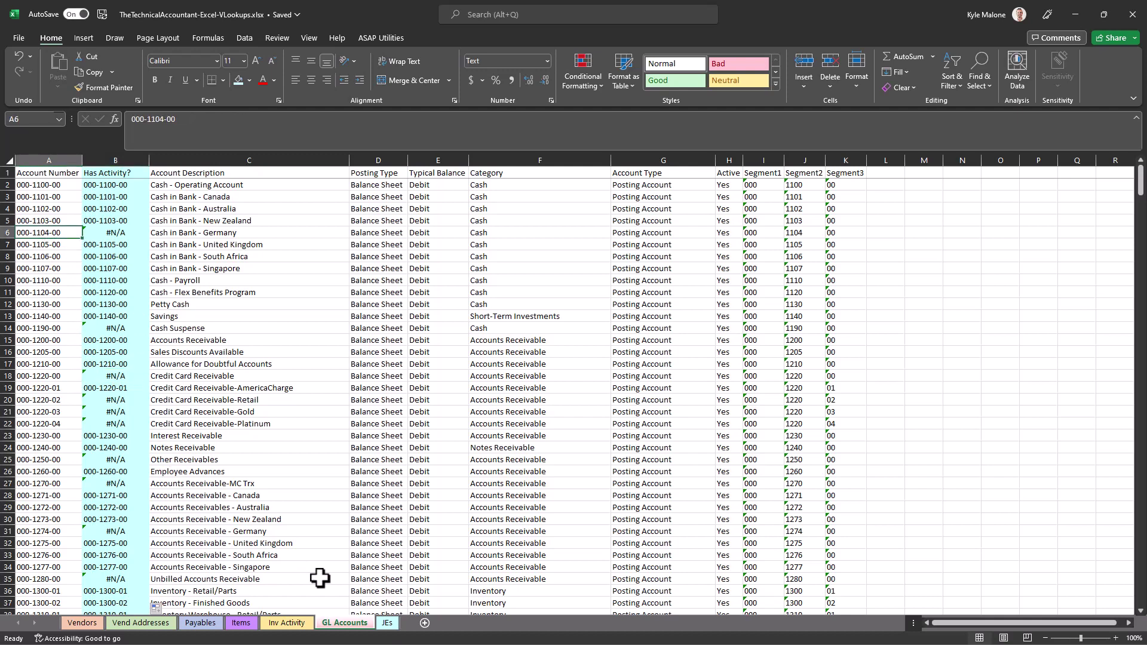
pyautogui.click(387, 623)
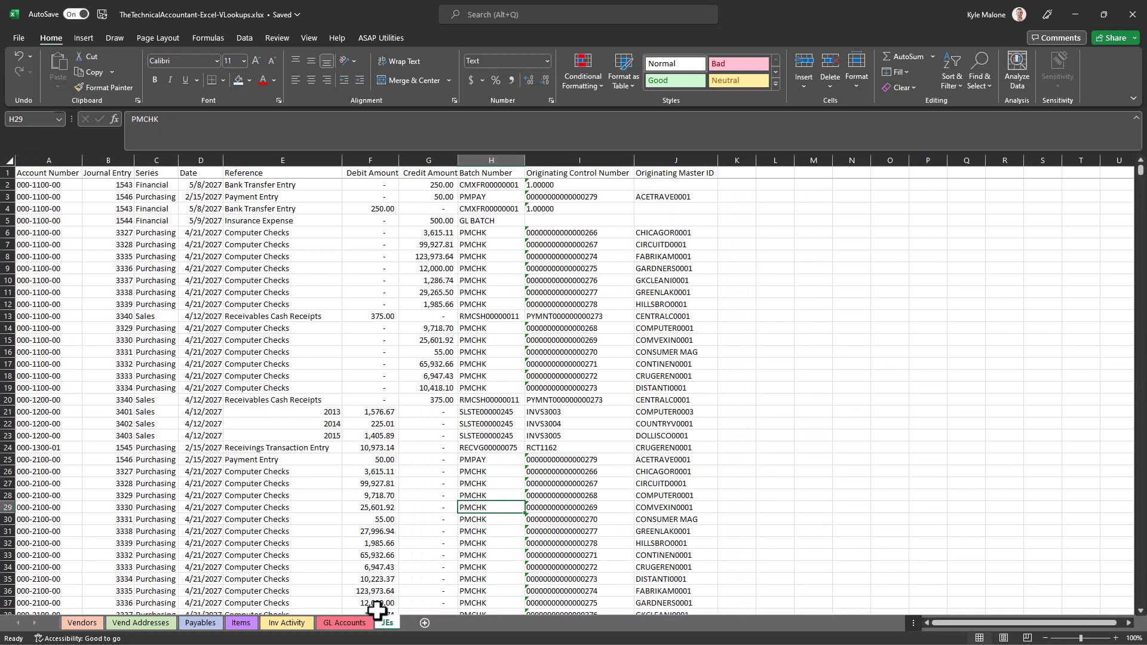
pyautogui.click(339, 623)
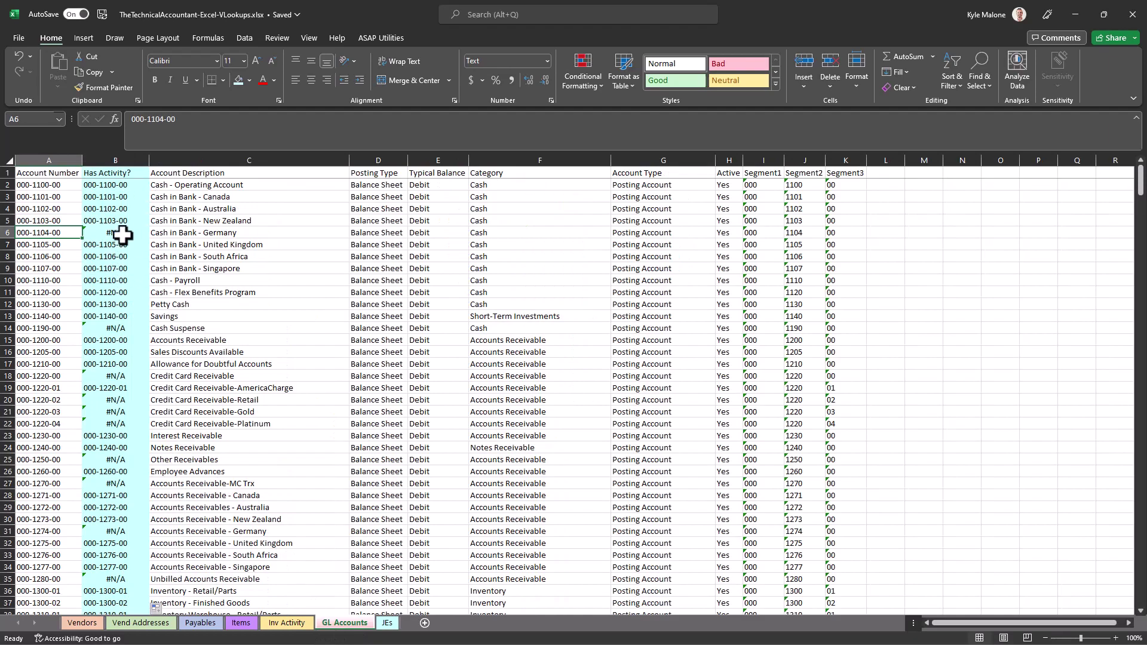
# - Wrap the B2 lookup in IFERROR so missing accounts show "Account Never Used"
pyautogui.click(119, 186)
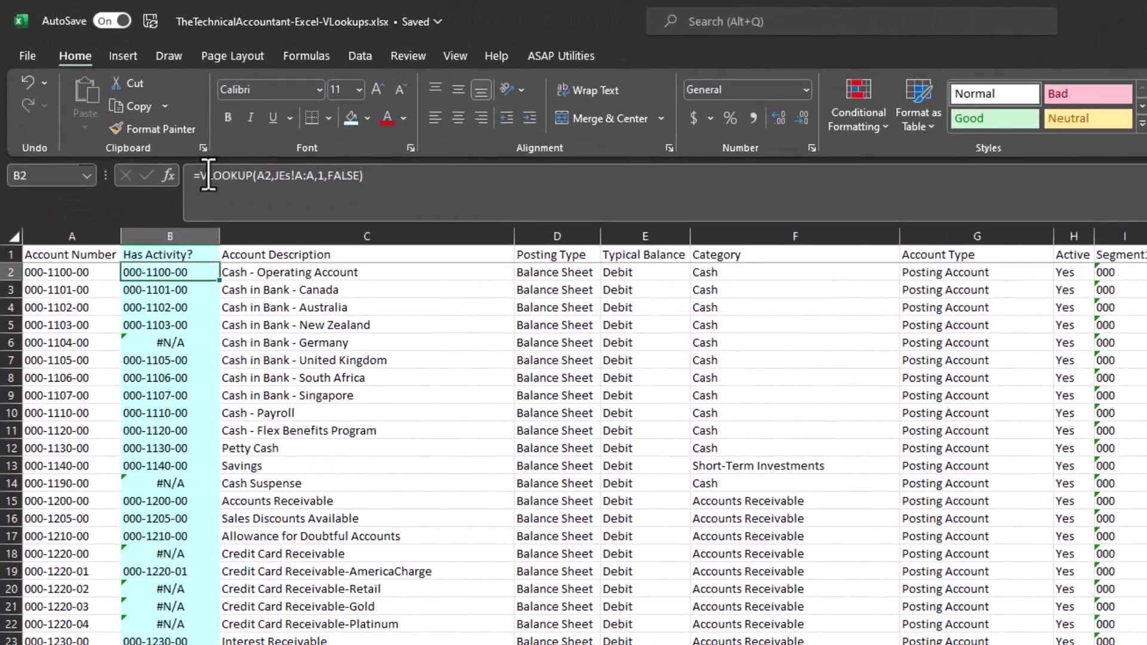
pyautogui.click(202, 176)
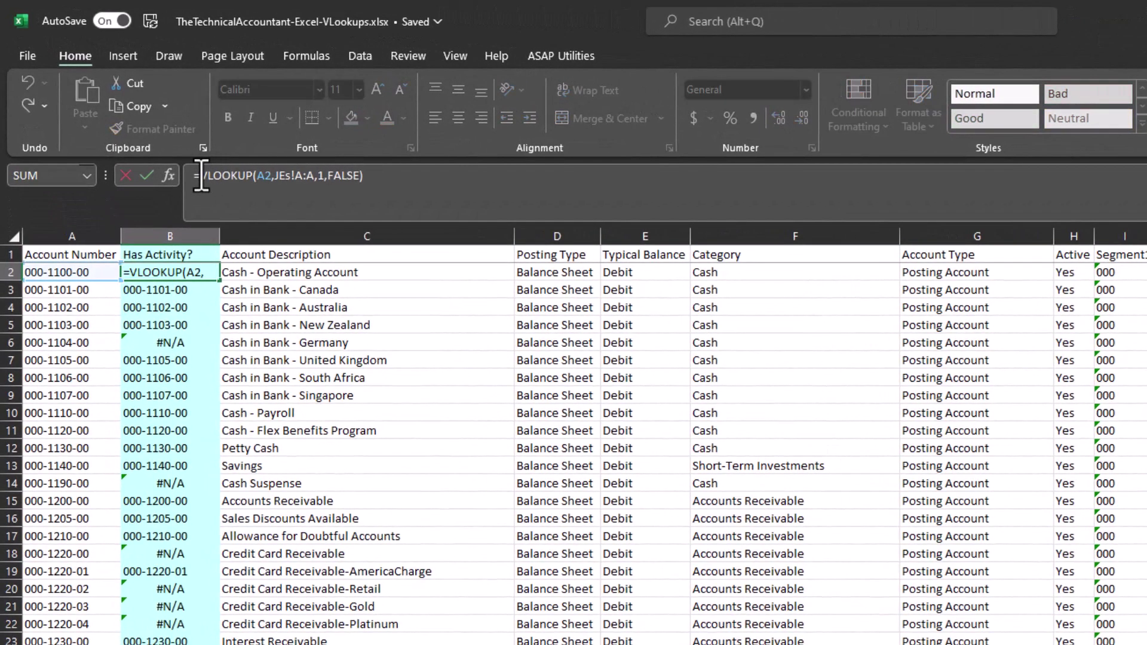
pyautogui.write('if')
pyautogui.press('Down')
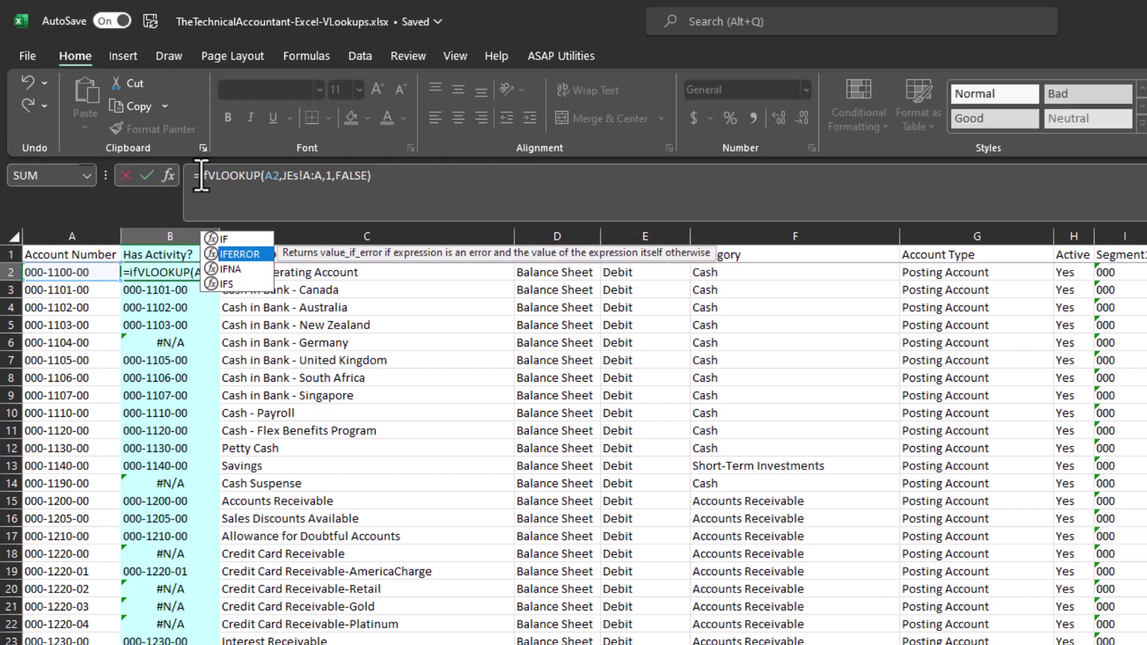
pyautogui.press('Tab')
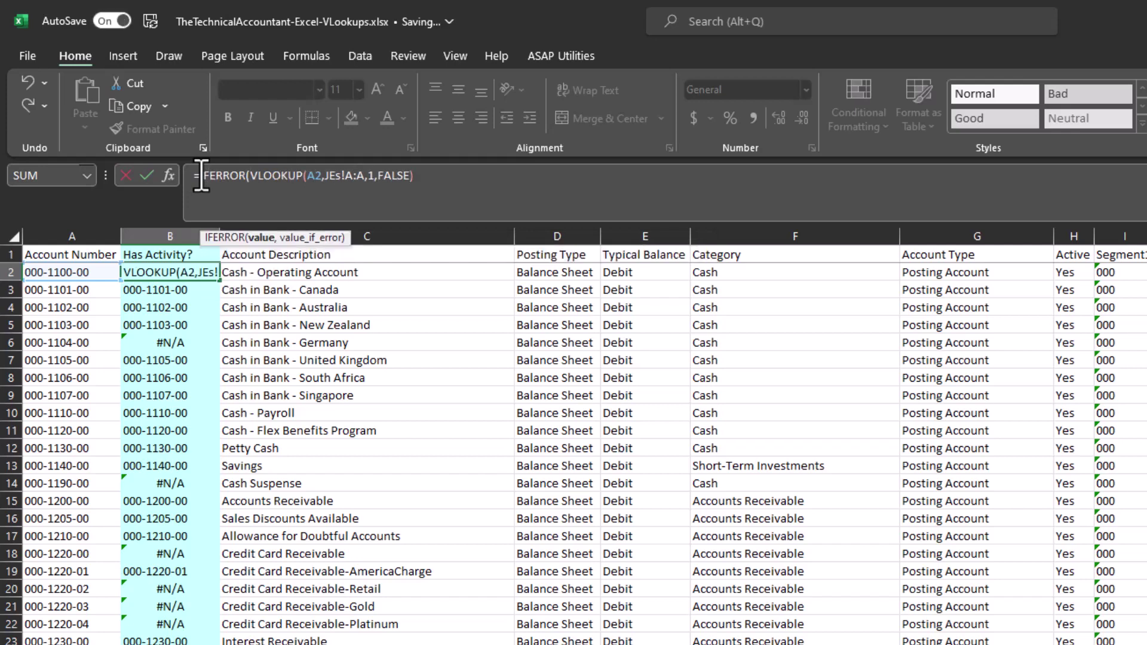
pyautogui.press('End')
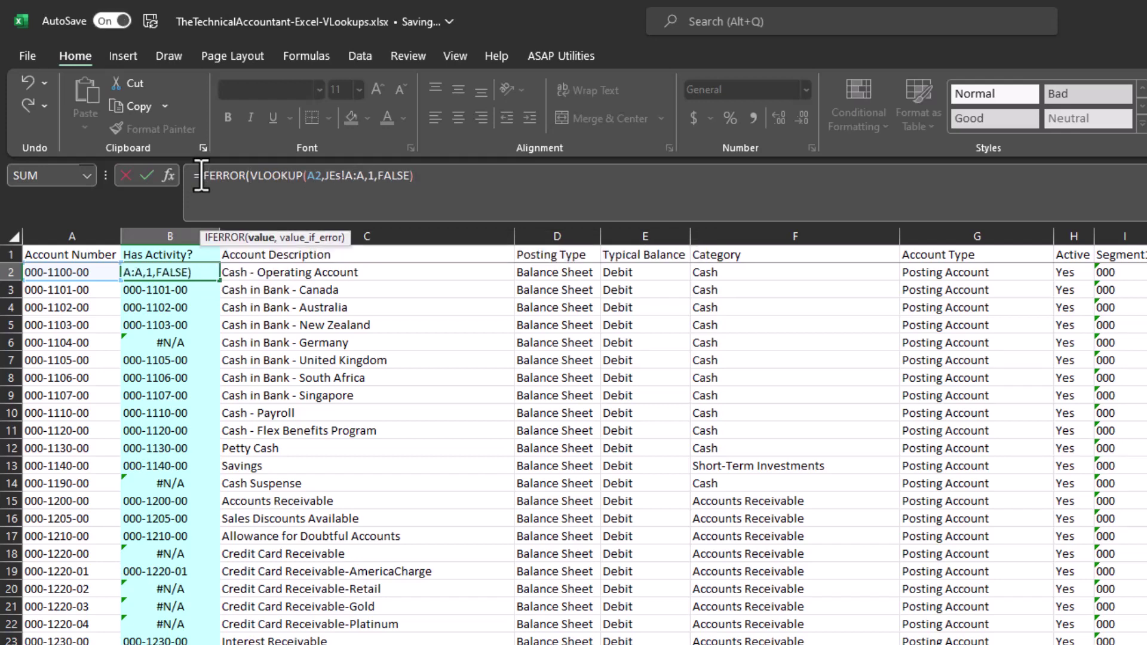
pyautogui.write(',')
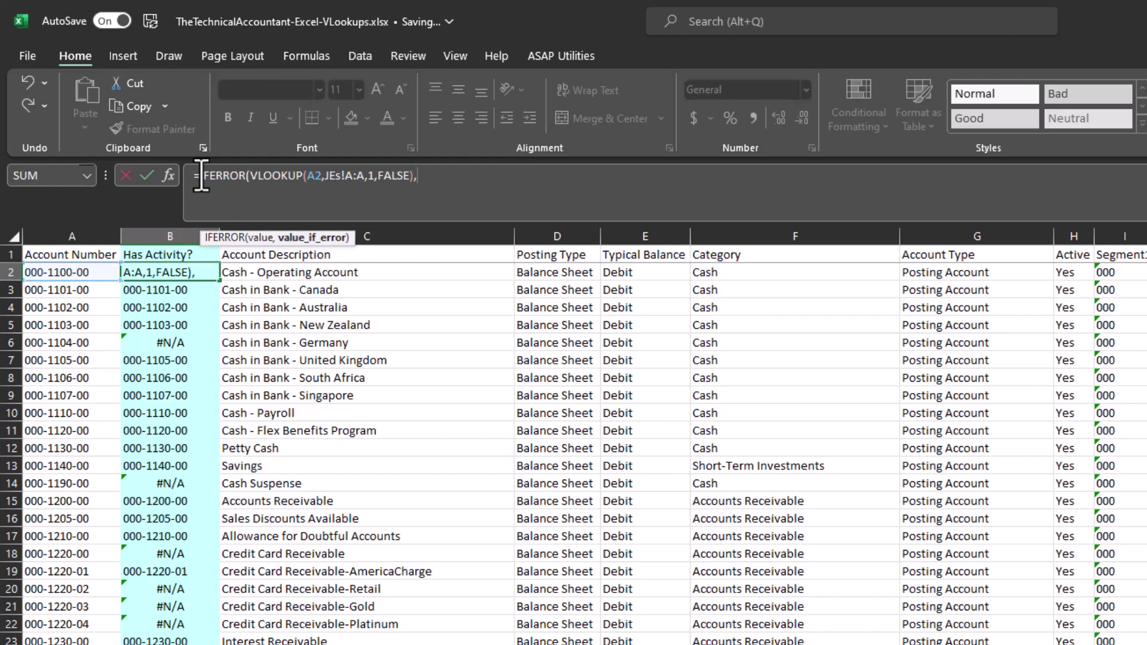
pyautogui.write('"Account ')
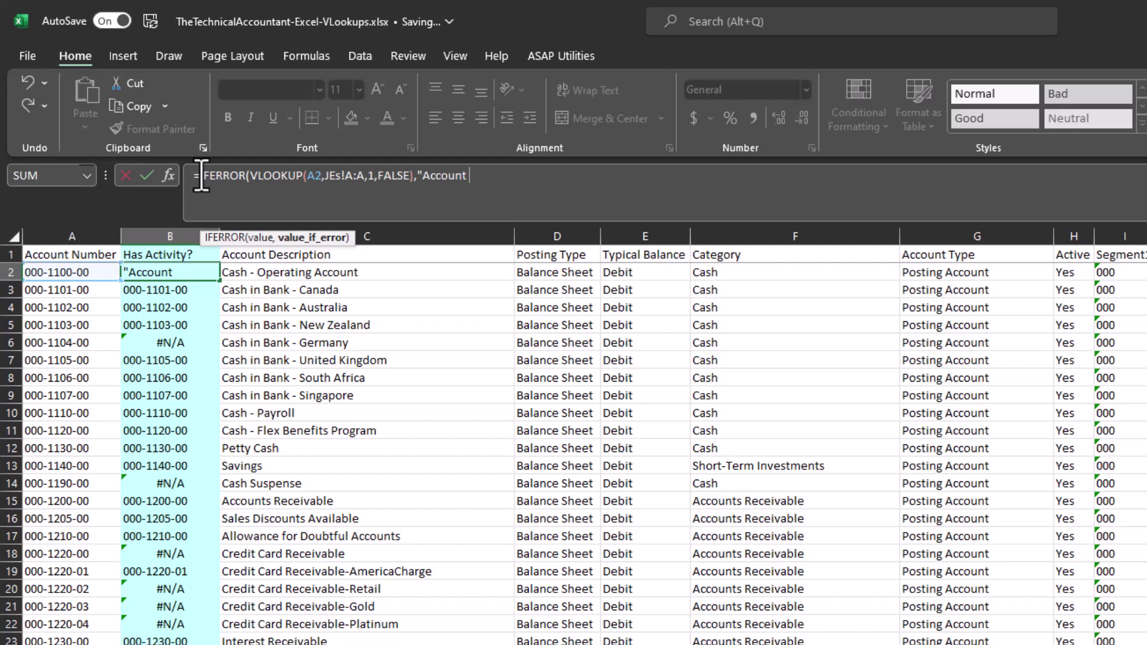
pyautogui.write('Never Used")')
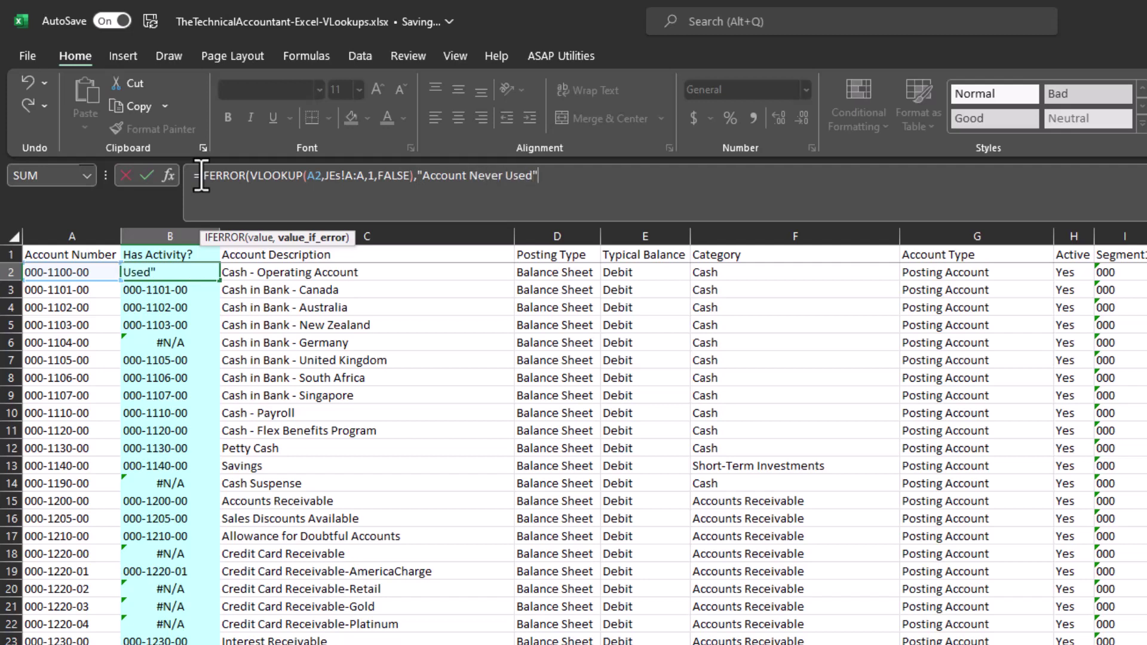
pyautogui.press('Return')
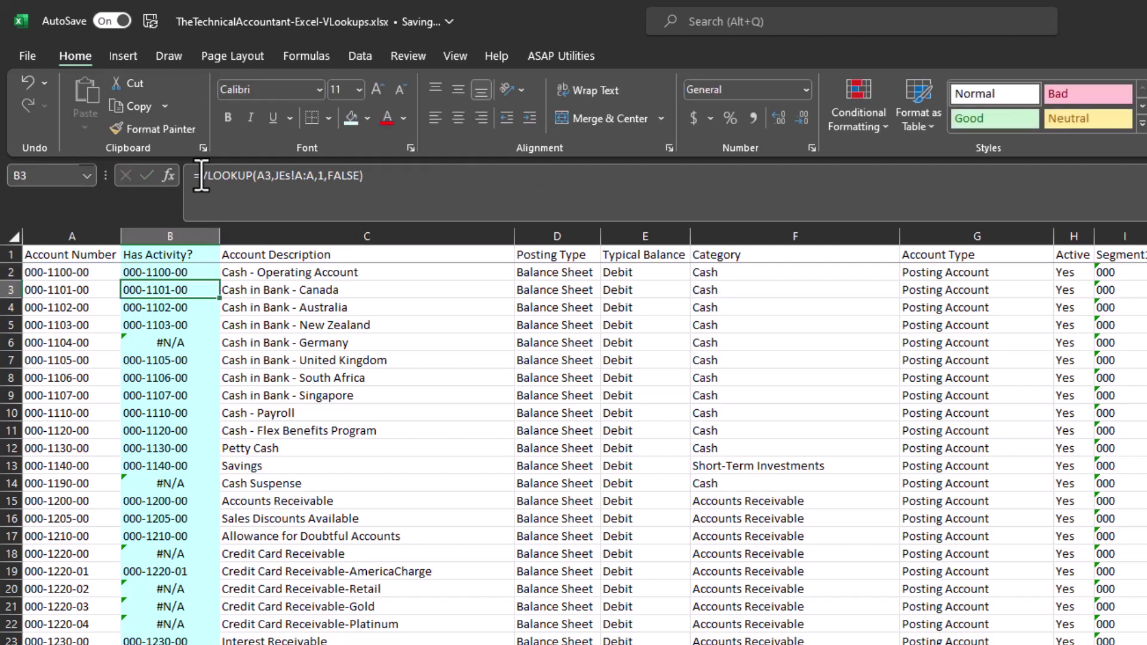
# - Fill the IFERROR formula down column B and autofit the column to show Account Never Used
pyautogui.click(198, 272)
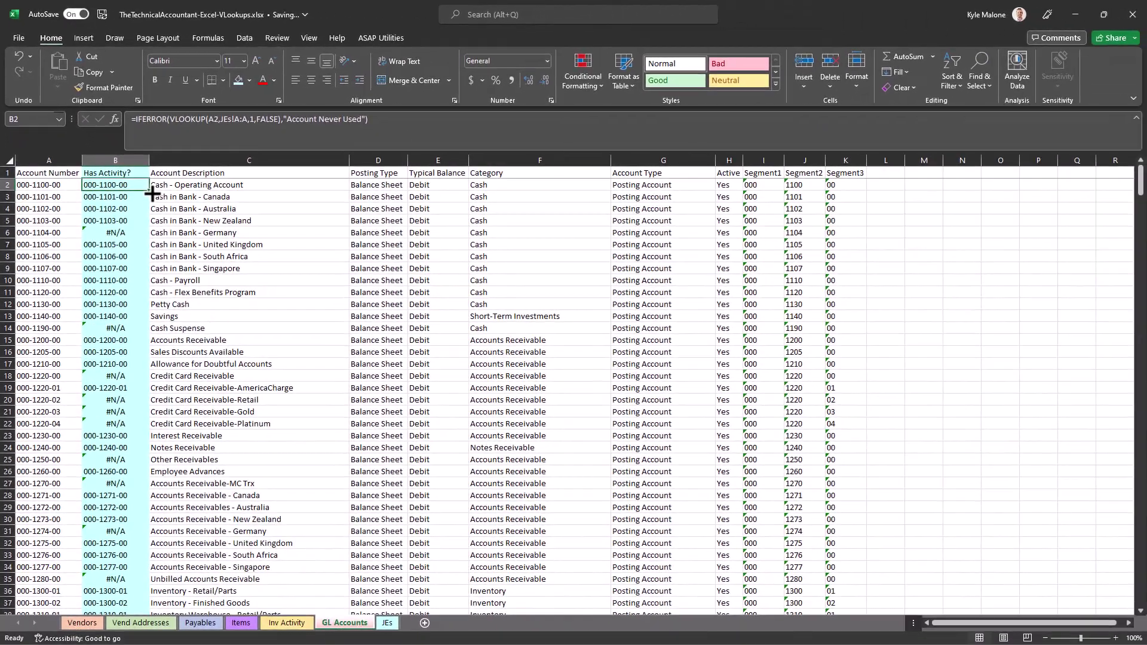
pyautogui.doubleClick(149, 191)
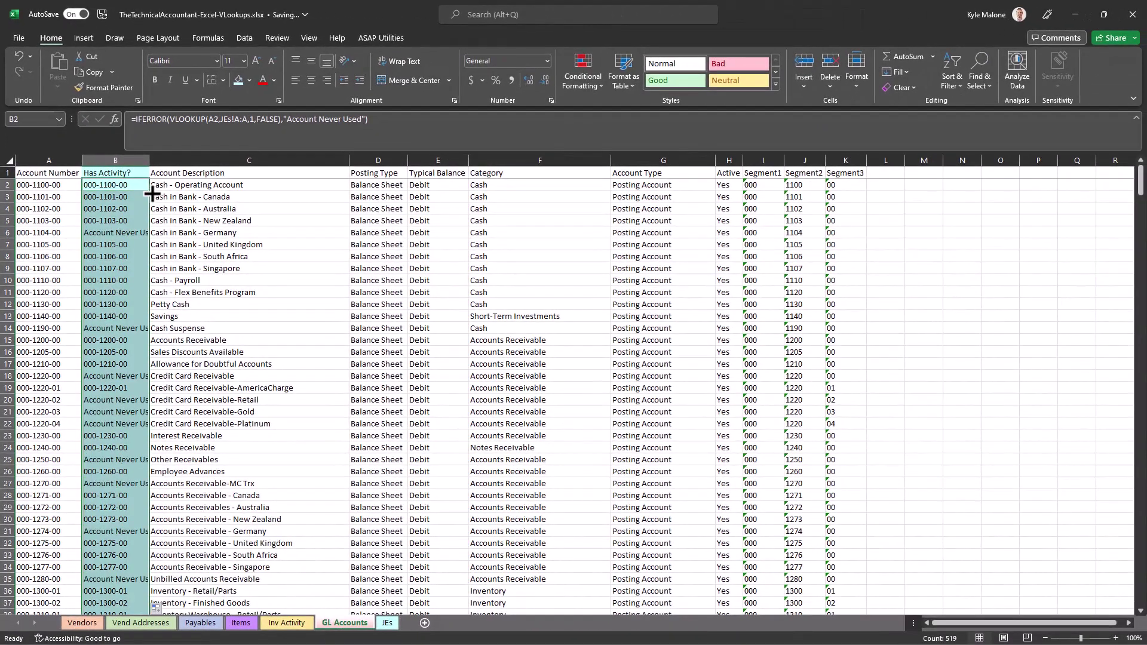
pyautogui.click(115, 257)
pyautogui.doubleClick(149, 161)
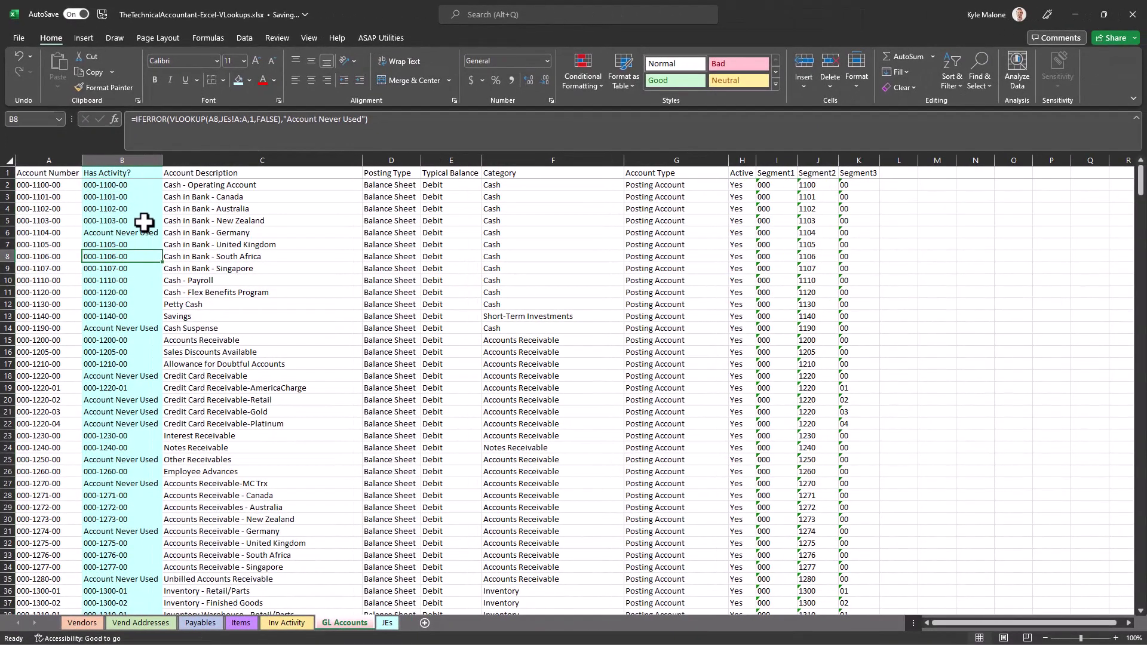
pyautogui.click(139, 231)
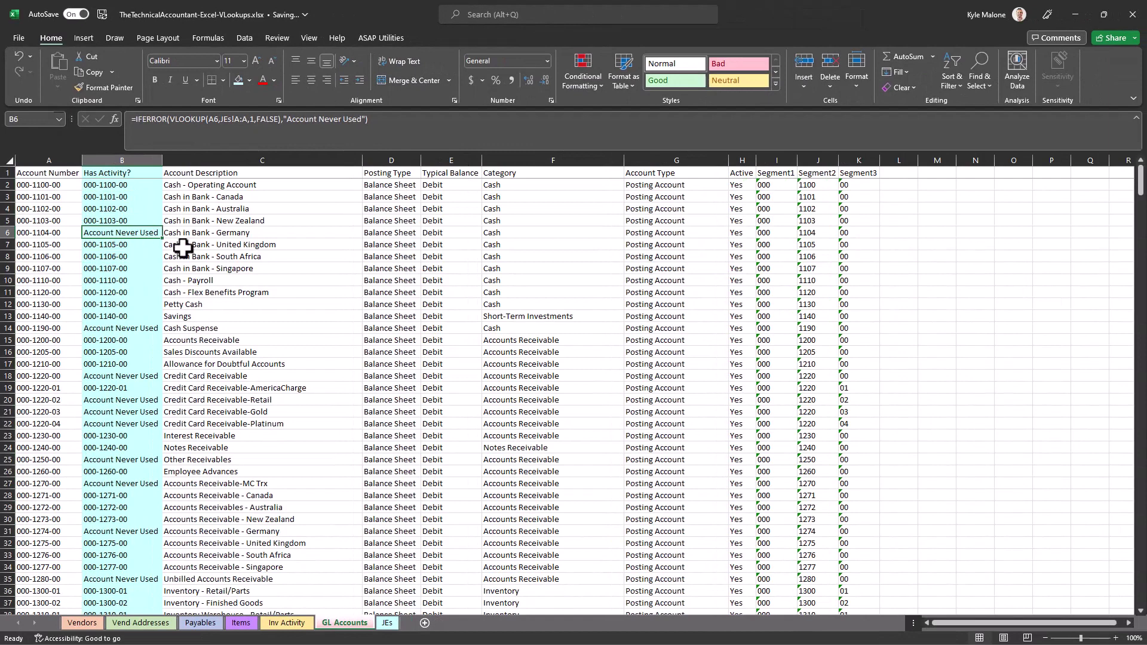
# - Switch to Payables and select cell I2 under Address 1 for the address lookup
pyautogui.click(217, 622)
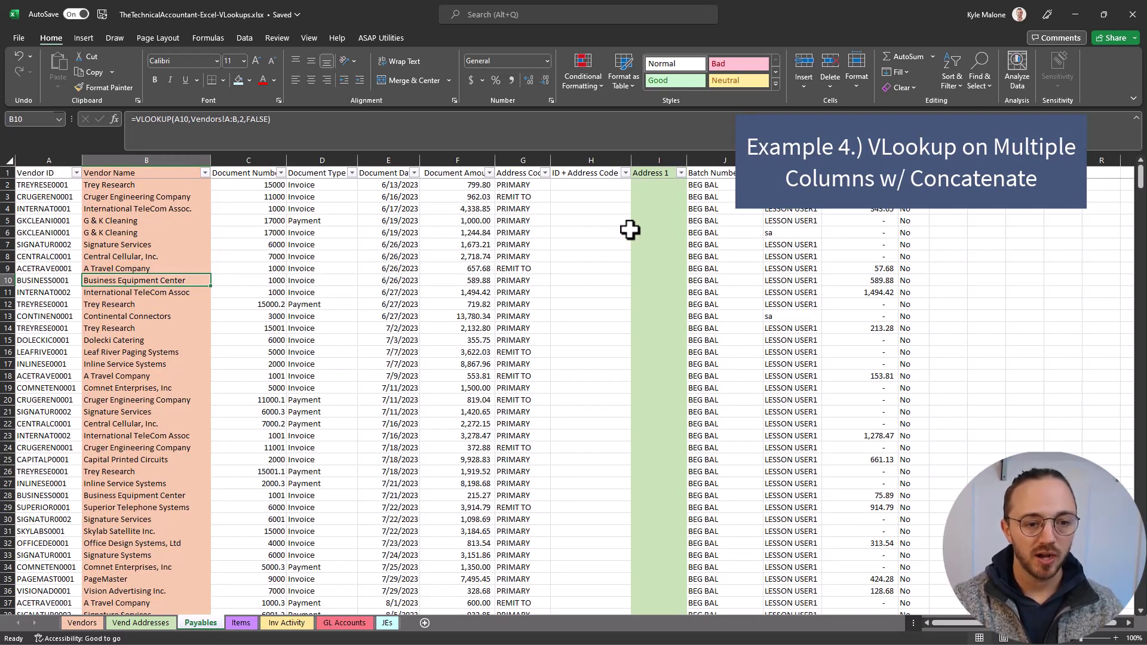
pyautogui.click(669, 157)
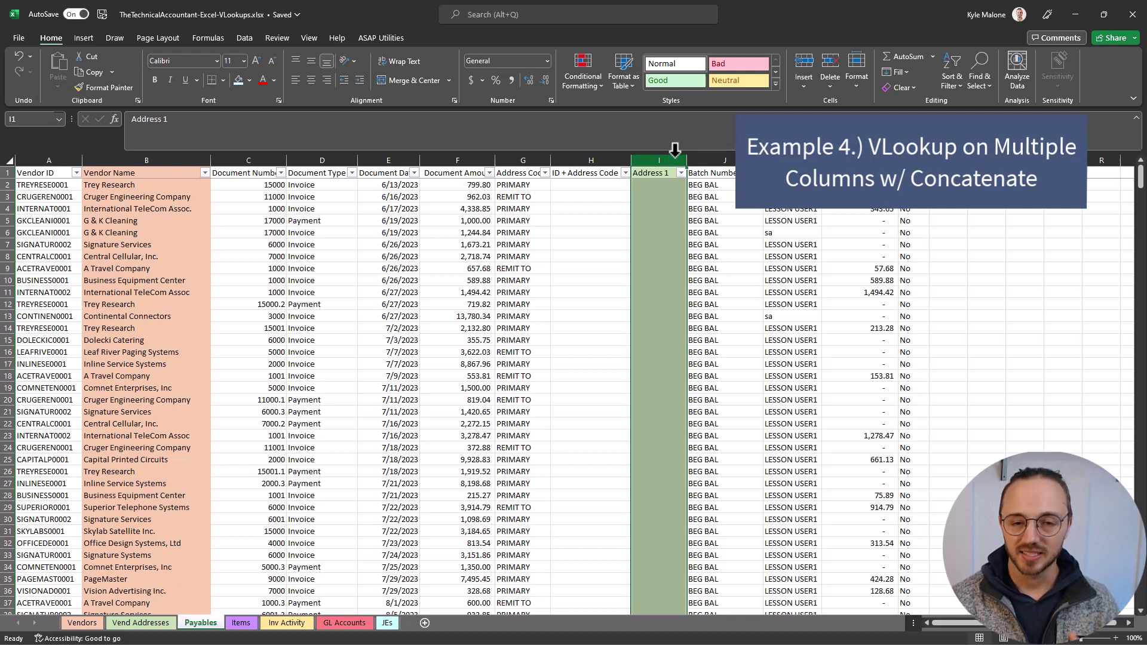
pyautogui.hotkey('ctrl', 'Home')
pyautogui.click(644, 186)
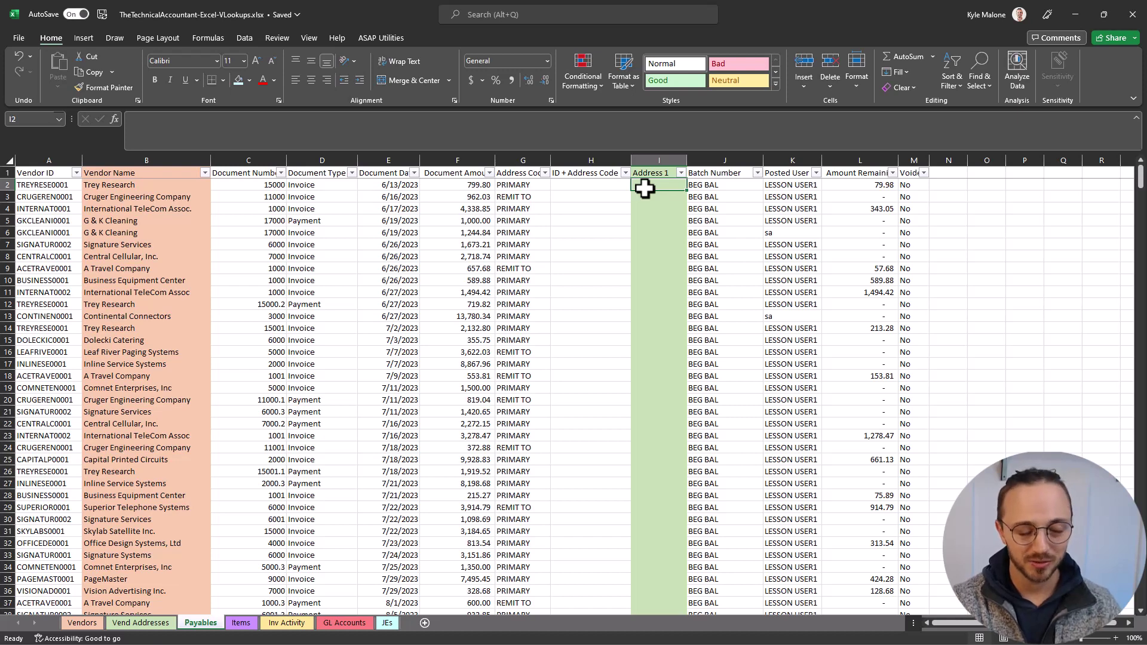
# - On Vend Addresses, autofit column C and review its =CONCAT(A2,B2) keys like ACETRAVE0001PRIMARY
pyautogui.click(141, 623)
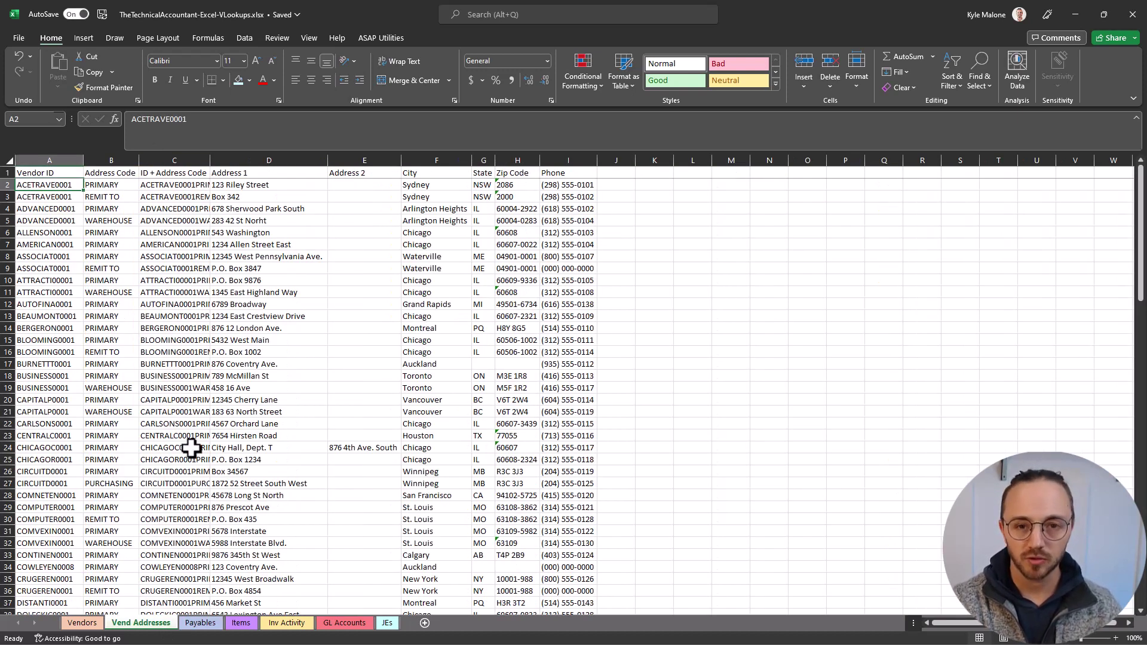
pyautogui.click(42, 196)
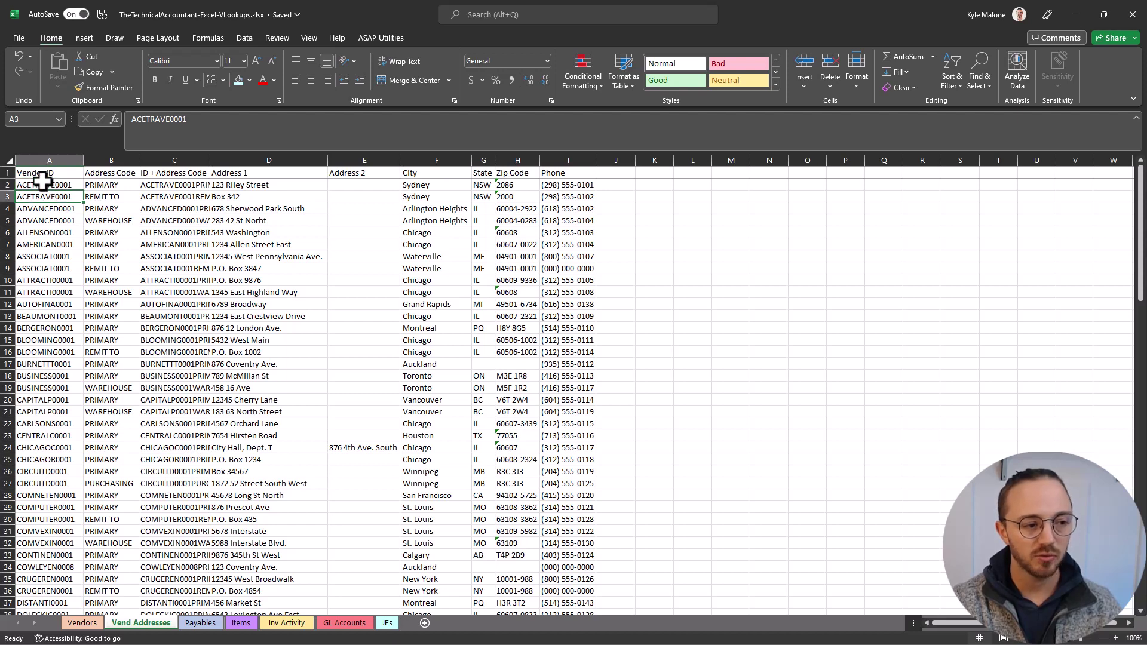
pyautogui.click(96, 196)
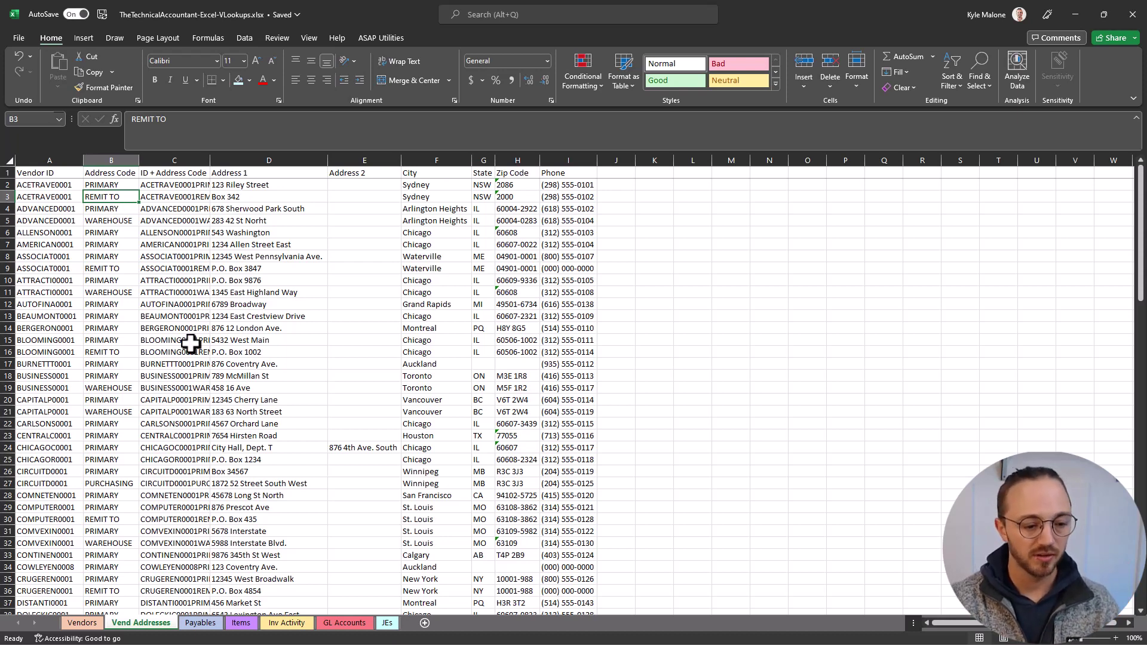
pyautogui.doubleClick(210, 160)
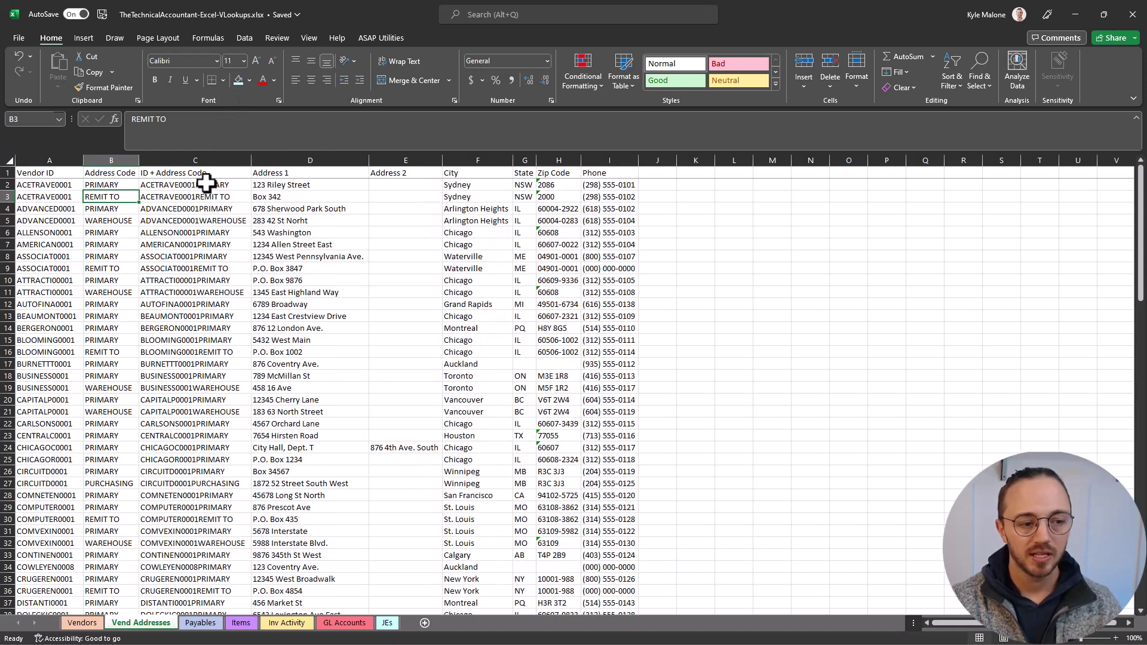
pyautogui.click(206, 184)
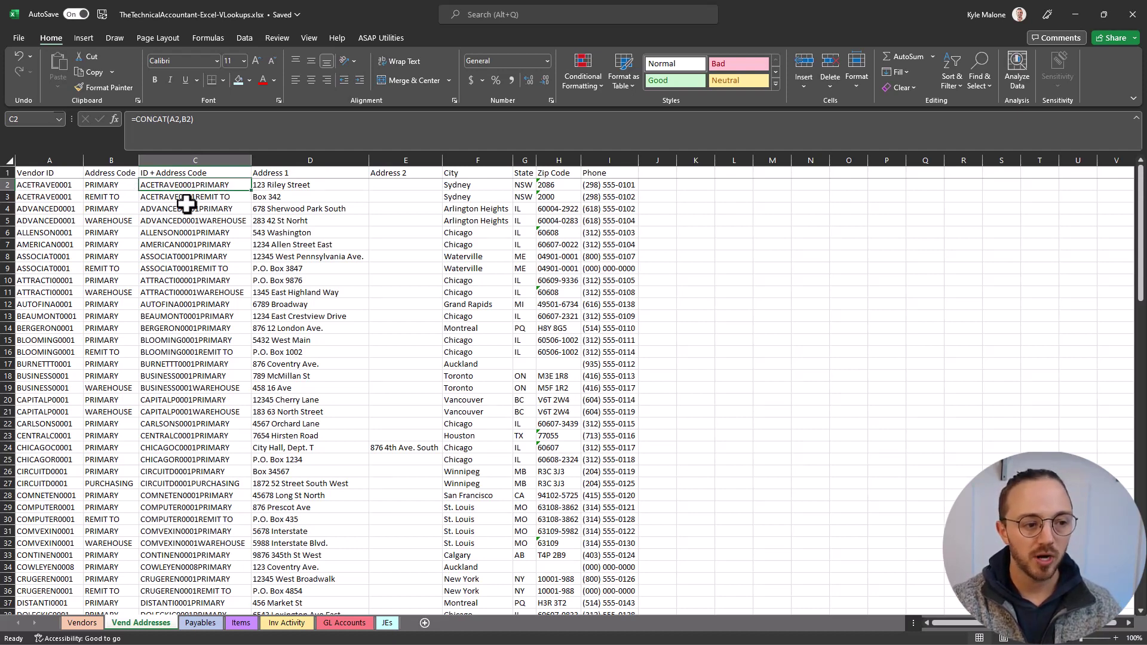
pyautogui.click(185, 198)
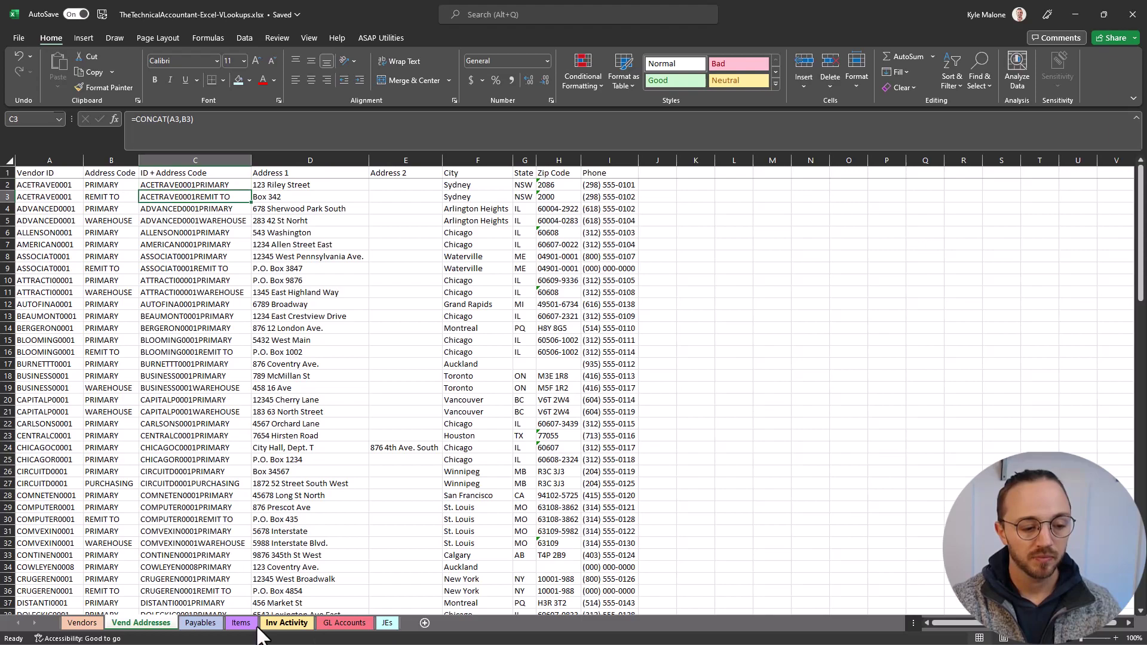
# - Enter =CONCAT(A2,G2) in Payables cell H2 to join vendor ID and address code
pyautogui.click(200, 623)
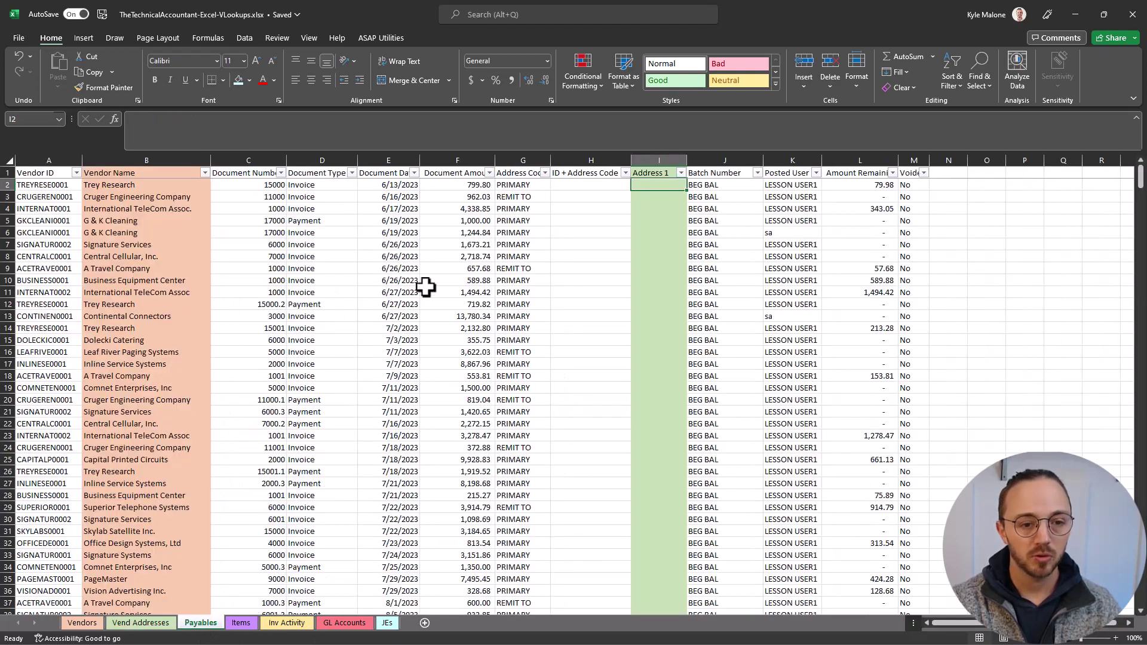
pyautogui.click(583, 187)
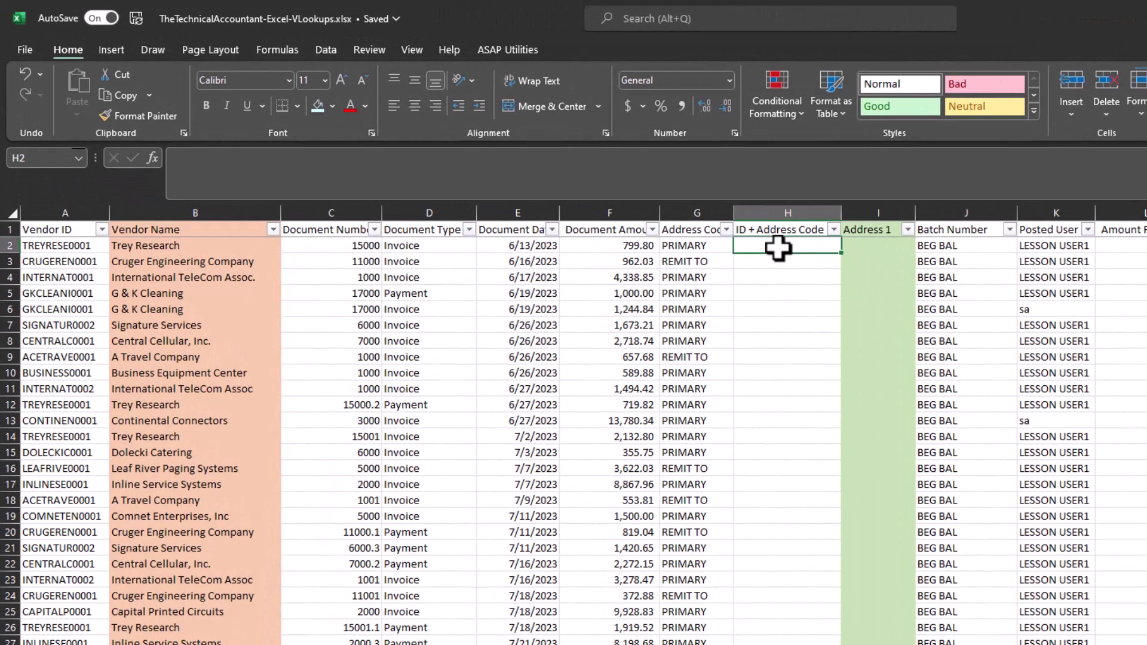
pyautogui.write('=vlo')
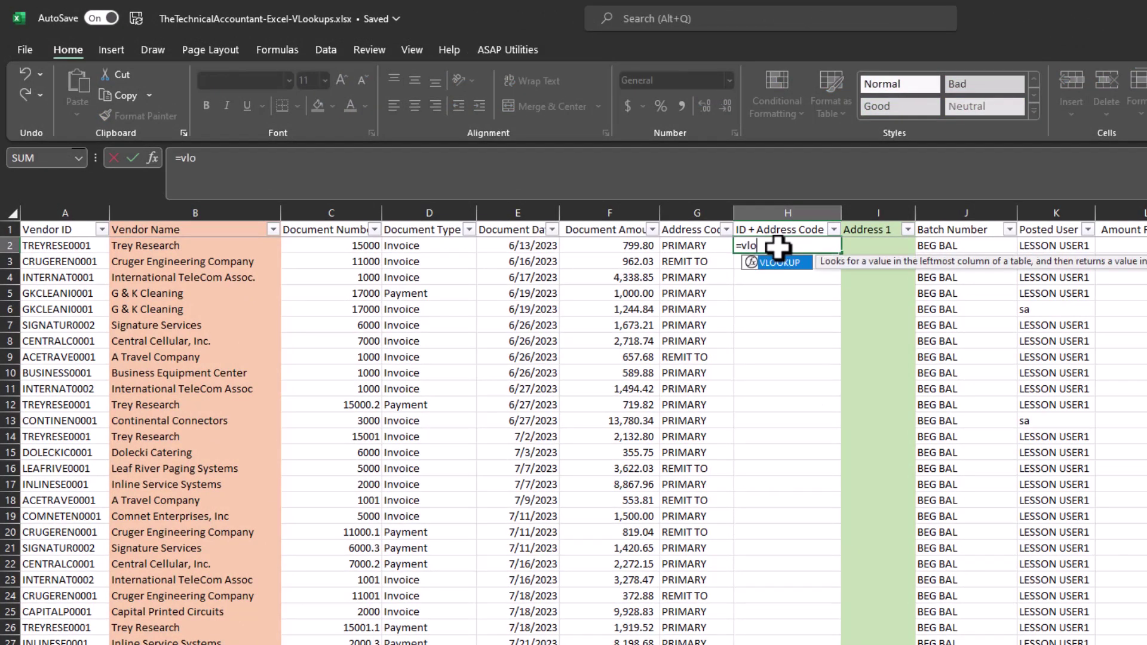
pyautogui.press('BackSpace')
pyautogui.press('BackSpace')
pyautogui.press('BackSpace')
pyautogui.write('con')
pyautogui.press('Tab')
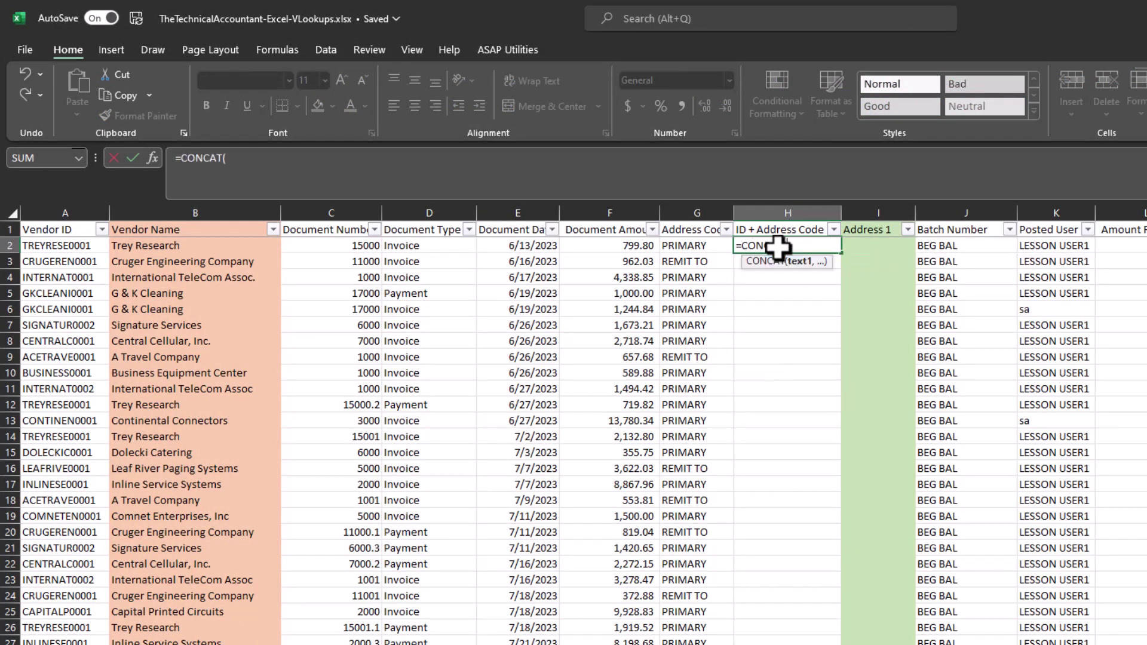
pyautogui.click(72, 245)
pyautogui.write(',')
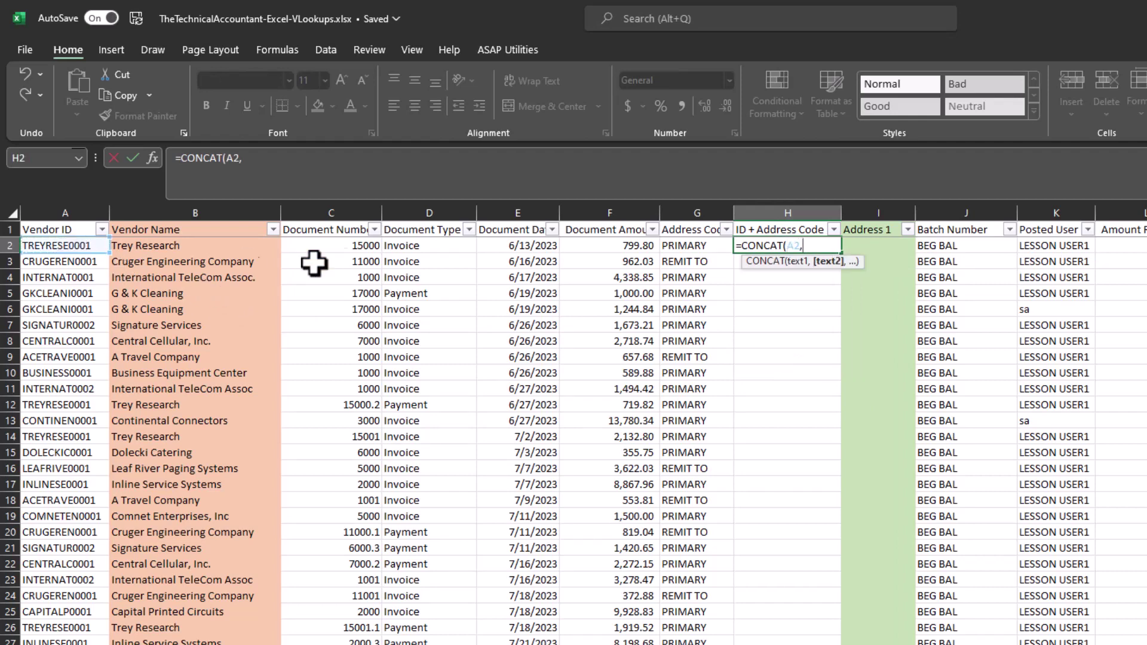
pyautogui.click(691, 245)
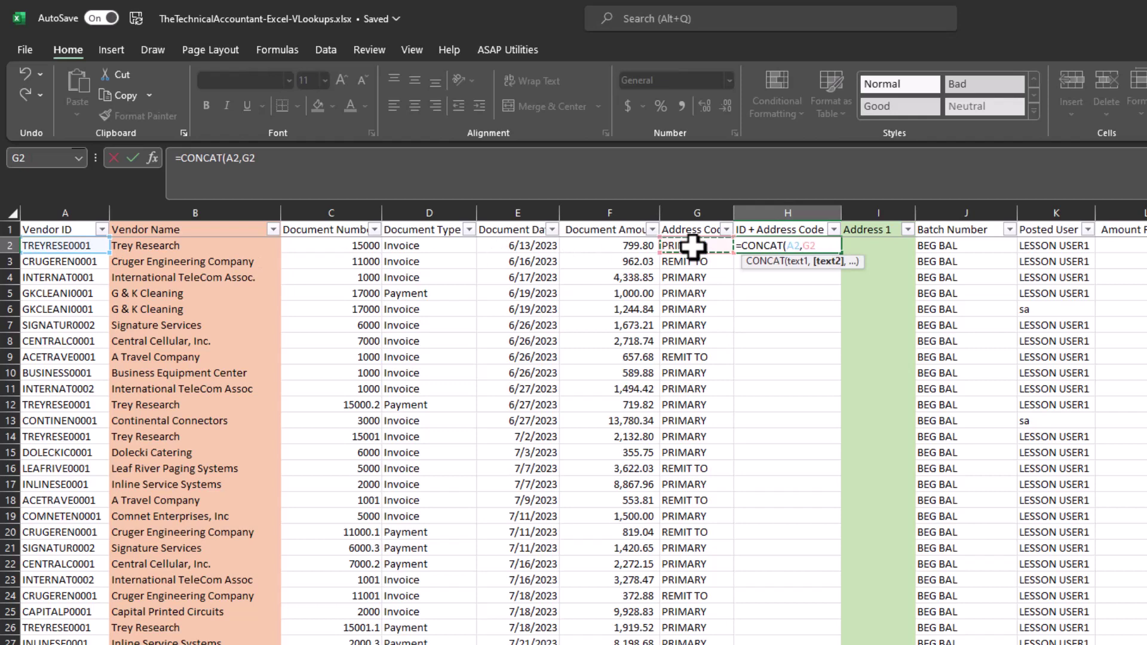
pyautogui.write(')')
pyautogui.press('Return')
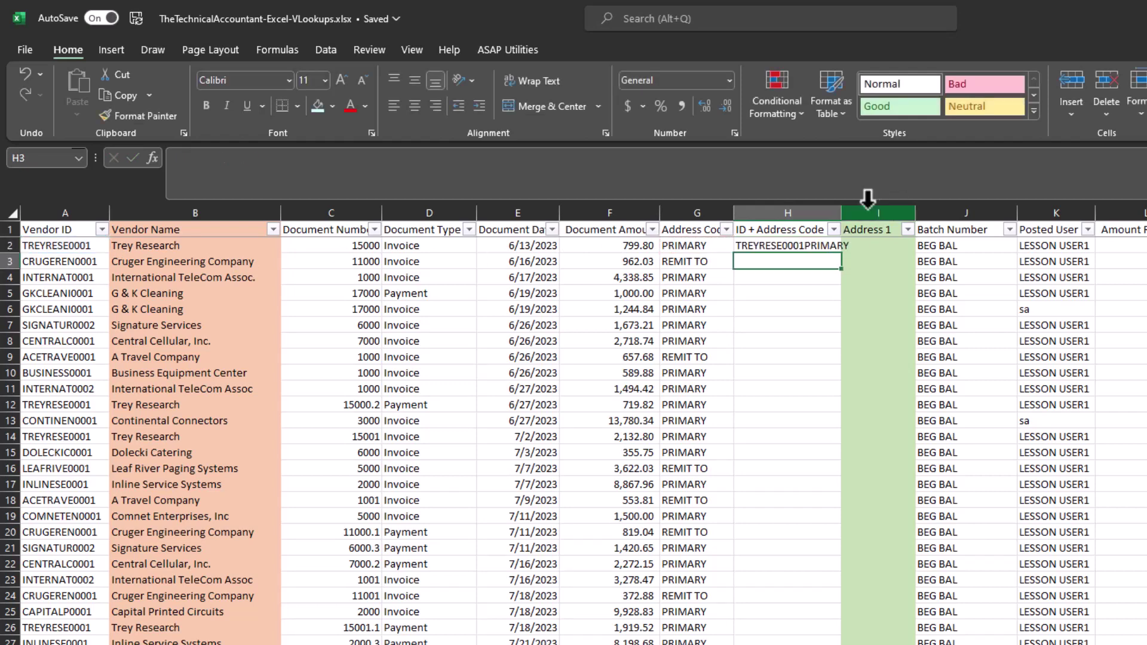
# - Autofit column H and fill the CONCAT key formula down the whole column
pyautogui.doubleClick(842, 214)
pyautogui.click(815, 245)
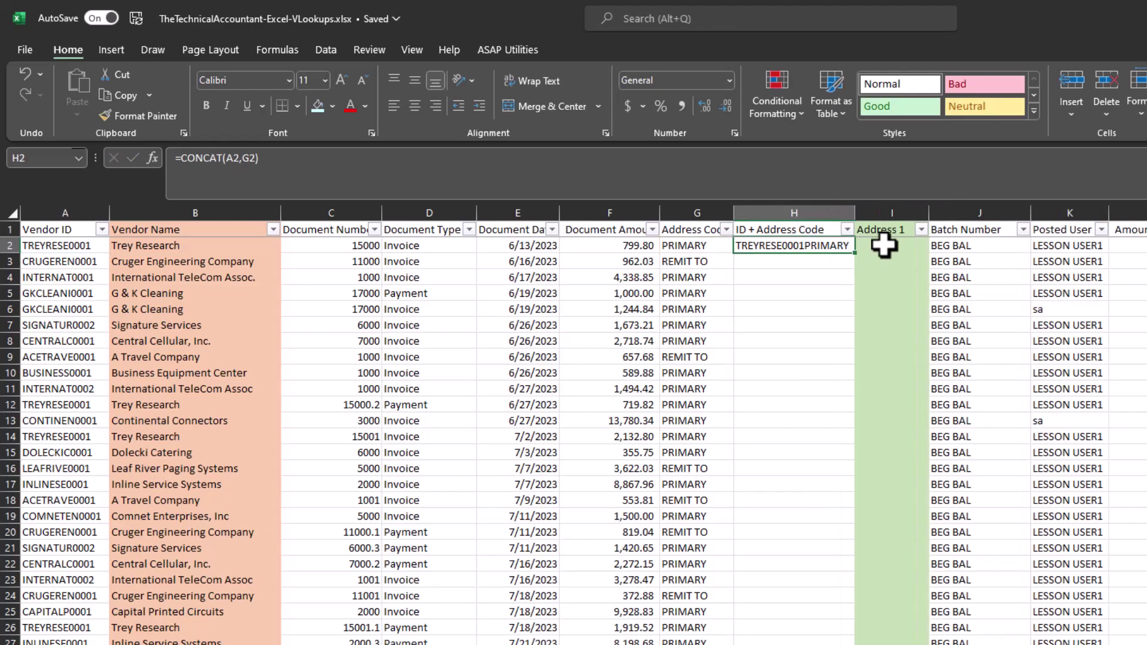
pyautogui.doubleClick(855, 253)
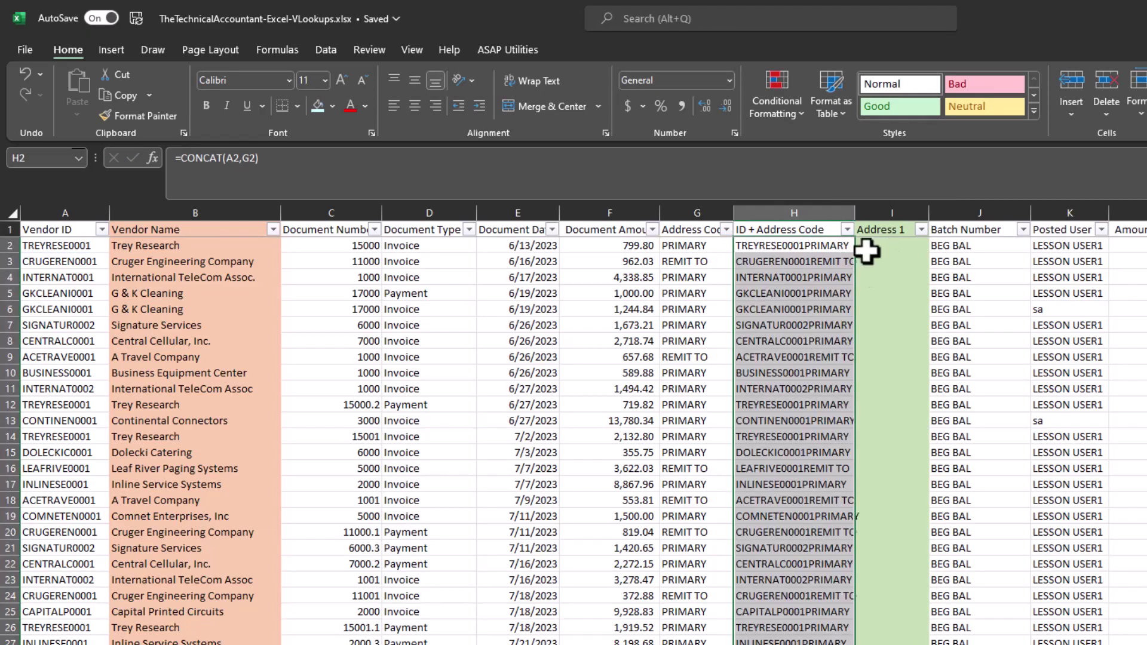
pyautogui.click(884, 246)
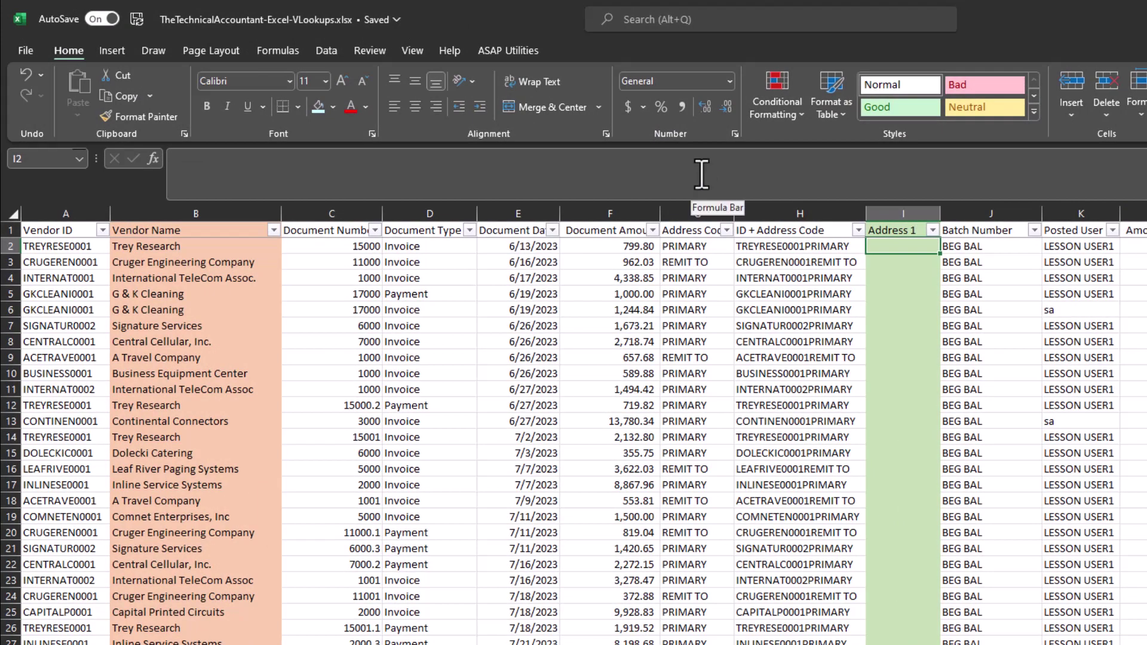
# - Start a VLOOKUP in I2 with H2 as the lookup value
pyautogui.click(609, 159)
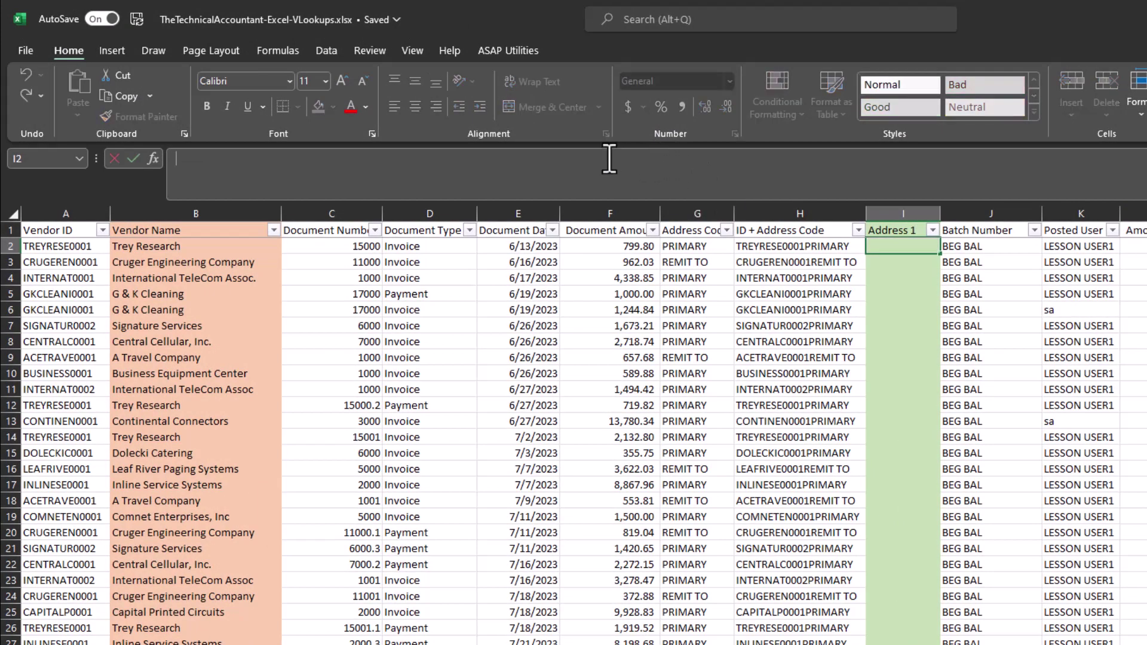
pyautogui.write('=vlo')
pyautogui.press('Tab')
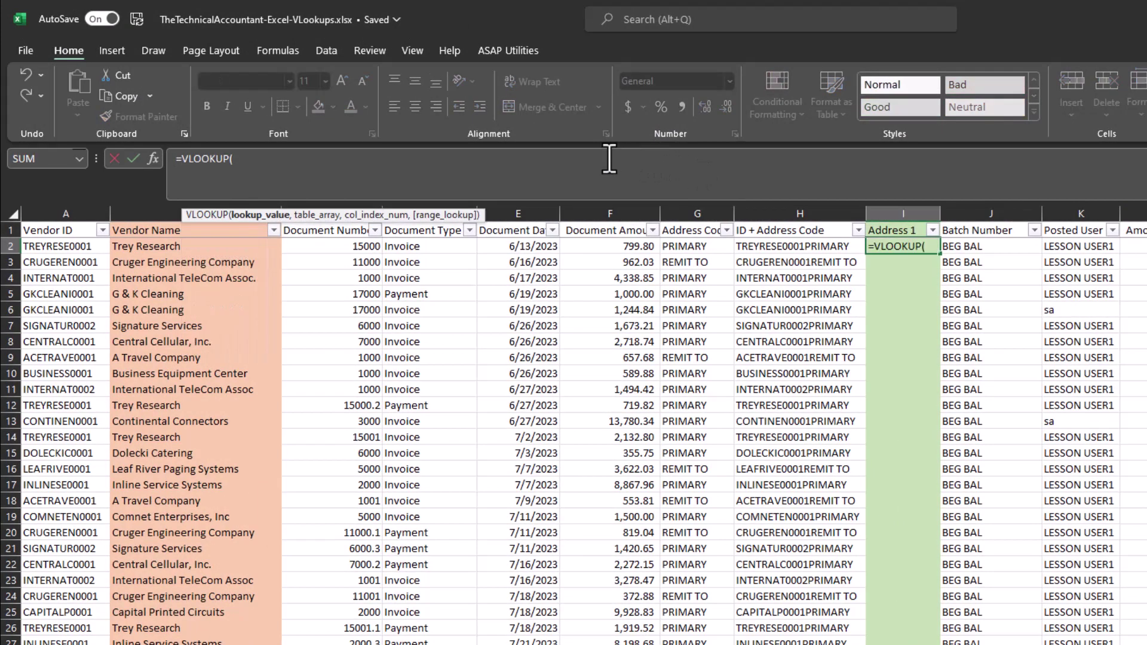
pyautogui.click(815, 248)
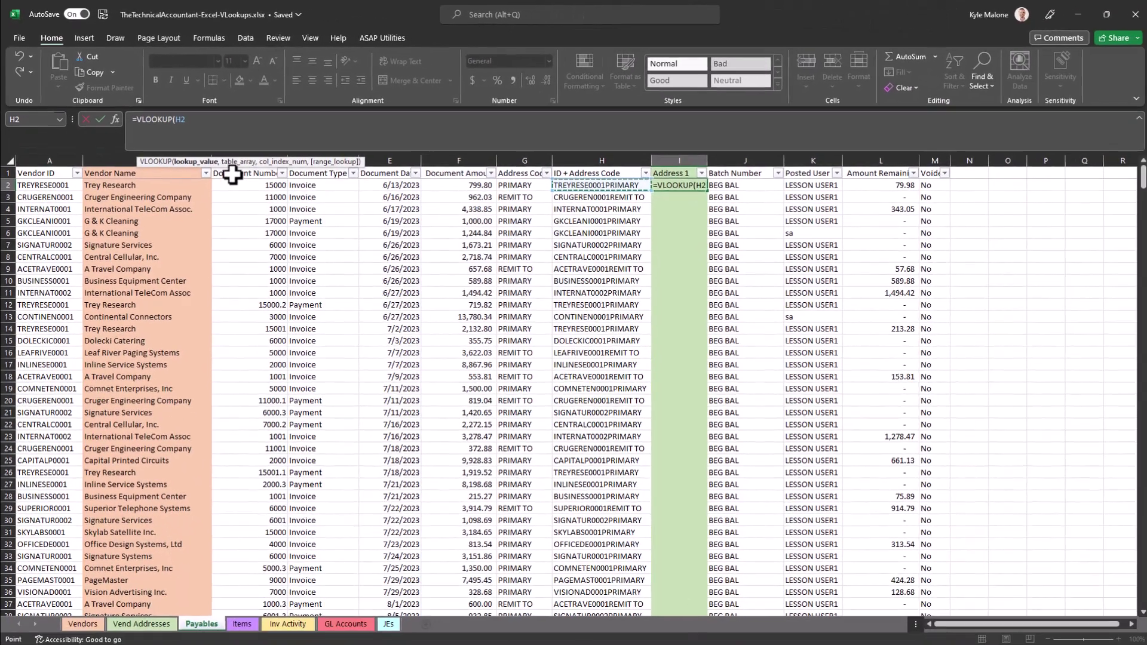
pyautogui.write(',')
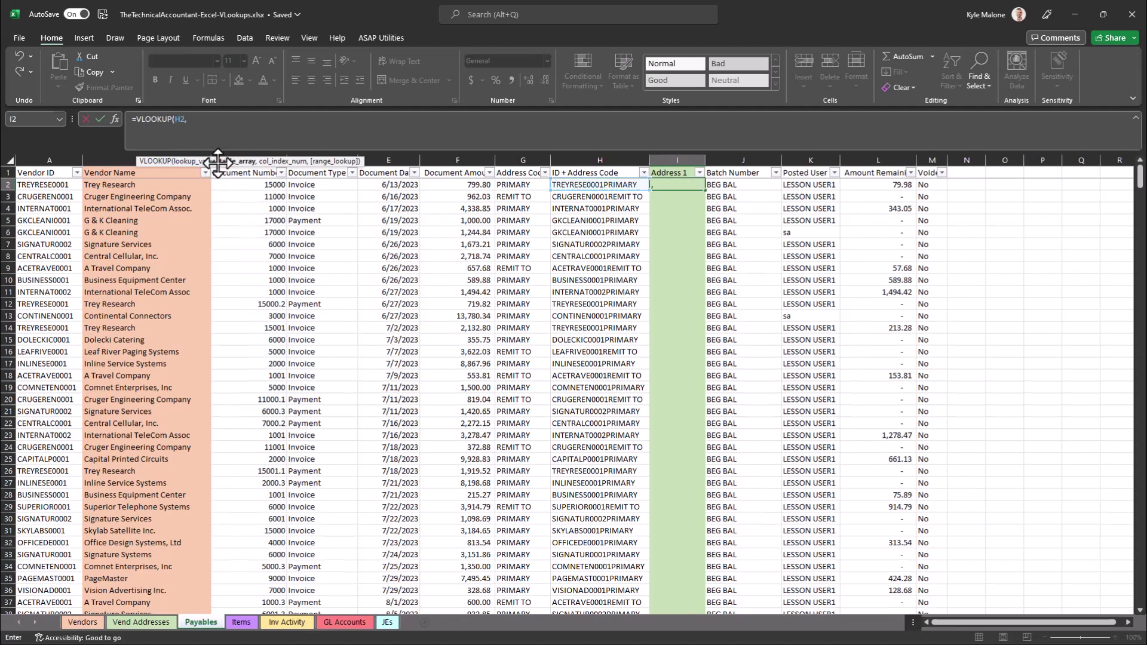
# - Finish the VLOOKUP with 'Vend Addresses'!C:D, column 2 and FALSE, returning P.O. Box 5678
pyautogui.click(146, 627)
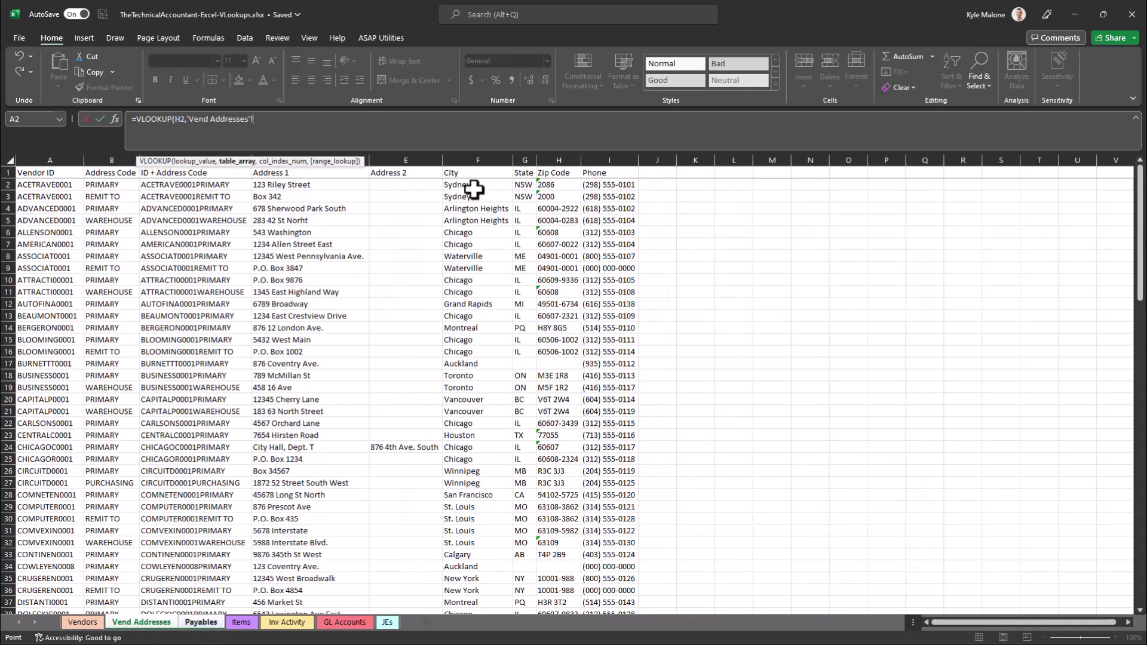
pyautogui.click(207, 159)
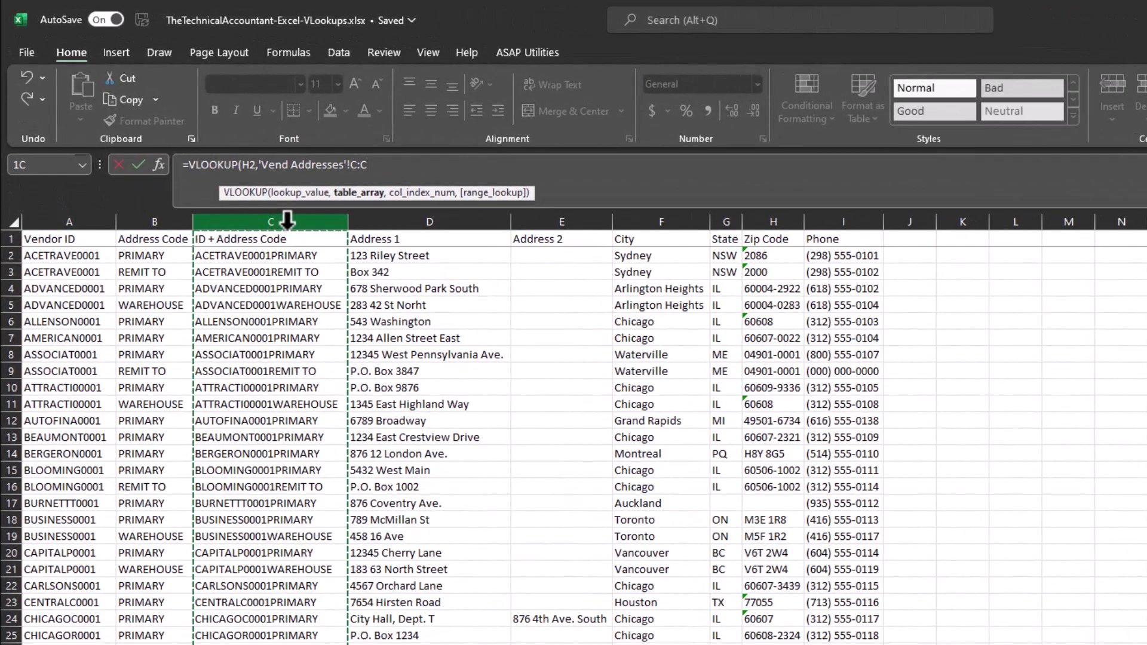
pyautogui.moveTo(287, 219); pyautogui.dragTo(373, 224)
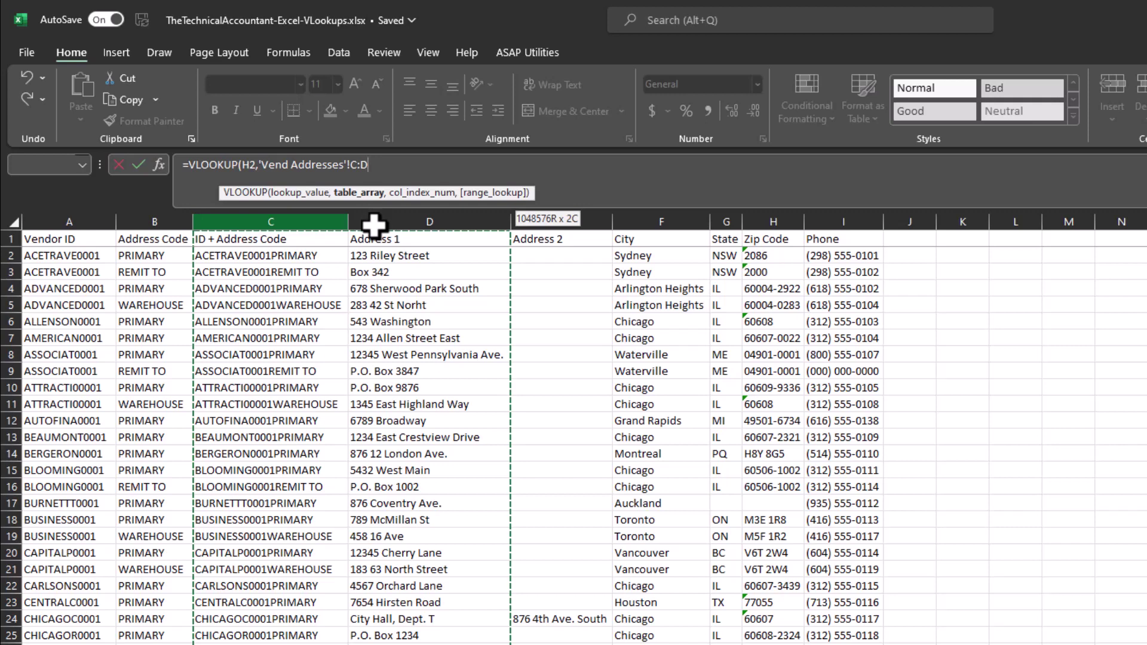
pyautogui.moveTo(374, 225); pyautogui.dragTo(374, 225)
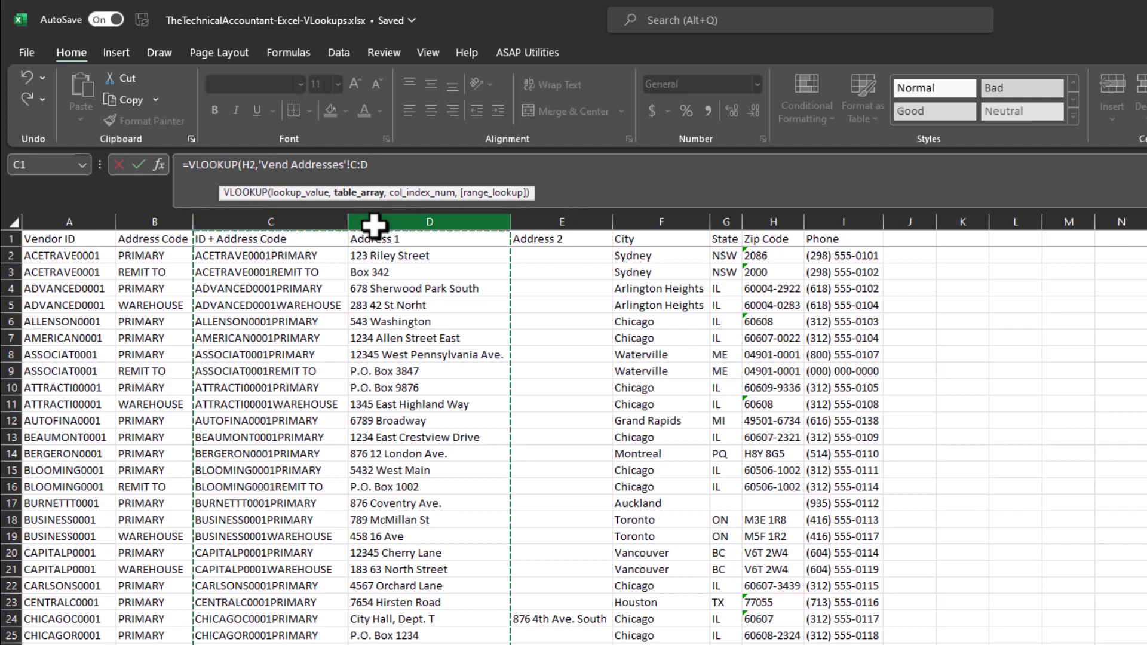
pyautogui.write(',')
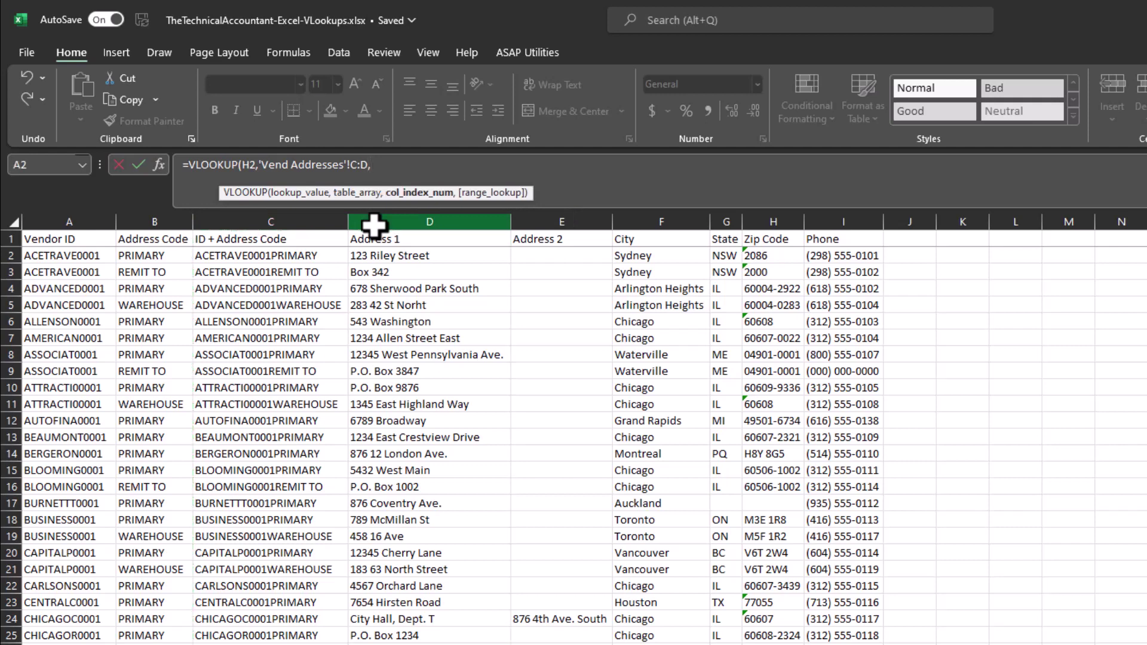
pyautogui.write('2,')
pyautogui.press('Down')
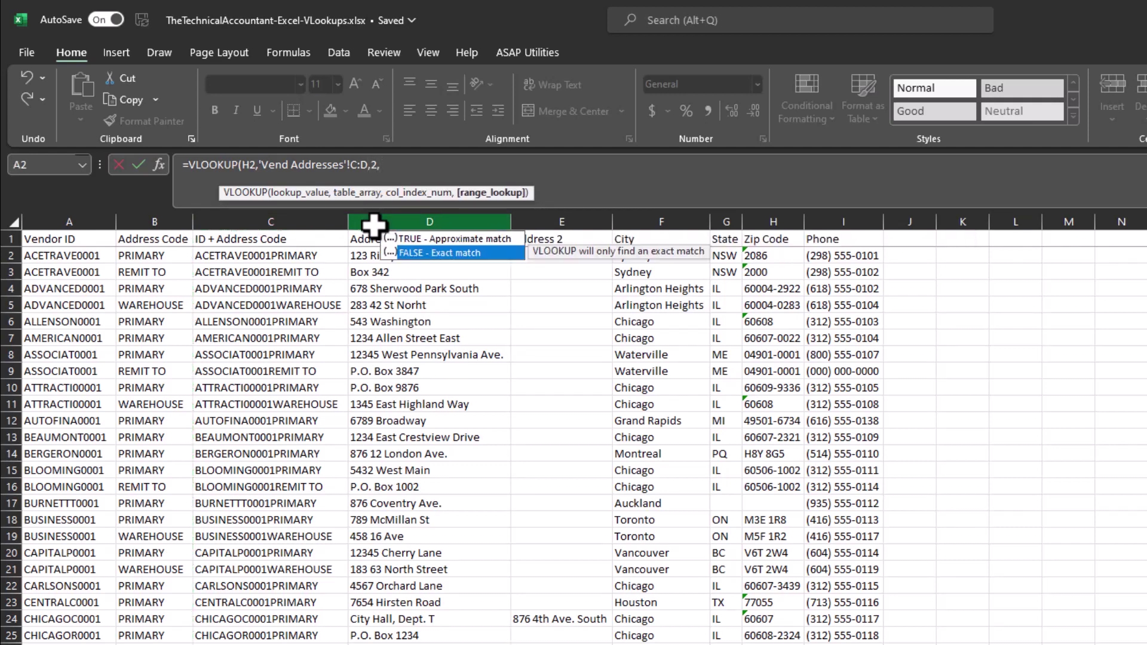
pyautogui.press('Tab')
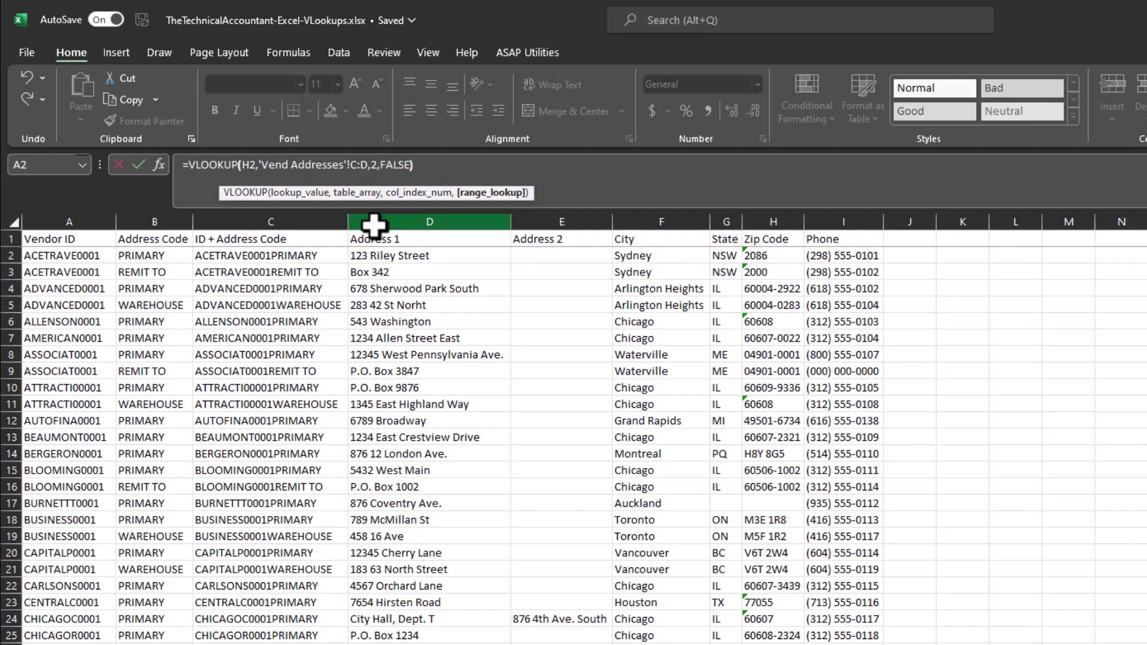
pyautogui.write(')')
pyautogui.press('Return')
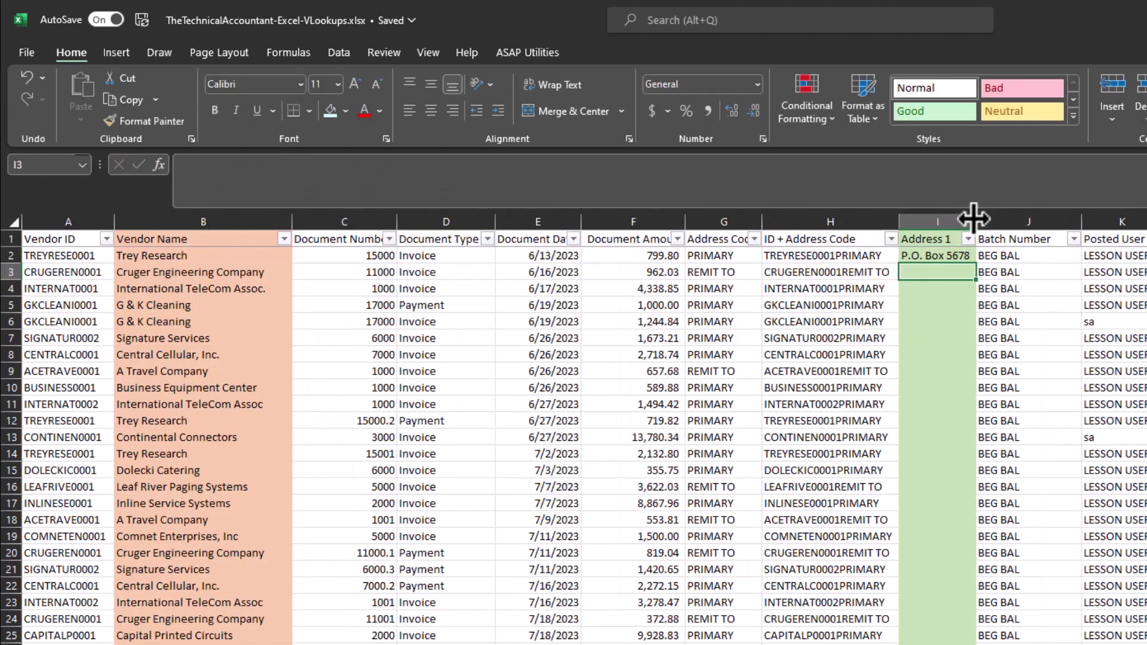
# - Fill the Address 1 VLOOKUP down column I and autofit the column
pyautogui.click(960, 259)
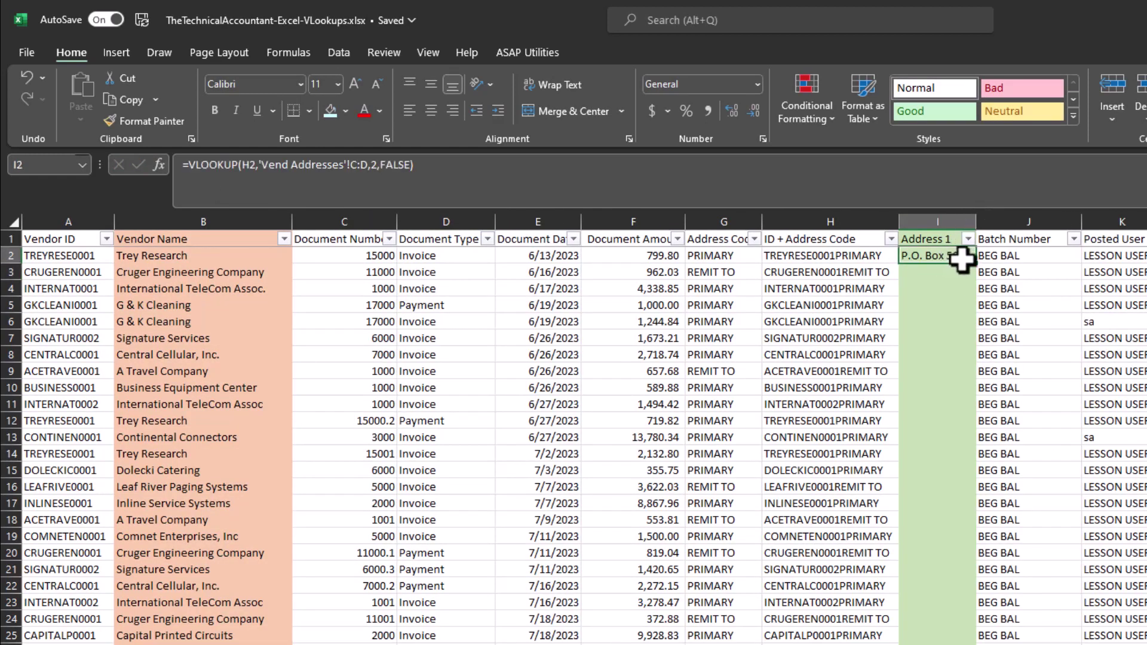
pyautogui.doubleClick(963, 260)
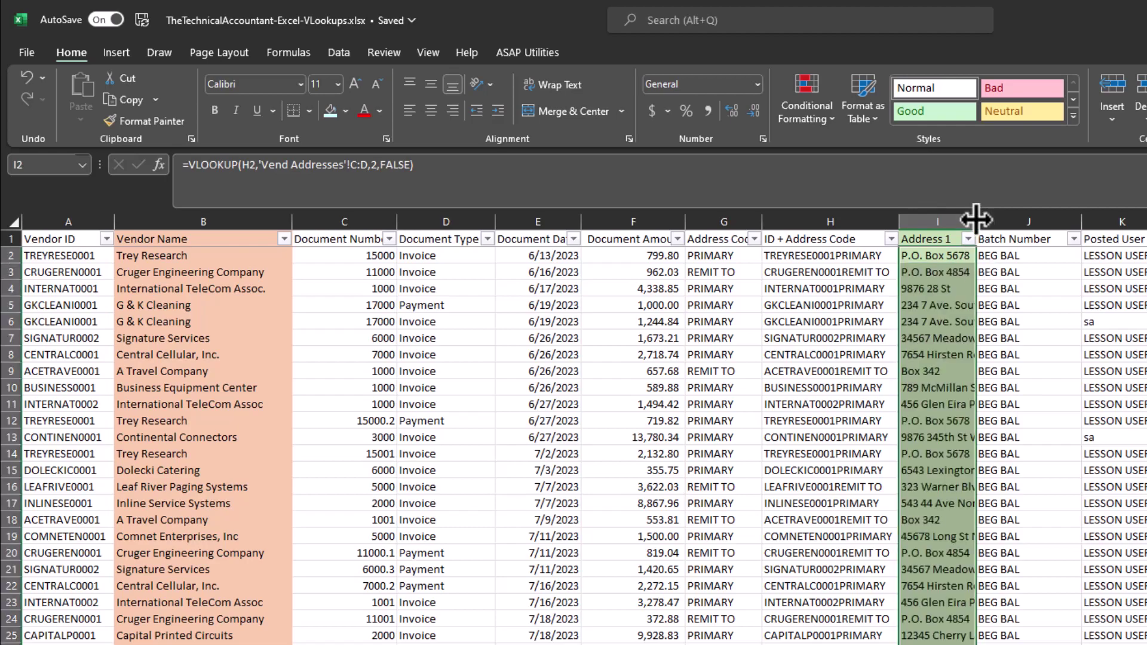
pyautogui.doubleClick(975, 219)
pyautogui.click(783, 262)
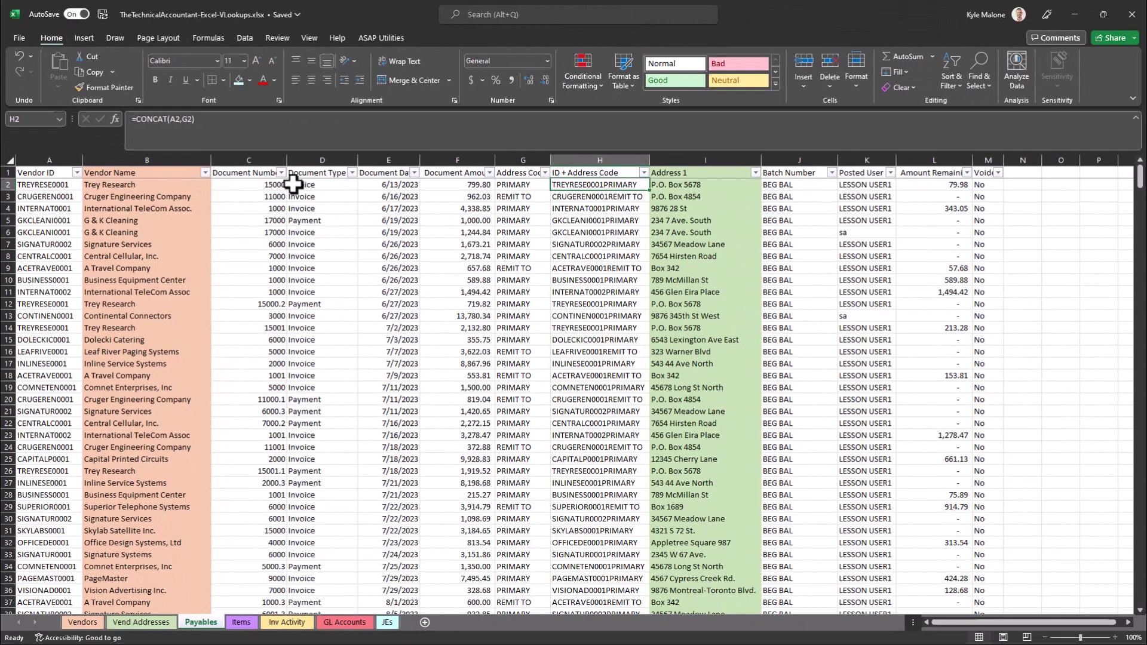
pyautogui.click(523, 185)
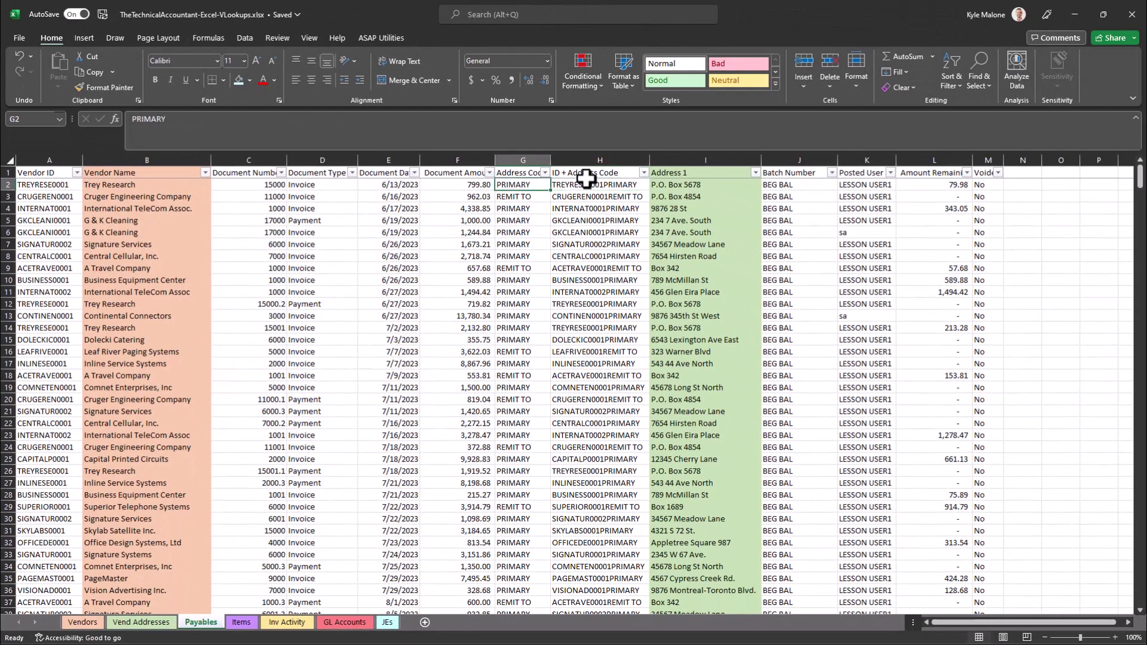
# - Verify the TREYRESE0001 Address 1 on Vend Addresses matches the Payables lookup in I2
pyautogui.click(141, 622)
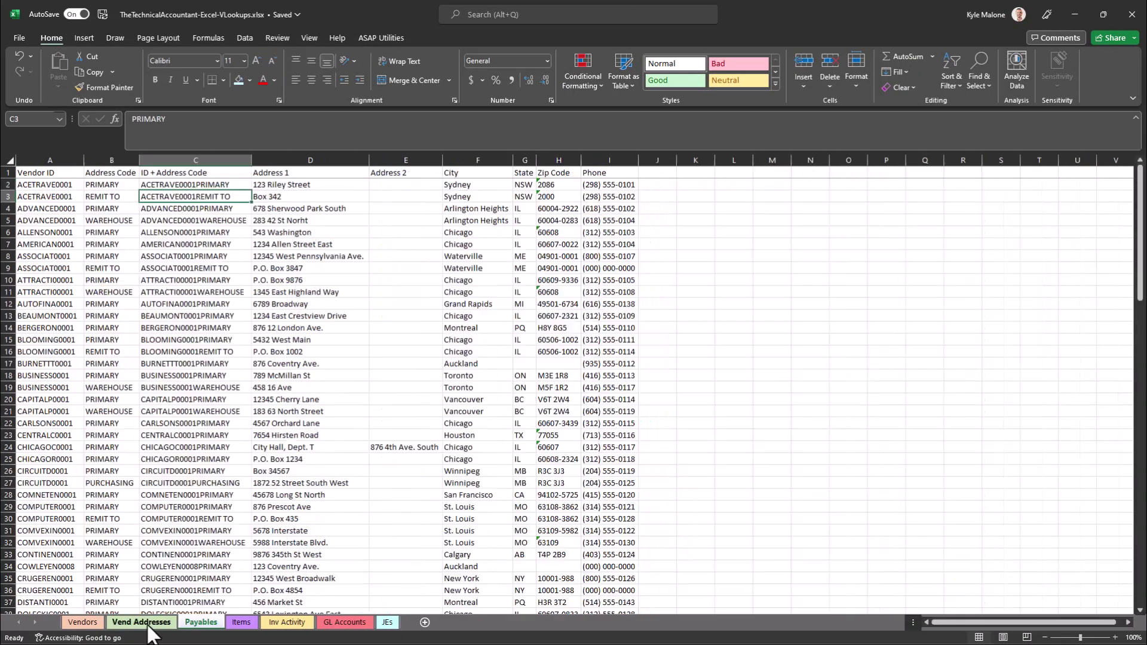
pyautogui.click(92, 392)
pyautogui.scroll(-20, 92, 392)
pyautogui.scroll(20, 84, 367)
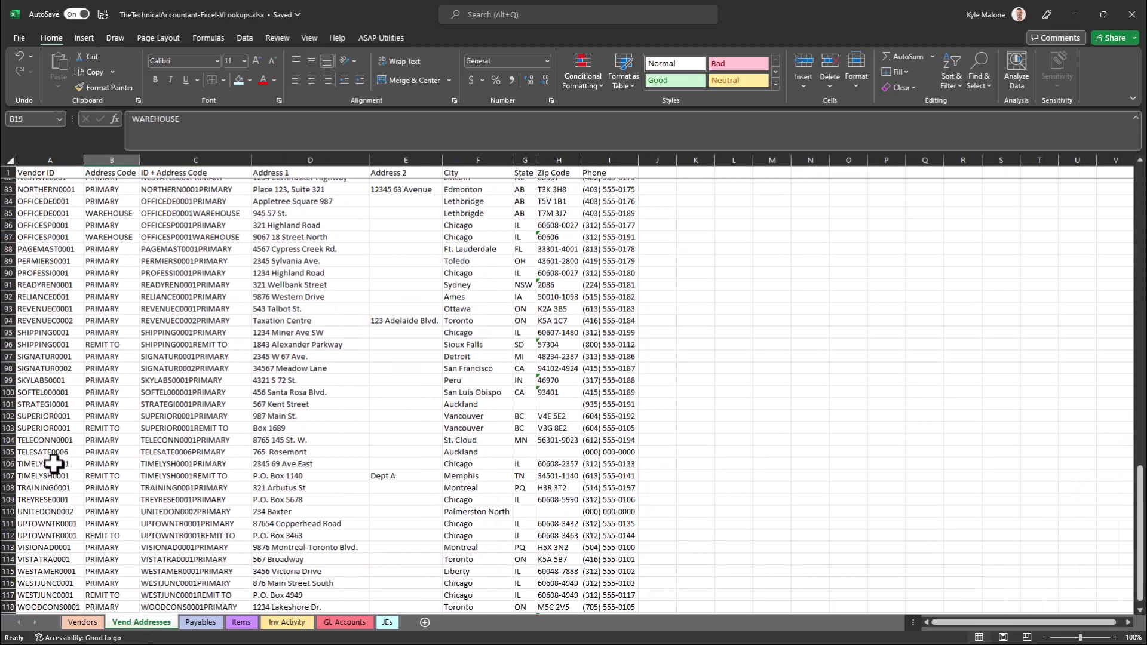
pyautogui.click(51, 499)
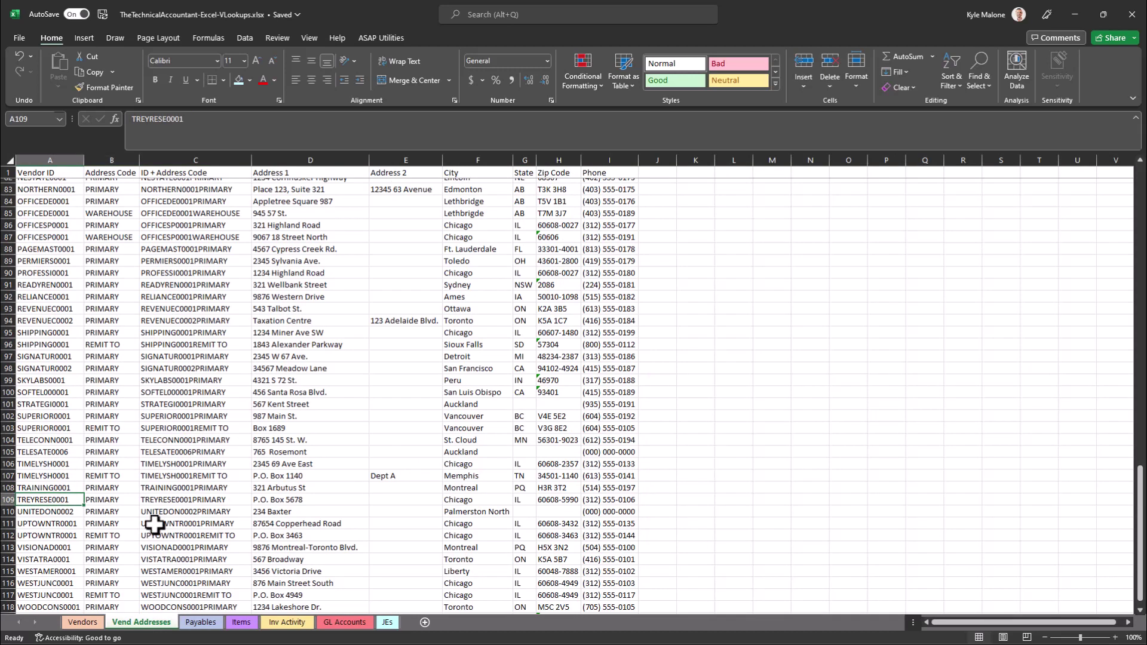
pyautogui.press('Right')
pyautogui.press('Right')
pyautogui.press('Right')
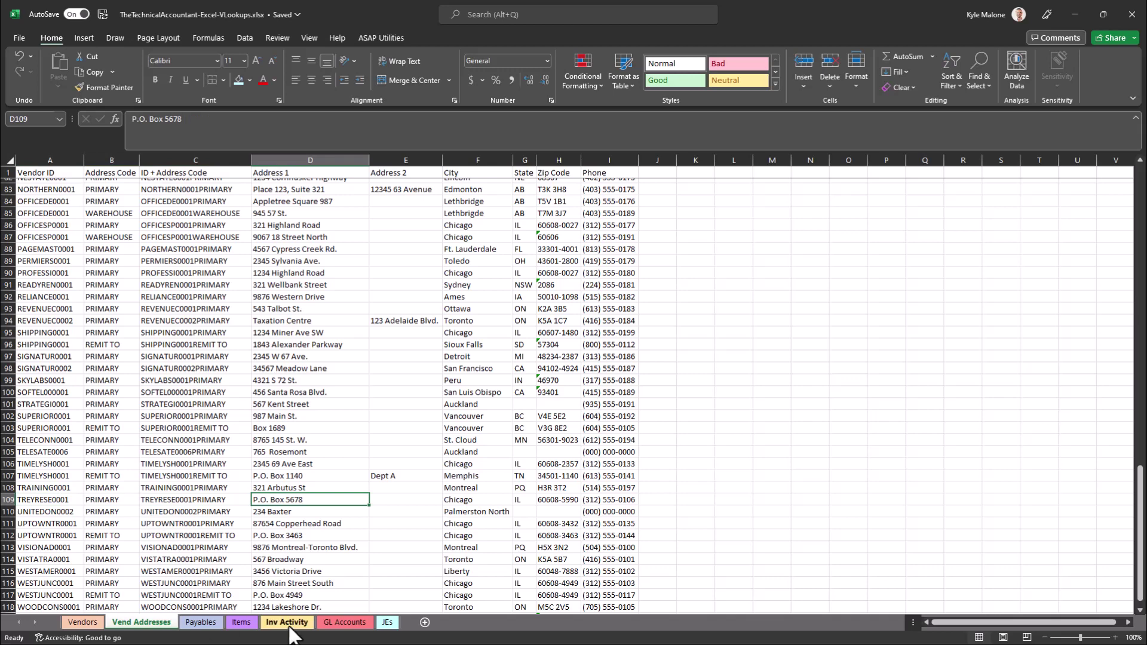
pyautogui.click(201, 622)
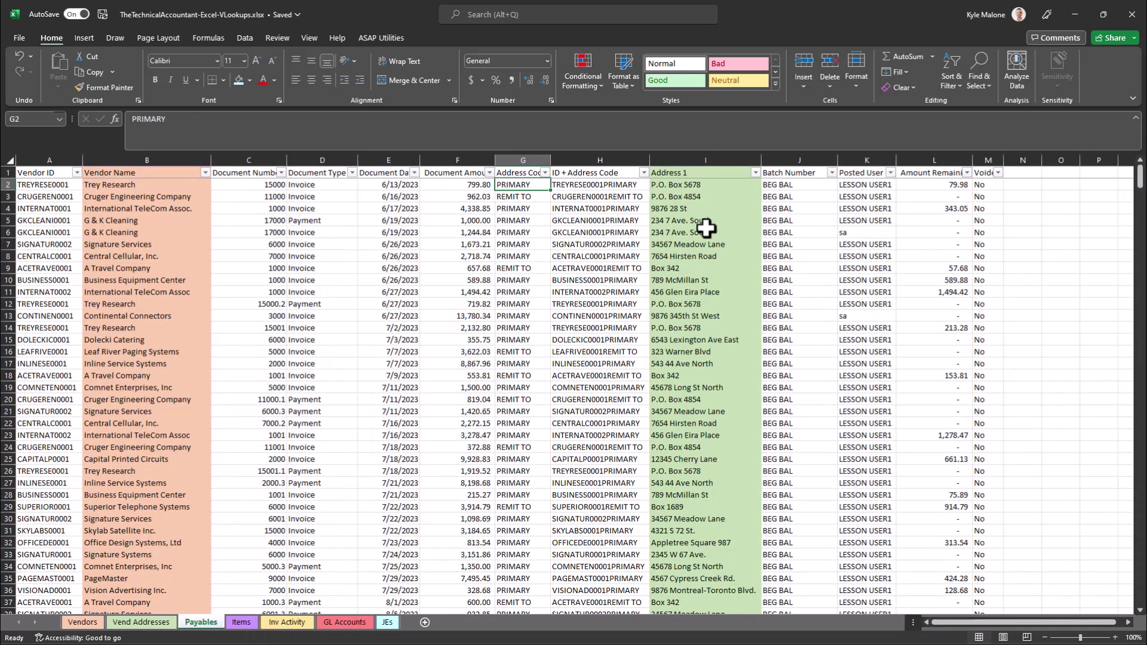
pyautogui.click(685, 186)
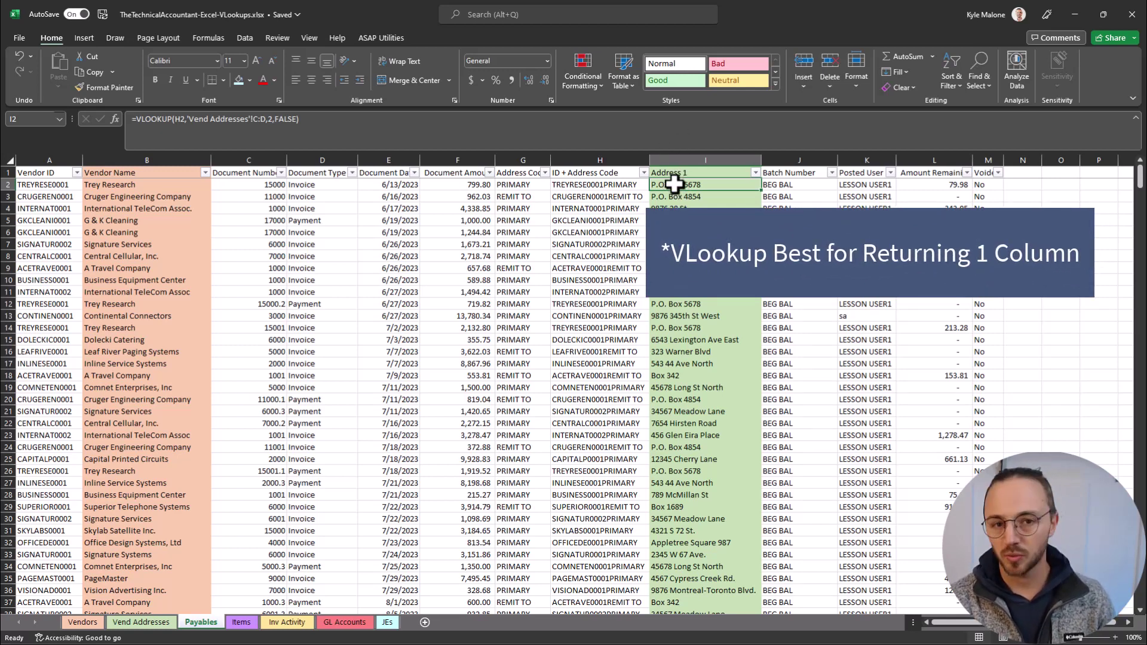
# - Insert a new column before Batch Number and title it 'Address 2'
pyautogui.click(781, 154)
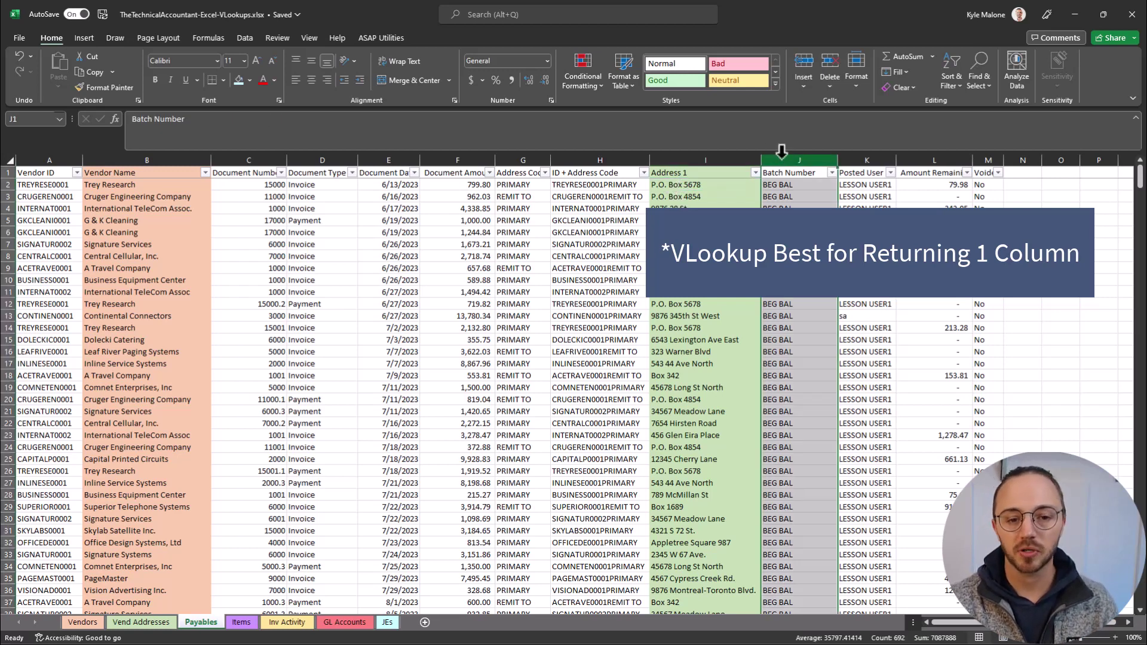
pyautogui.rightClick(782, 153)
pyautogui.click(806, 257)
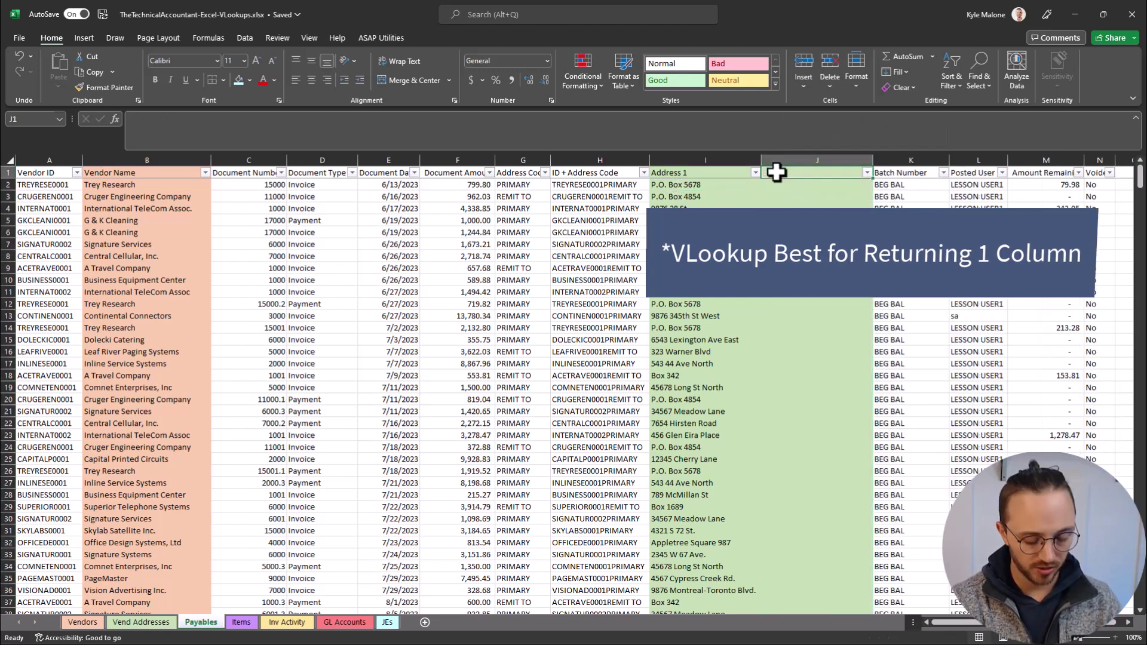
pyautogui.write('Address 2')
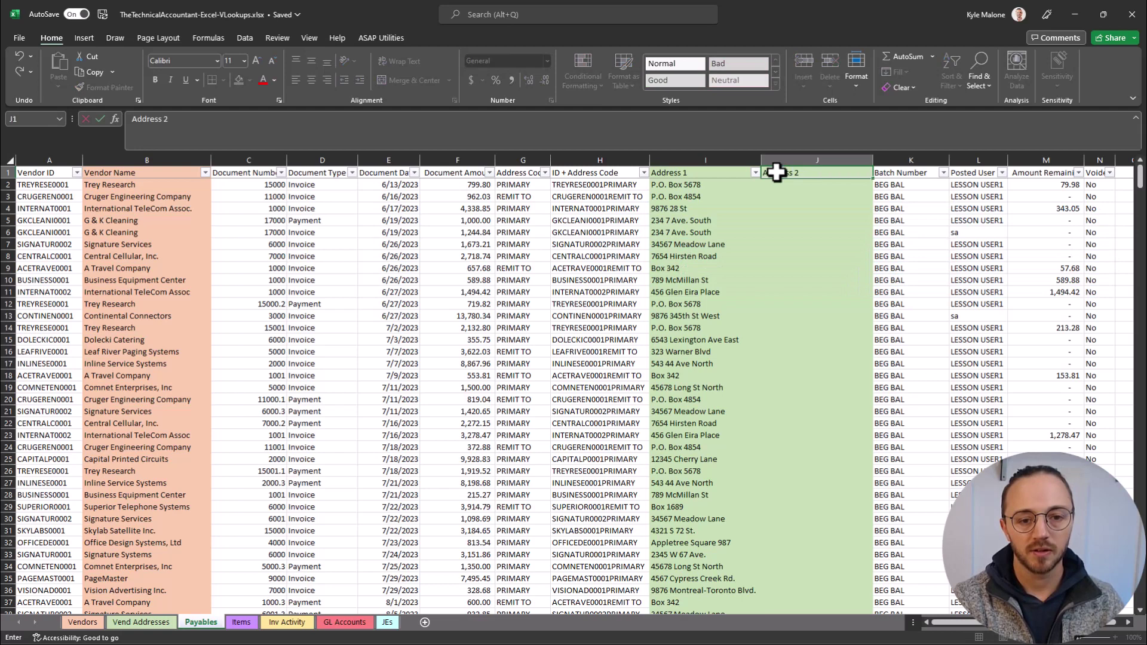
pyautogui.press('Return')
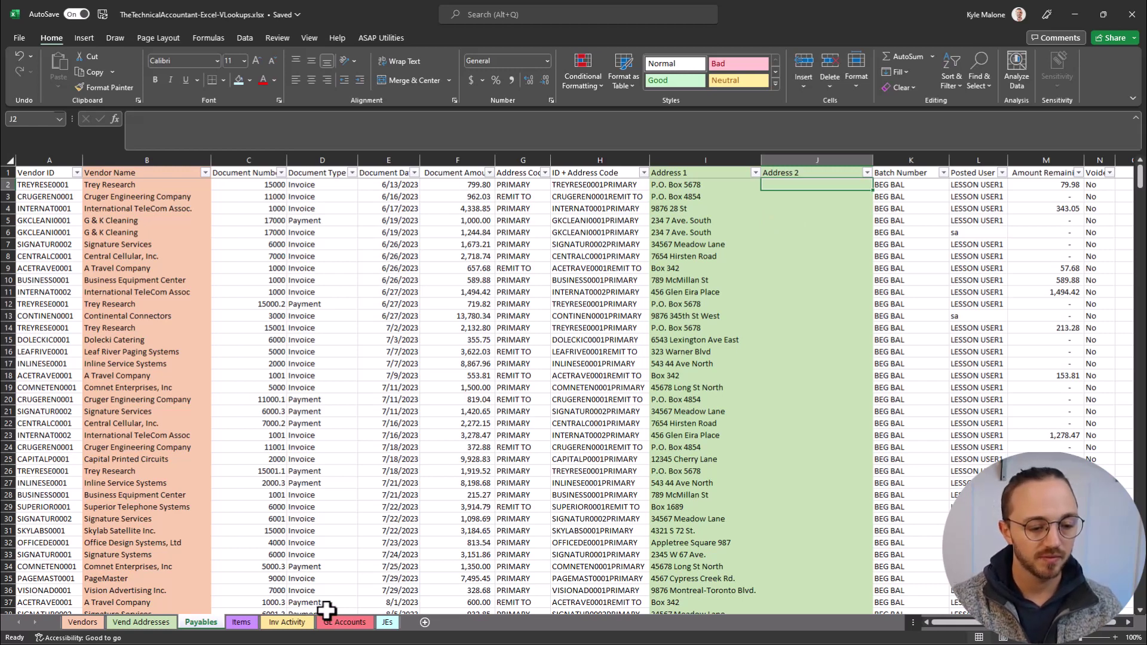
pyautogui.click(344, 622)
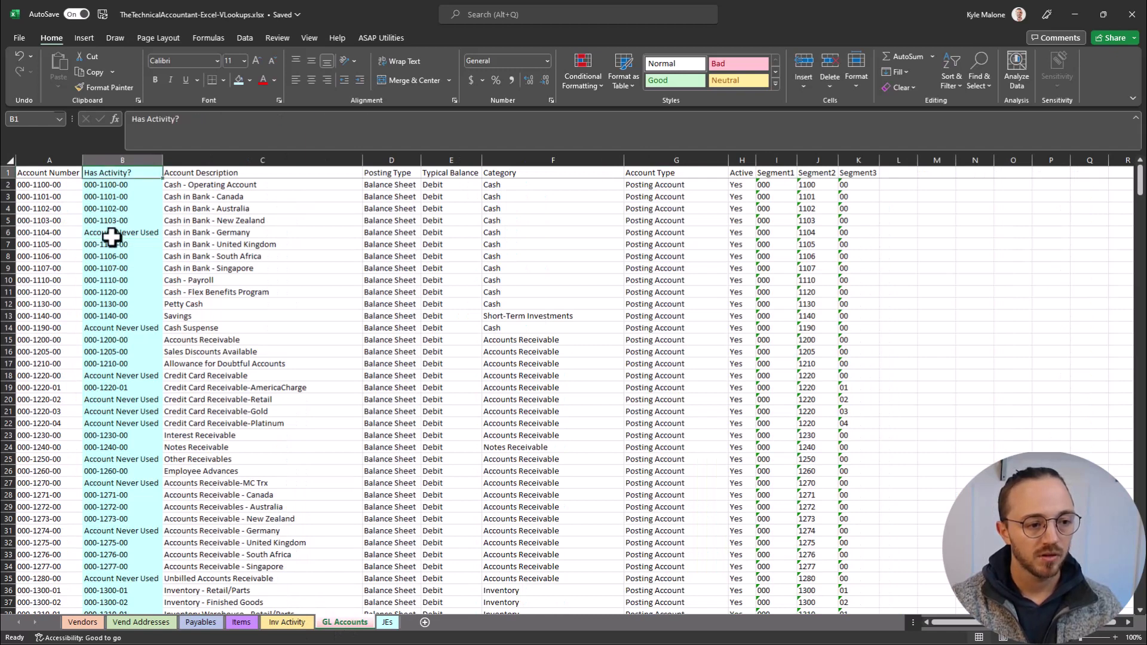
pyautogui.click(116, 187)
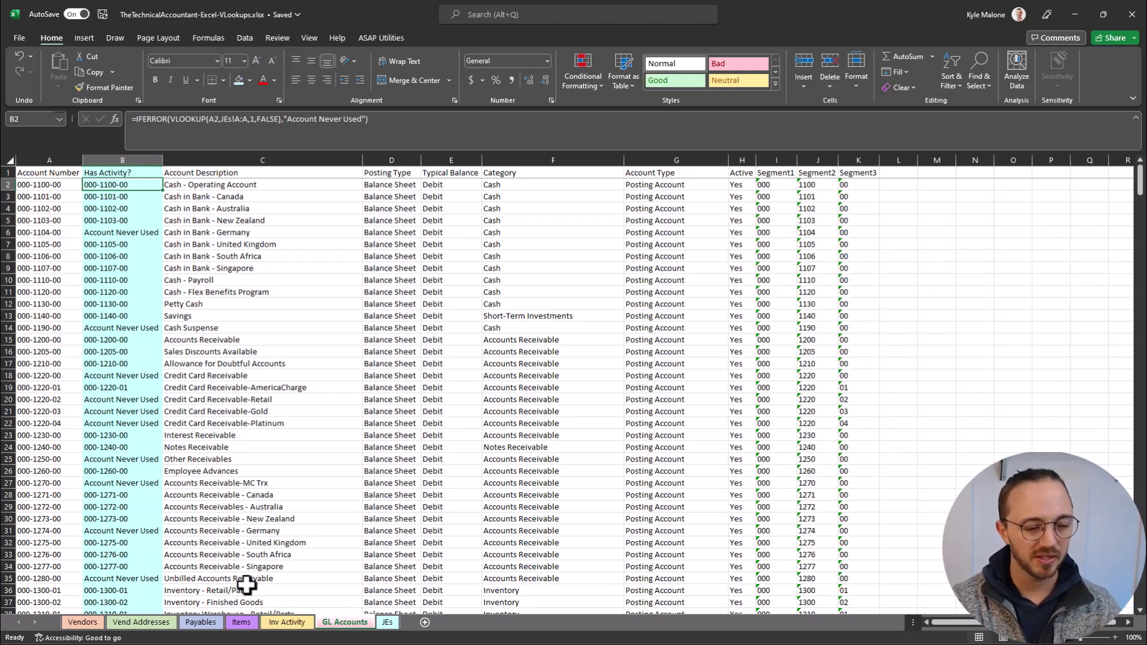
pyautogui.click(199, 623)
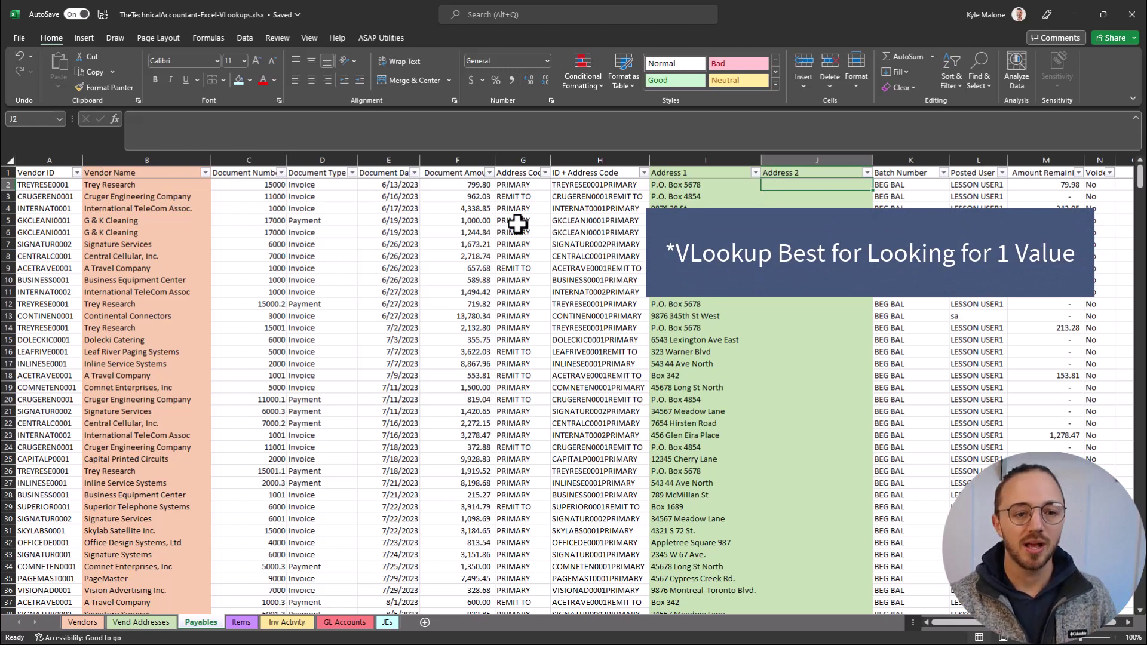
pyautogui.click(585, 186)
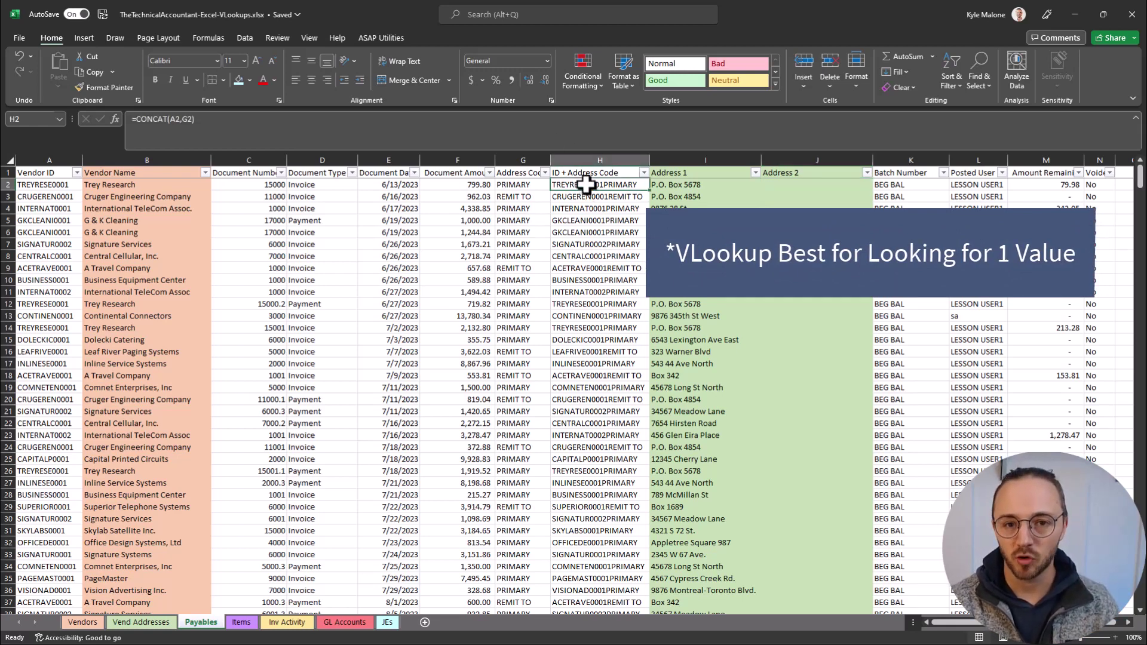